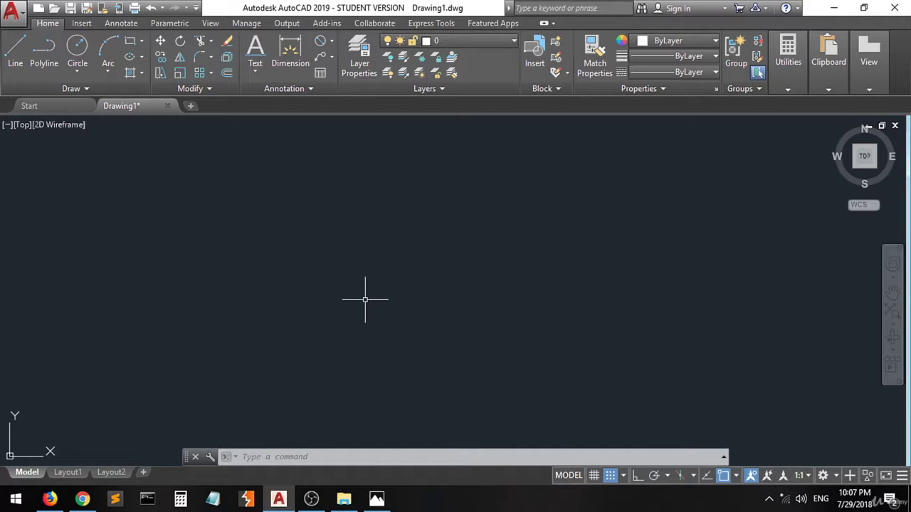
# Step: Switch to the reference drawing in Photos, set the pen size to 12 and mark the Ø100 dimension with a short stroke
pyautogui.click(378, 501)
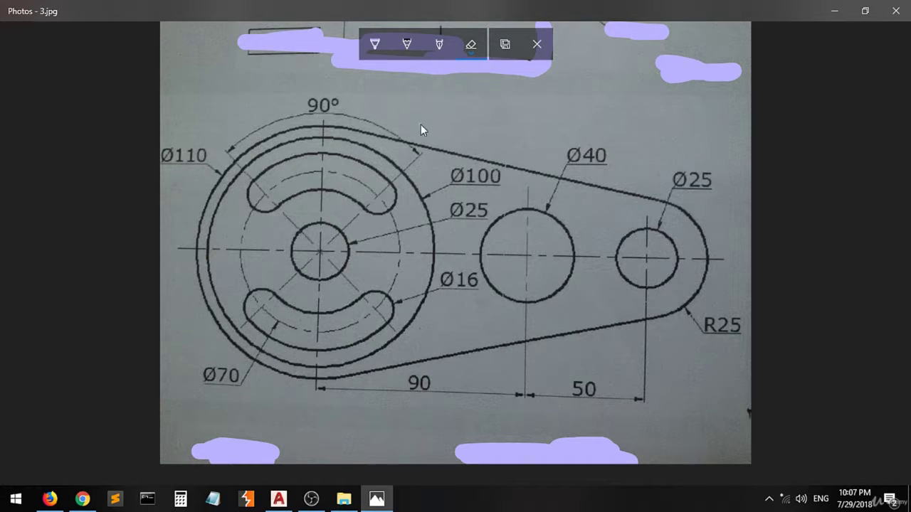
pyautogui.click(374, 56)
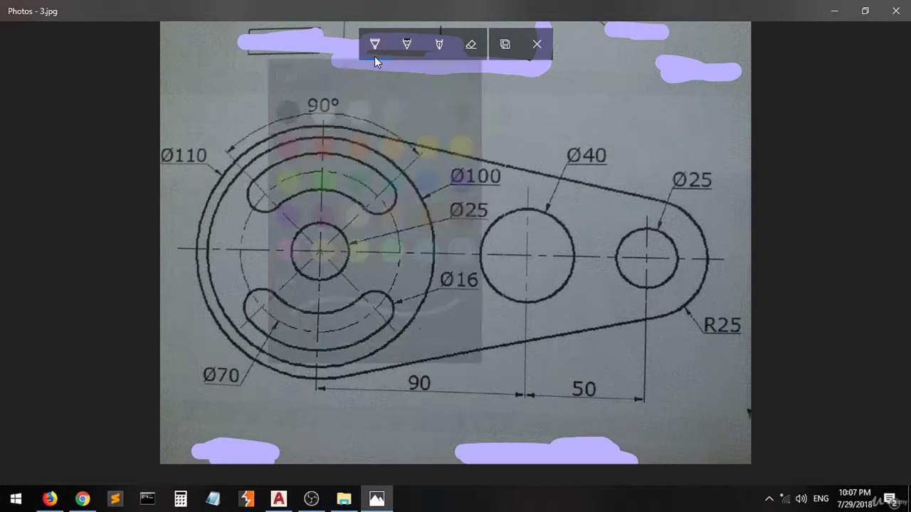
pyautogui.moveTo(334, 343); pyautogui.dragTo(372, 343)
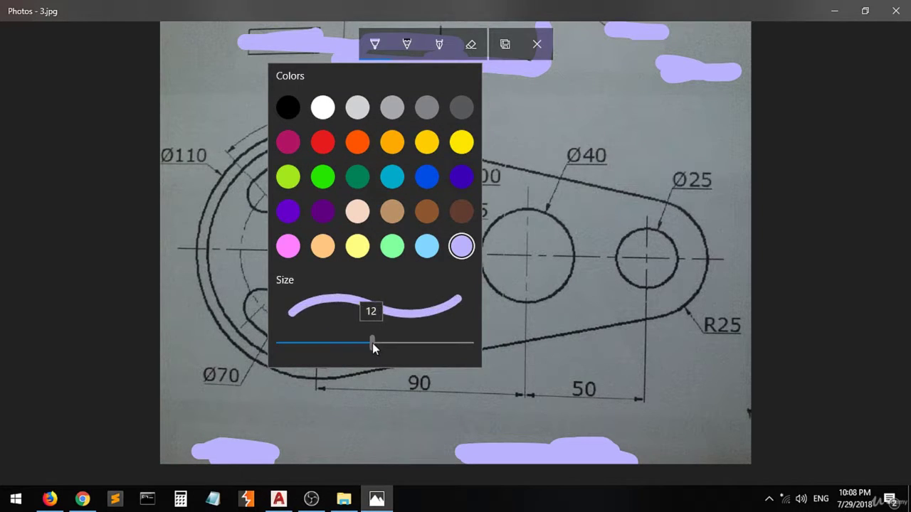
pyautogui.moveTo(505, 179); pyautogui.dragTo(500, 186)
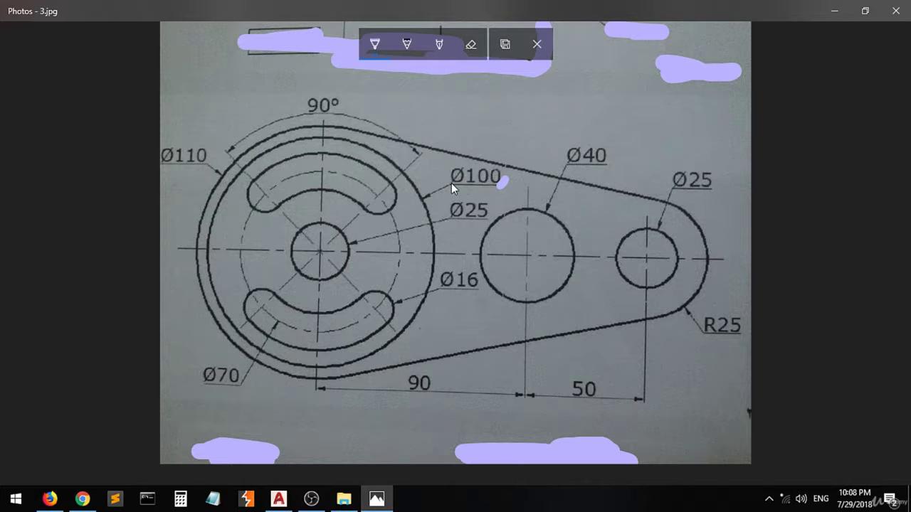
# Step: Switch to AutoCAD and draw a circle with a diameter of 100 in the empty drawing area
pyautogui.click(278, 499)
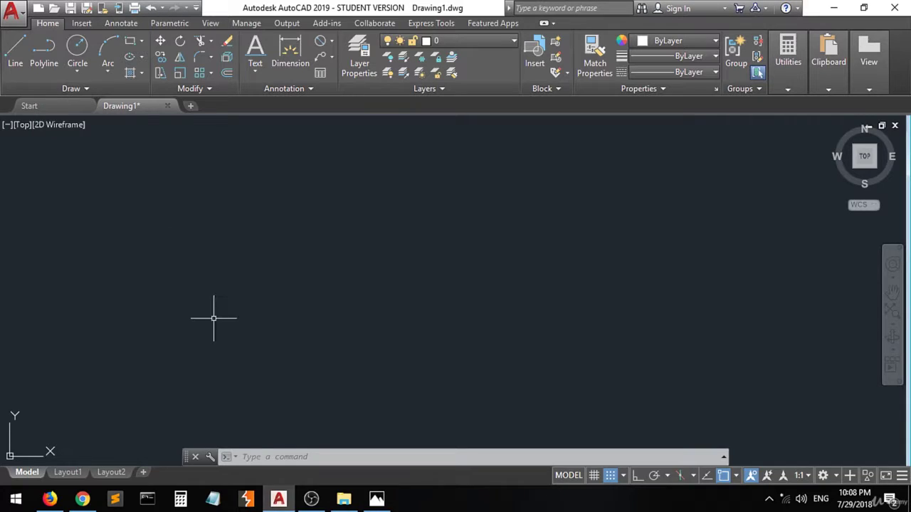
pyautogui.click(77, 53)
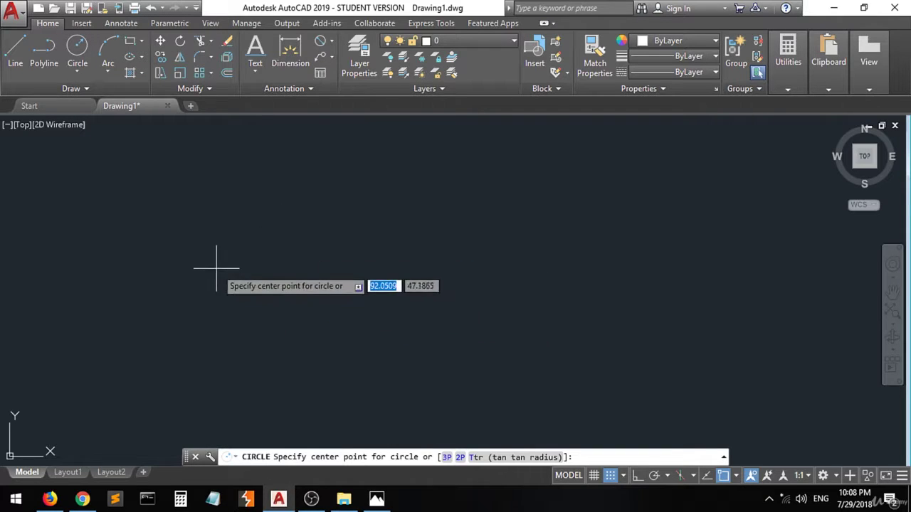
pyautogui.click(270, 278)
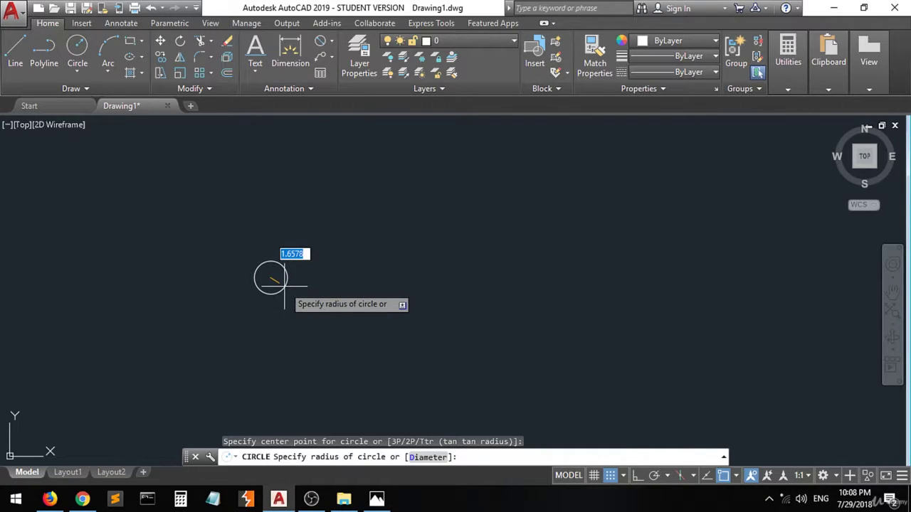
pyautogui.write('d')
pyautogui.press('Return')
pyautogui.write('100')
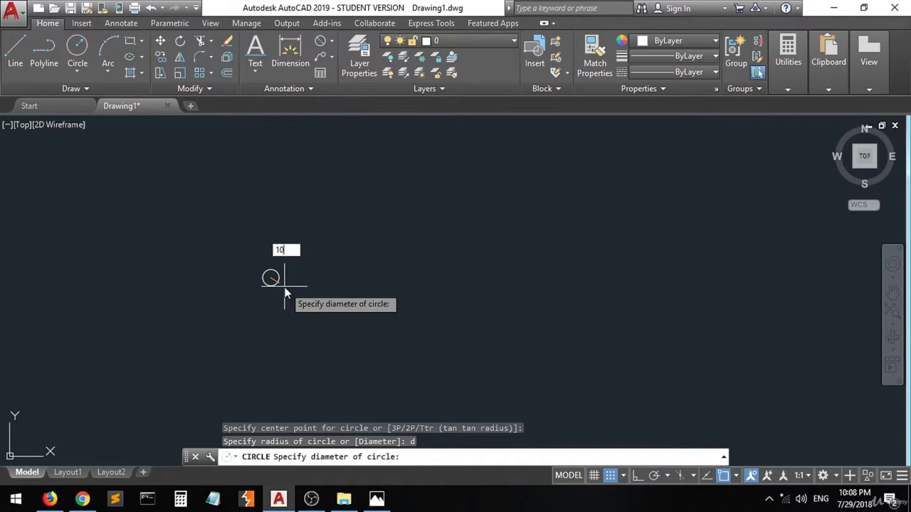
pyautogui.press('Return')
pyautogui.scroll(-9, 284, 286)
pyautogui.scroll(2, 331, 272)
pyautogui.scroll(-2, 328, 276)
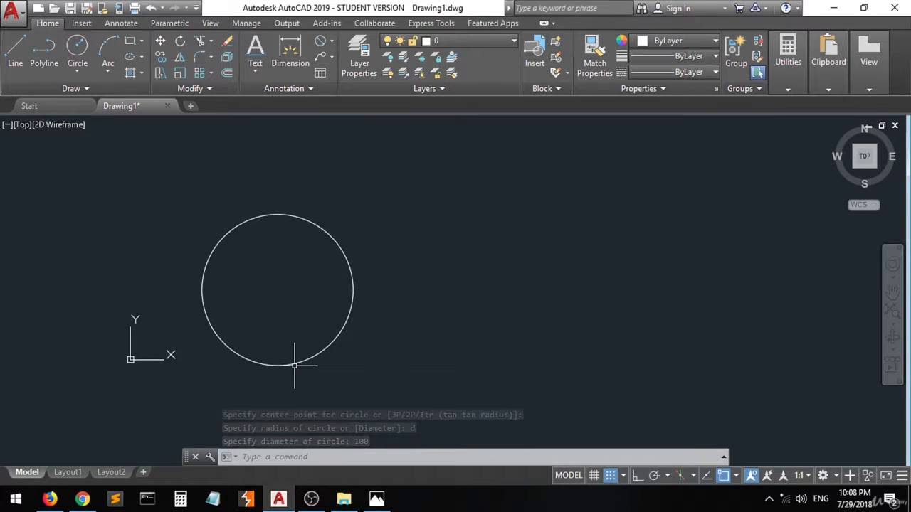
# Step: Check the hub hole in the Photos reference, then in AutoCAD draw a concentric circle with a diameter of 25 inside the large circle
pyautogui.click(378, 500)
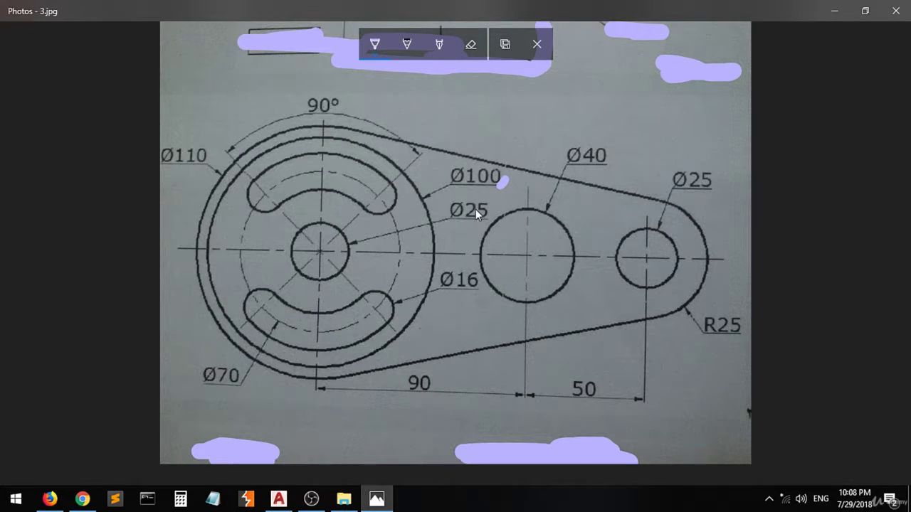
pyautogui.click(278, 499)
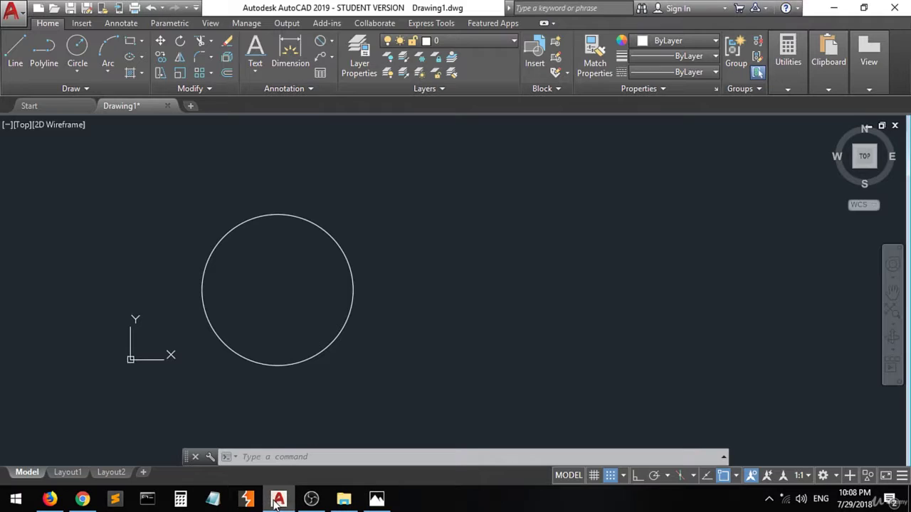
pyautogui.click(77, 46)
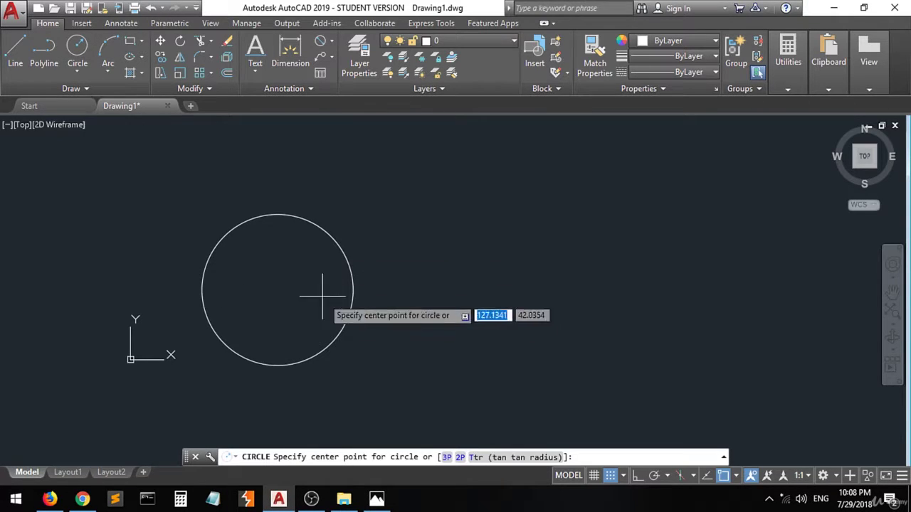
pyautogui.scroll(-1, 286, 297)
pyautogui.scroll(5, 278, 291)
pyautogui.scroll(-5, 278, 292)
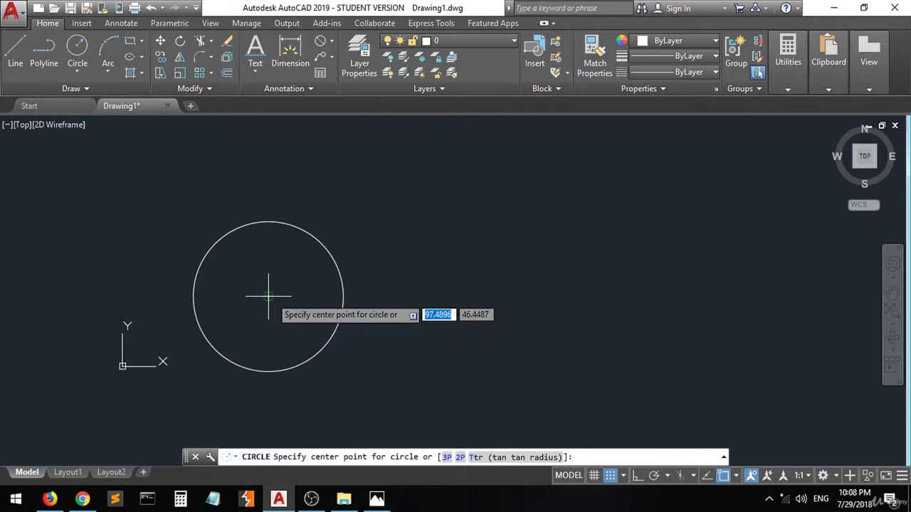
pyautogui.click(268, 297)
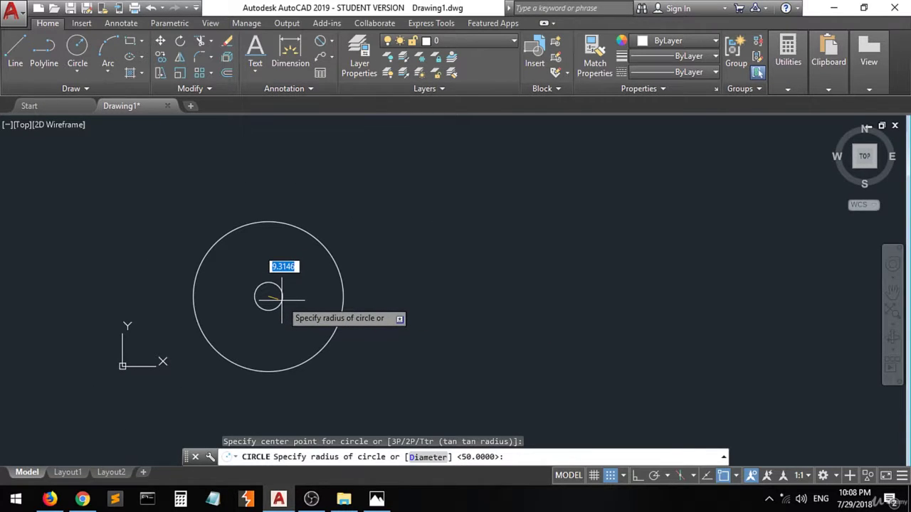
pyautogui.write('d')
pyautogui.press('Return')
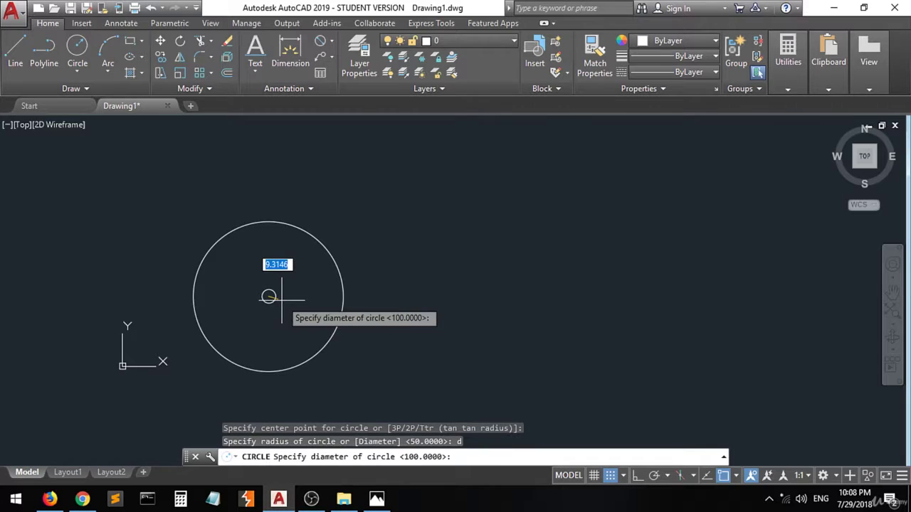
pyautogui.write('25')
pyautogui.press('Return')
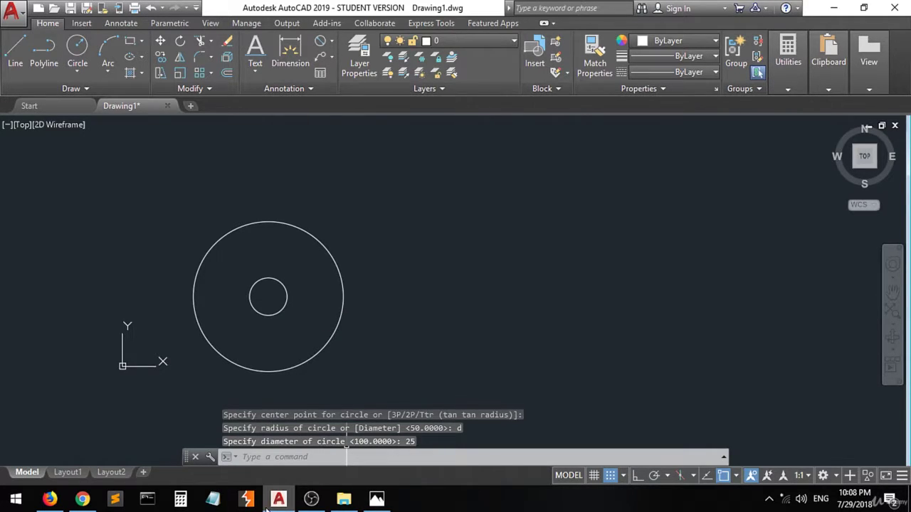
# Step: Check the centre spacing in Photos and, back in AutoCAD, draw a line 90 long at 0° from the concentric circles' centre
pyautogui.click(376, 499)
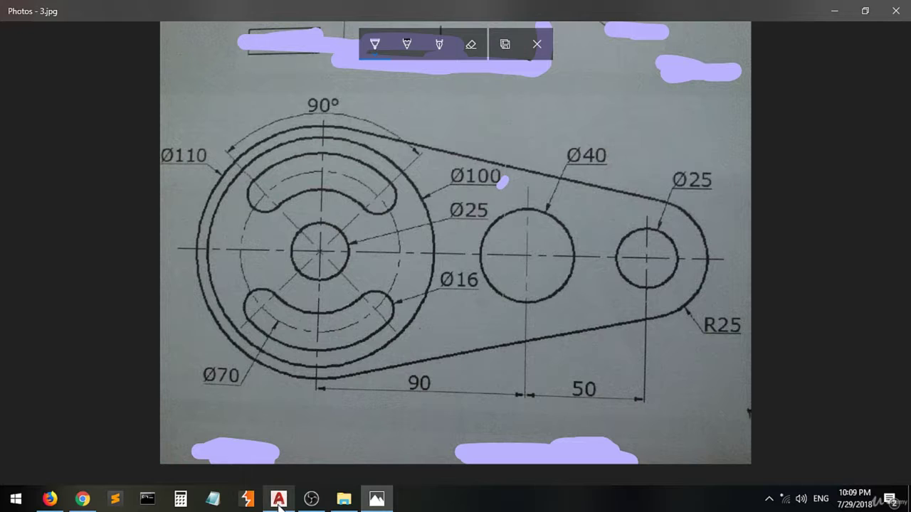
pyautogui.moveTo(279, 502)
pyautogui.click(279, 445)
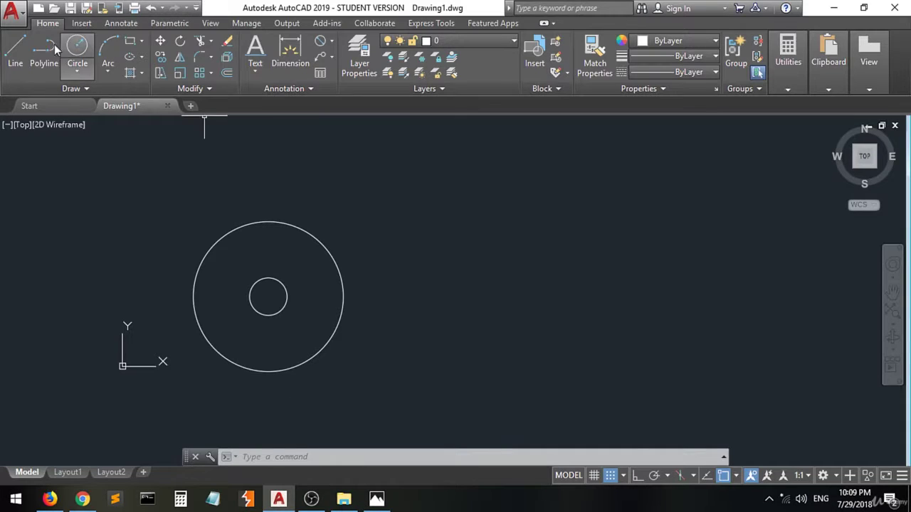
pyautogui.click(15, 49)
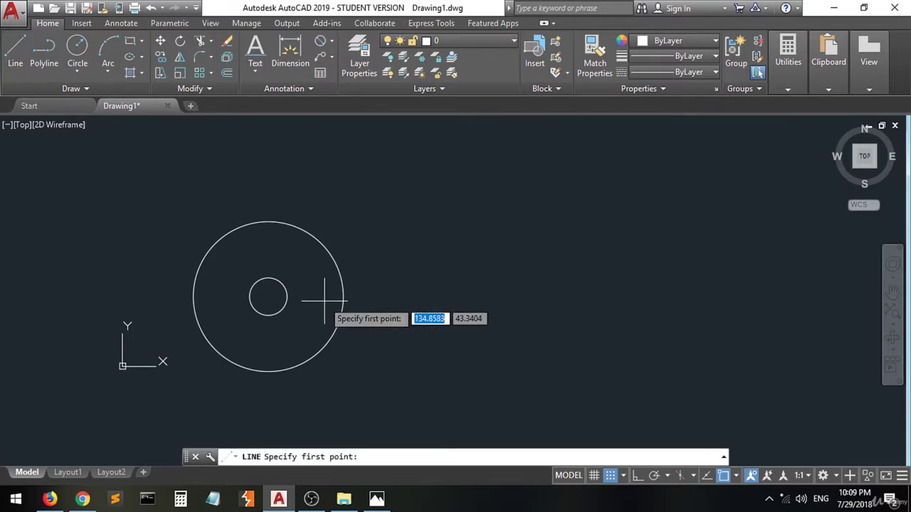
pyautogui.click(268, 297)
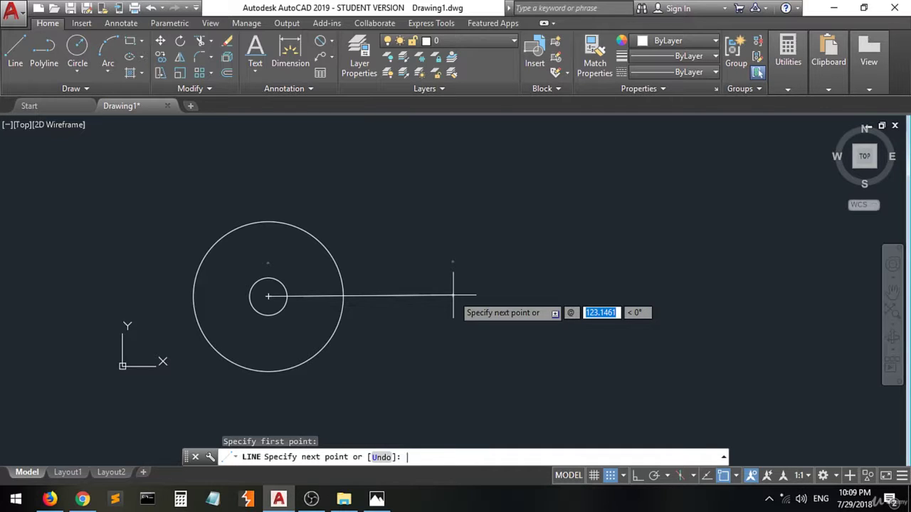
pyautogui.write('90')
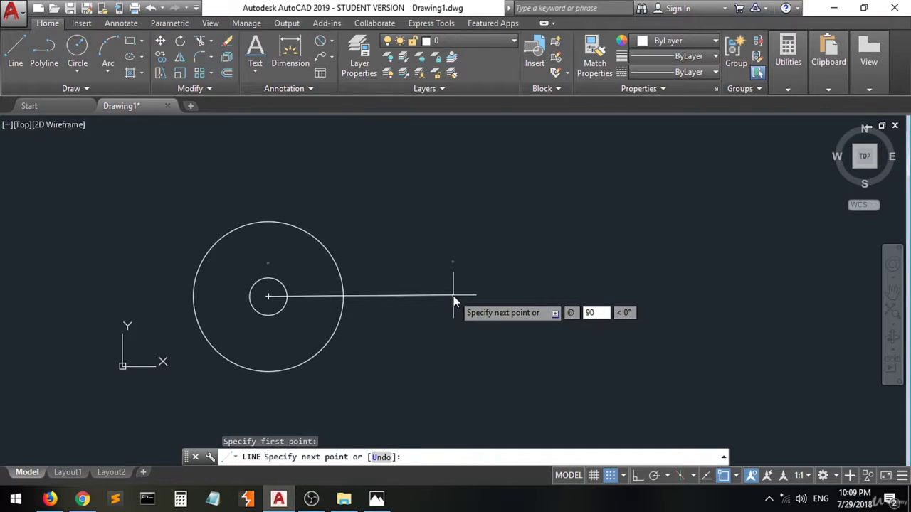
pyautogui.press('Tab')
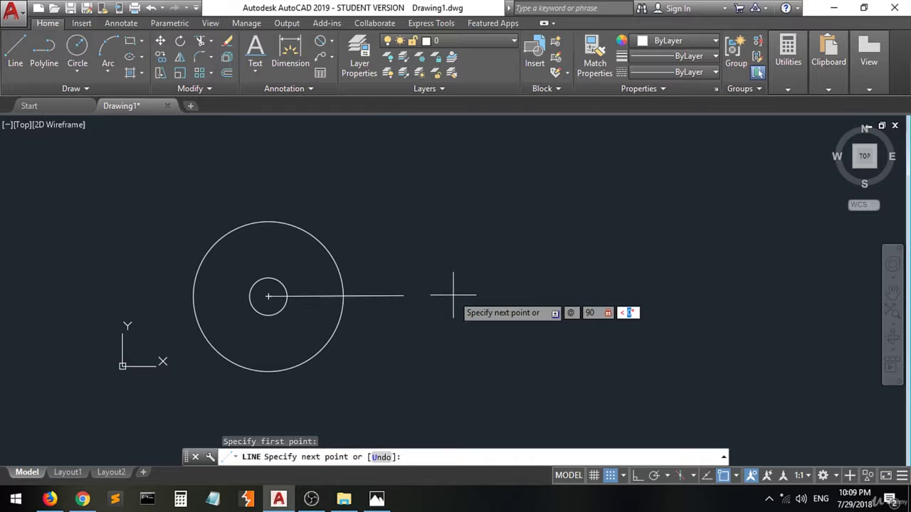
pyautogui.write('0')
pyautogui.press('Return')
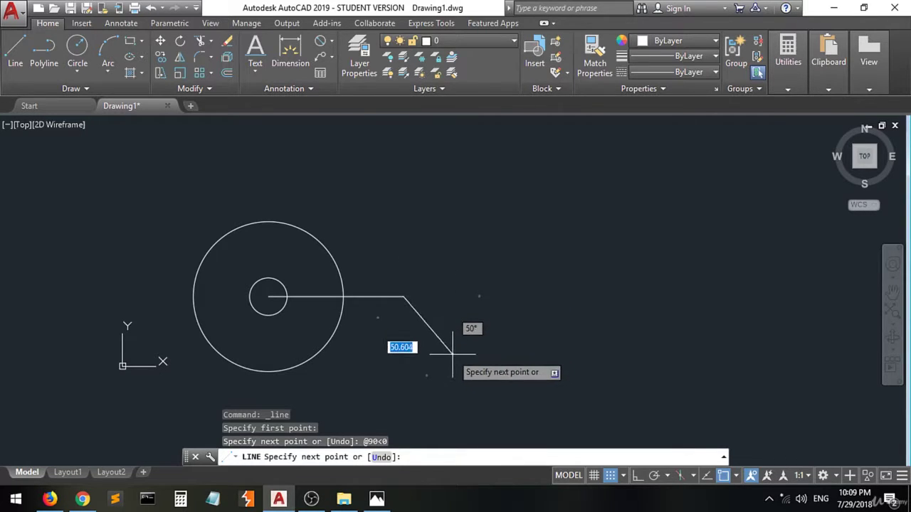
pyautogui.press('Return')
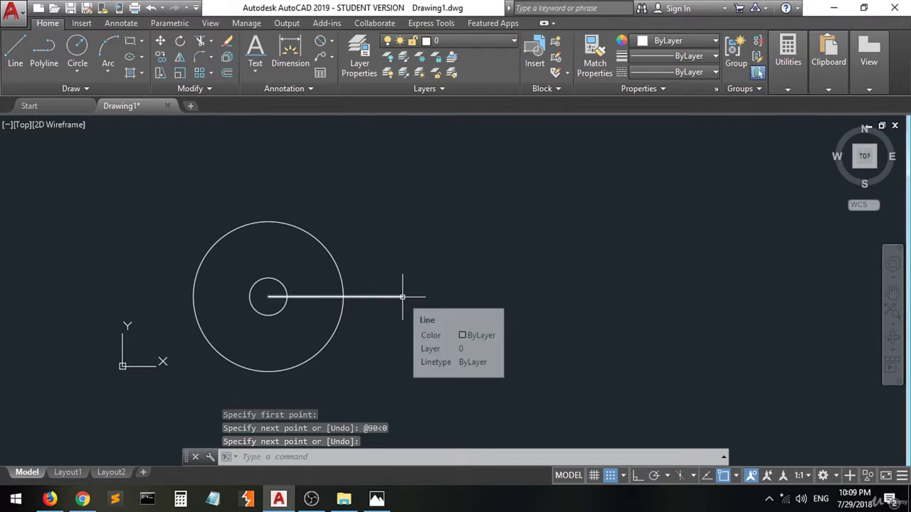
# Step: Draw a circle with a diameter of 40 centred on the line's free end, consulting the reference drawing in Photos for its size
pyautogui.click(77, 47)
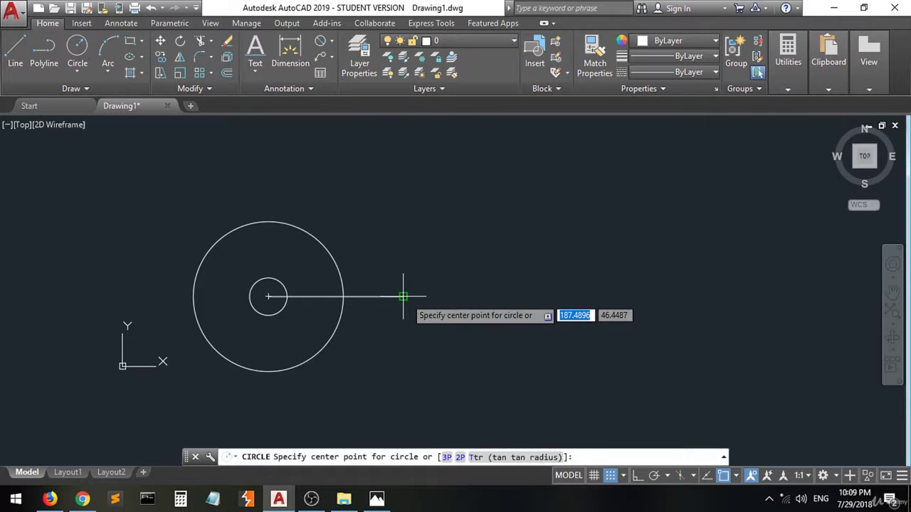
pyautogui.click(403, 296)
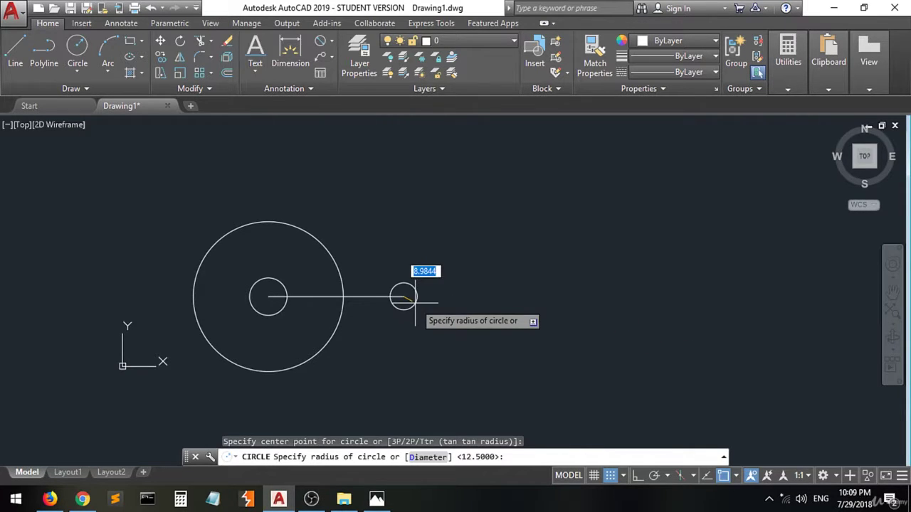
pyautogui.click(377, 498)
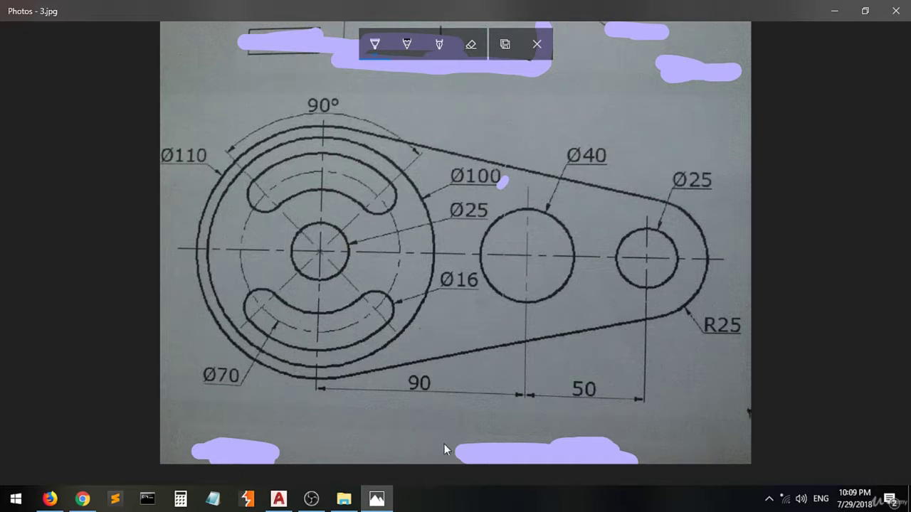
pyautogui.click(377, 498)
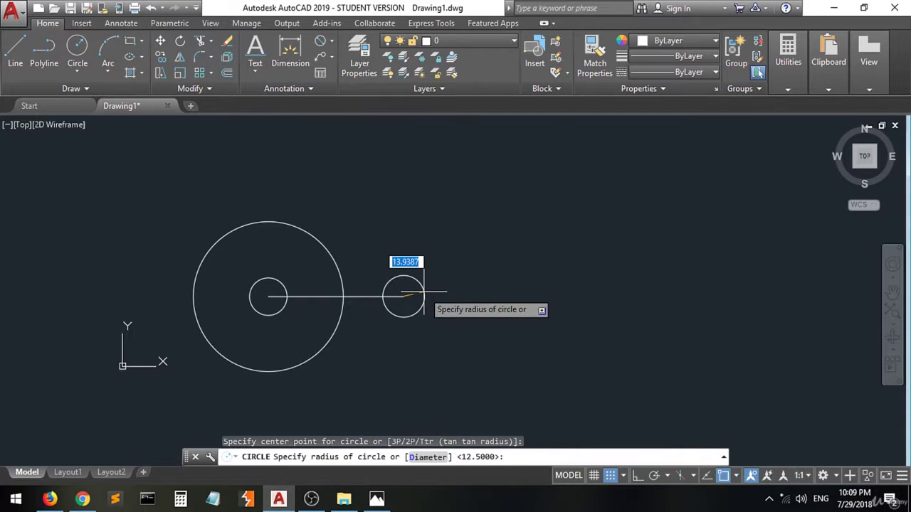
pyautogui.write('d')
pyautogui.press('Return')
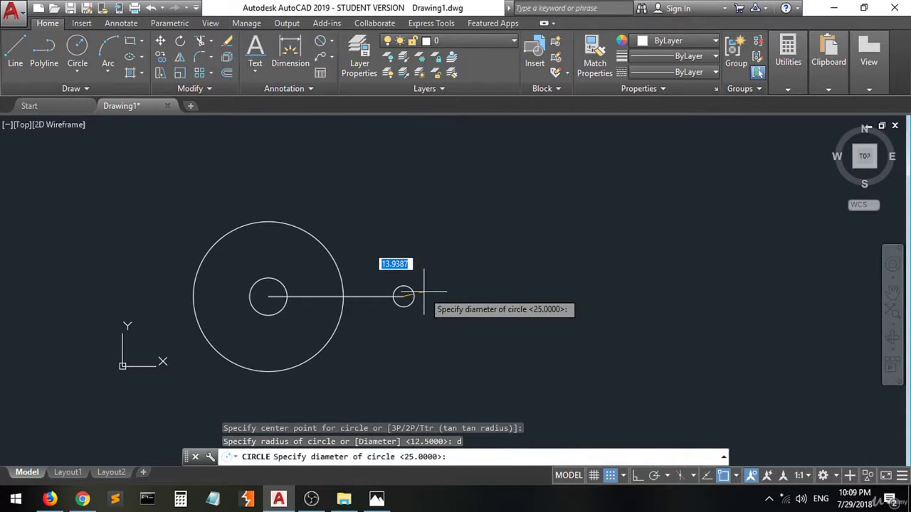
pyautogui.write('40')
pyautogui.press('Return')
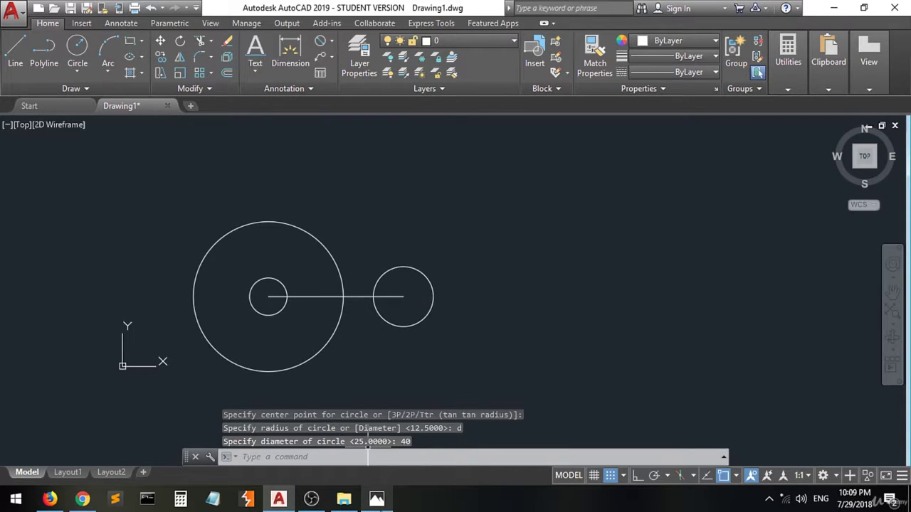
# Step: Check the next centre spacing in Photos and, back in AutoCAD, draw a line 50 long at 0° from the diameter 40 circle's centre
pyautogui.click(377, 498)
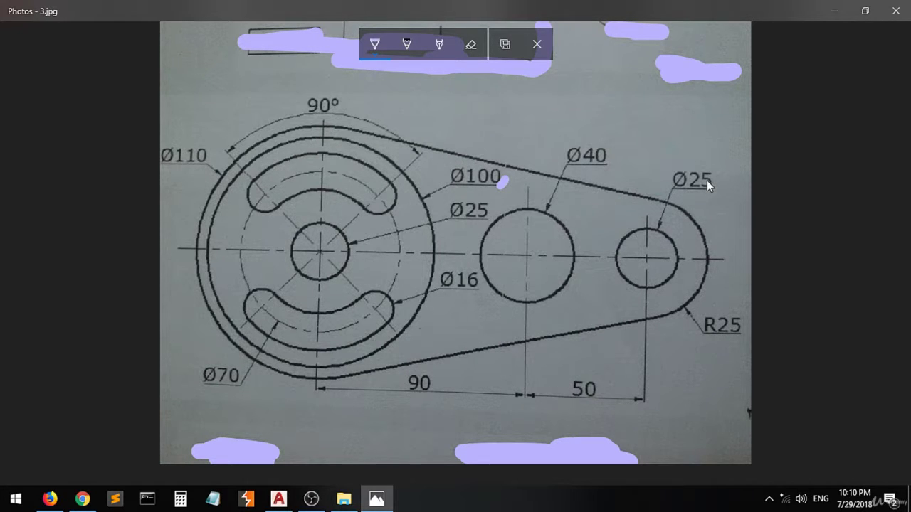
pyautogui.click(280, 500)
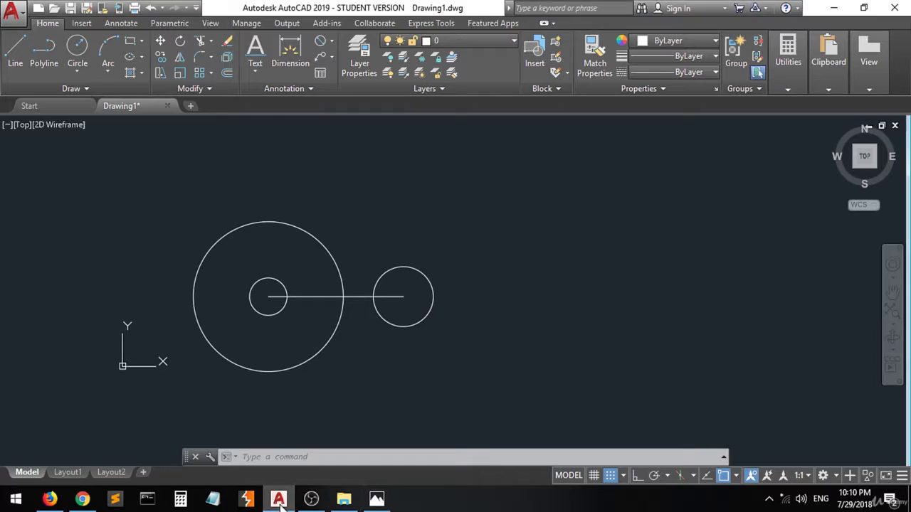
pyautogui.click(15, 50)
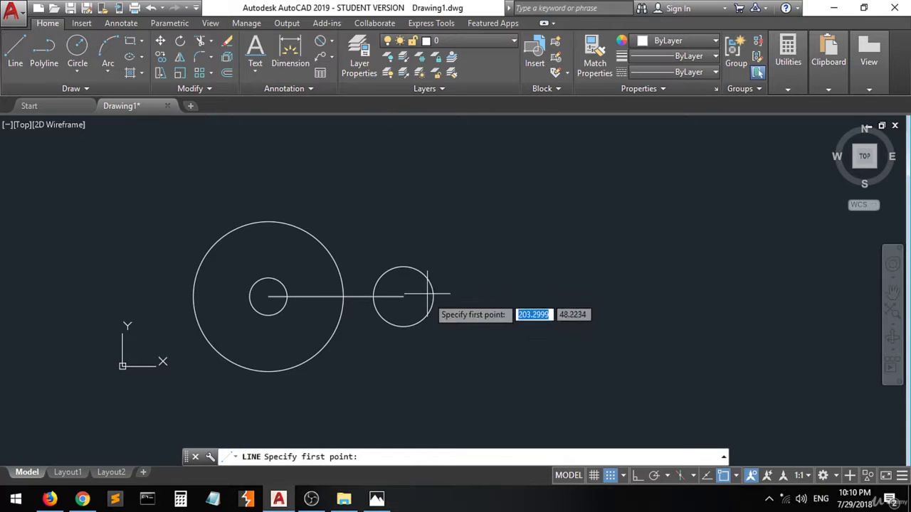
pyautogui.click(404, 297)
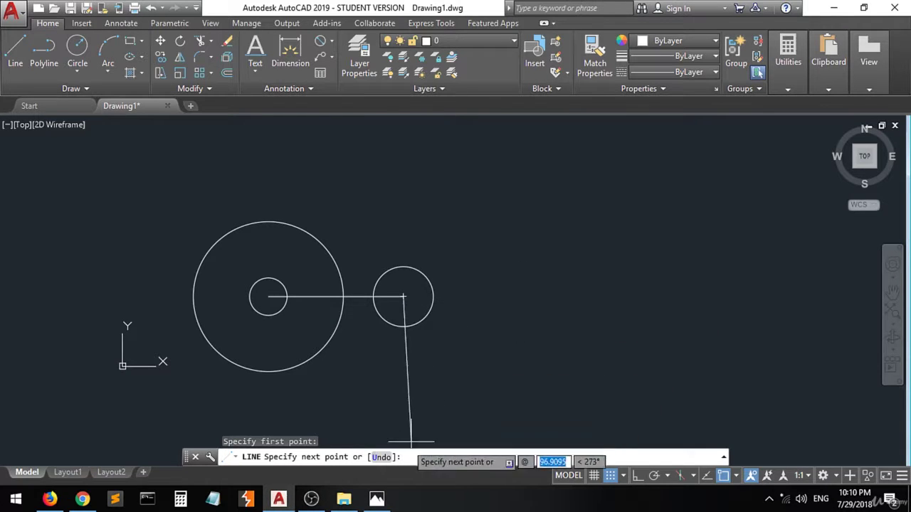
pyautogui.click(377, 500)
pyautogui.click(377, 500)
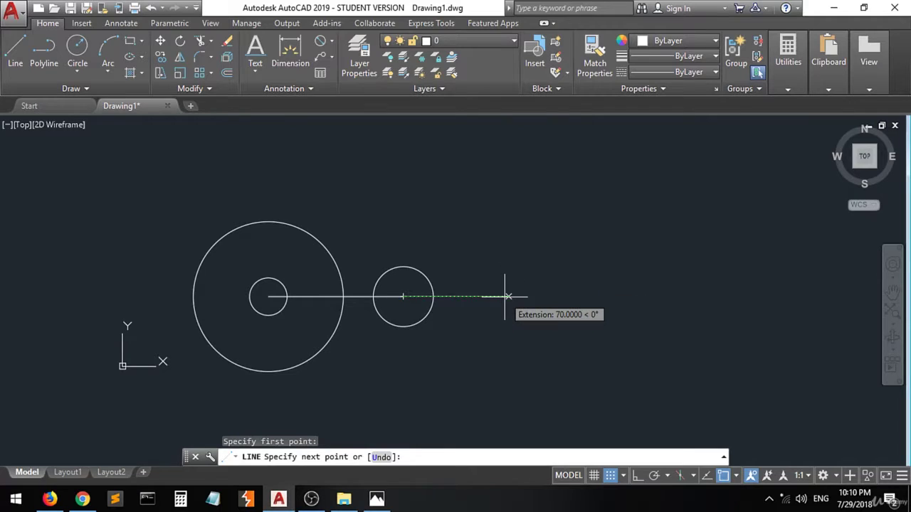
pyautogui.write('50')
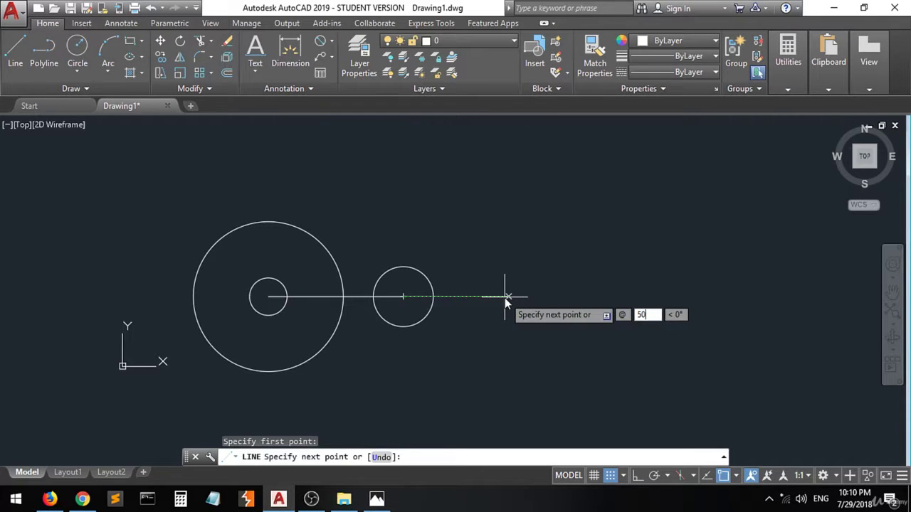
pyautogui.press('Tab')
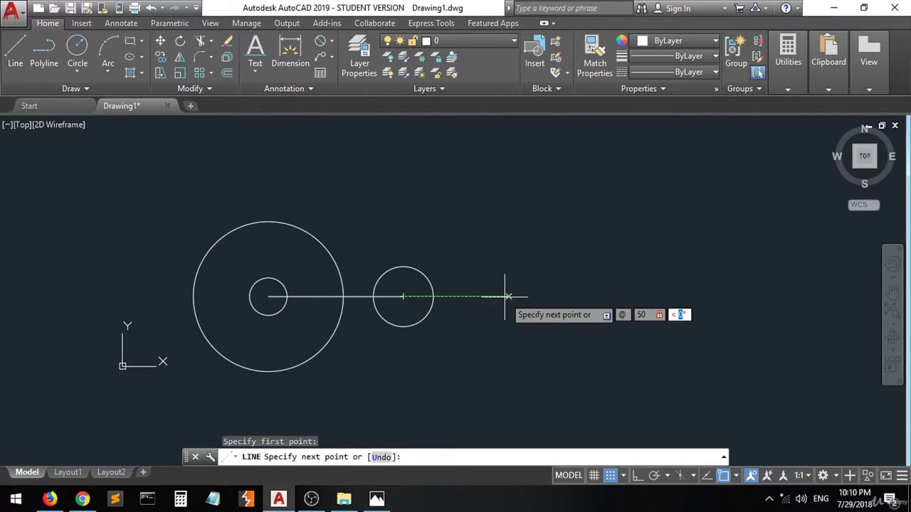
pyautogui.press('Return')
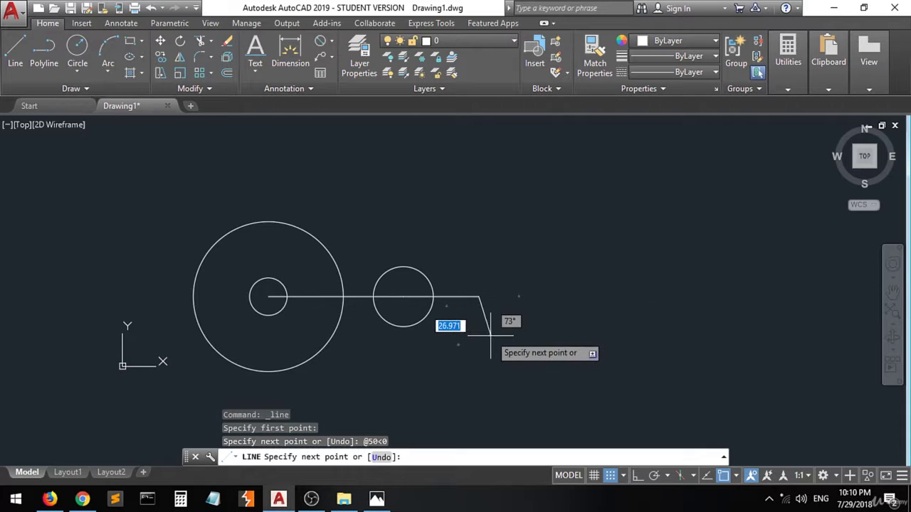
pyautogui.press('Return')
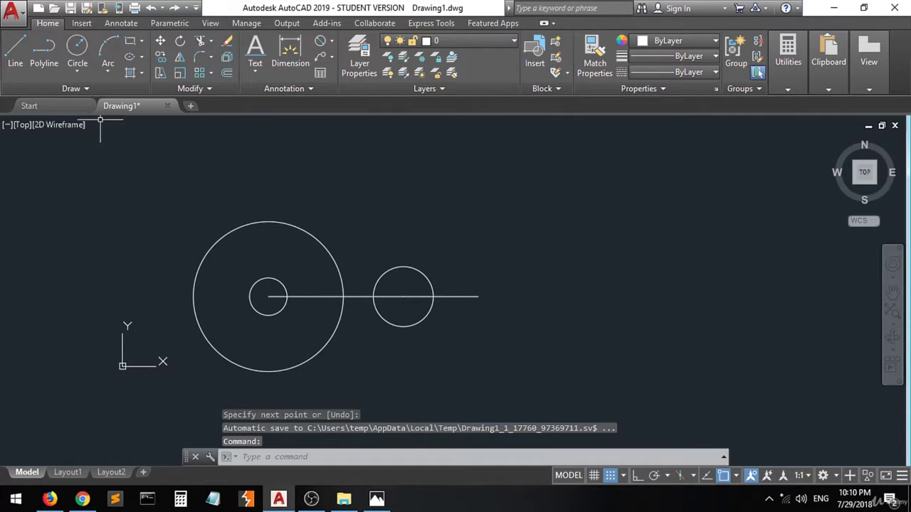
# Step: Draw a circle with a diameter of 25 centred on the free end of the 50-long line
pyautogui.click(78, 48)
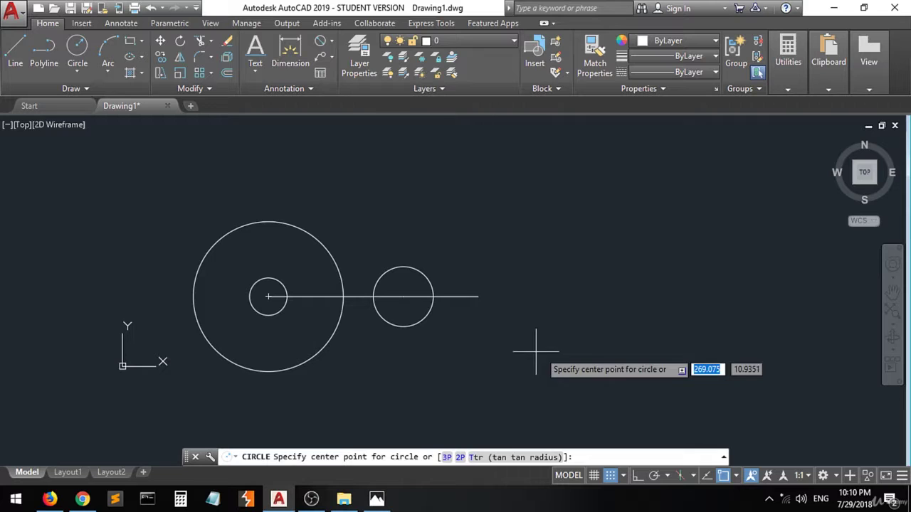
pyautogui.click(478, 296)
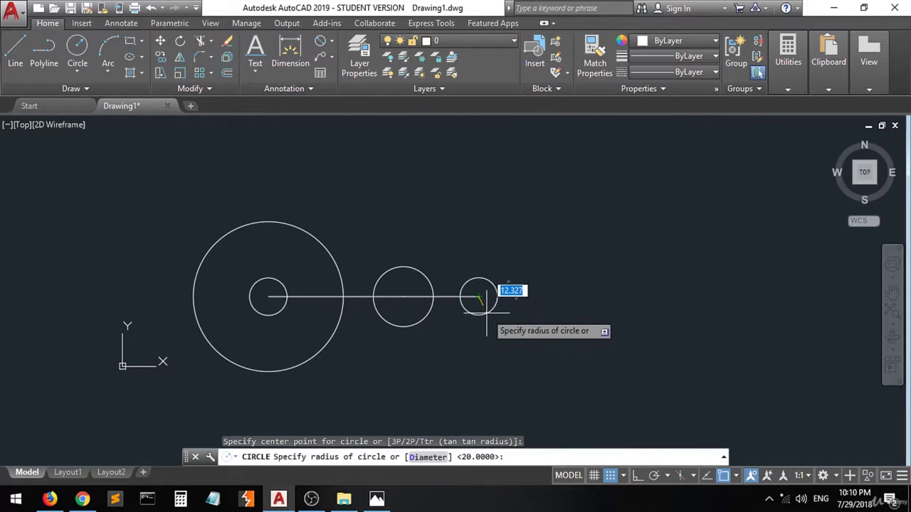
pyautogui.write('d')
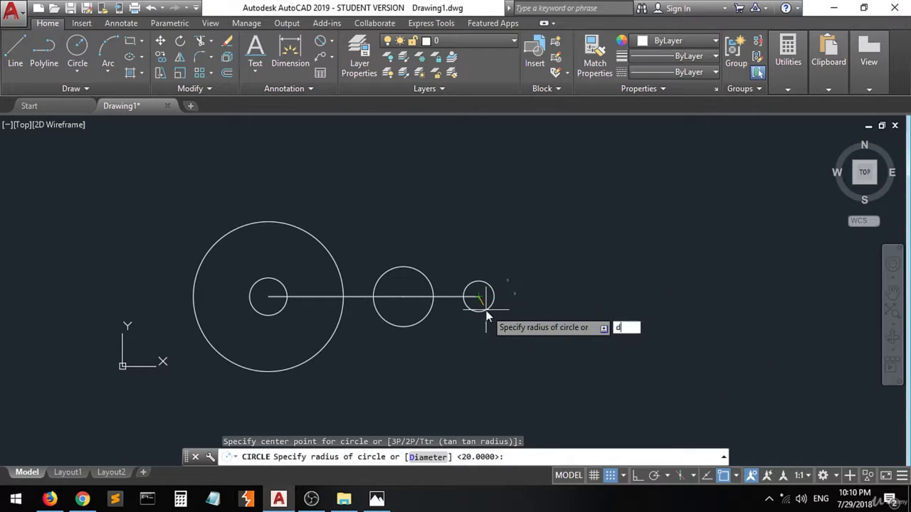
pyautogui.press('Return')
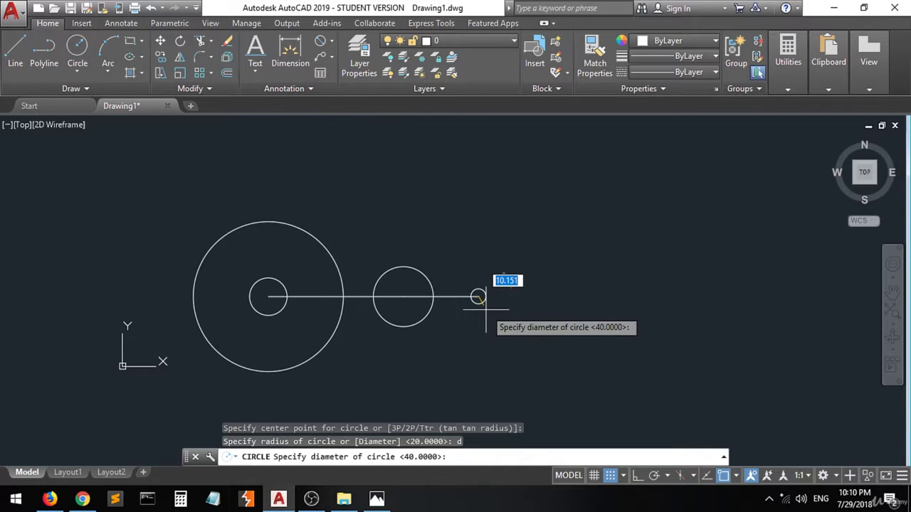
pyautogui.write('25')
pyautogui.press('Return')
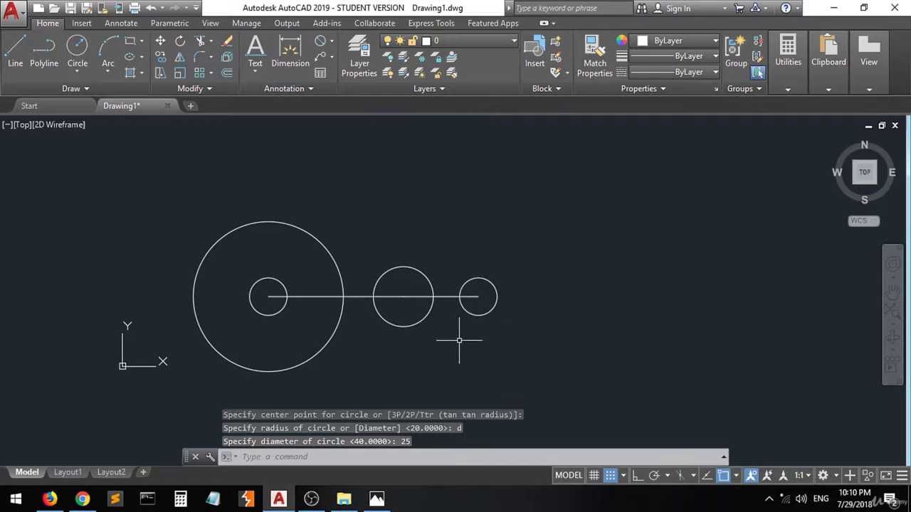
# Step: Consult the Photos reference, then in AutoCAD erase both centre-spacing lines and draw a circle of radius 25 concentric with the end hole
pyautogui.click(376, 498)
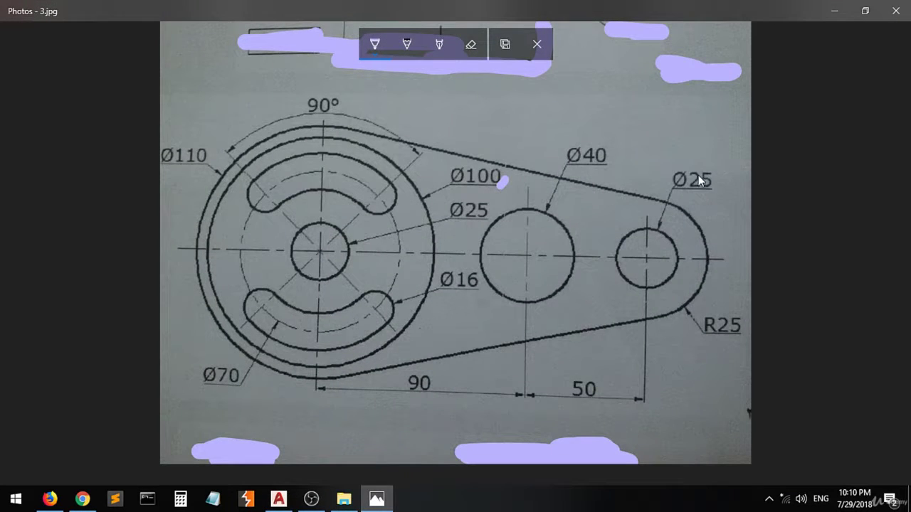
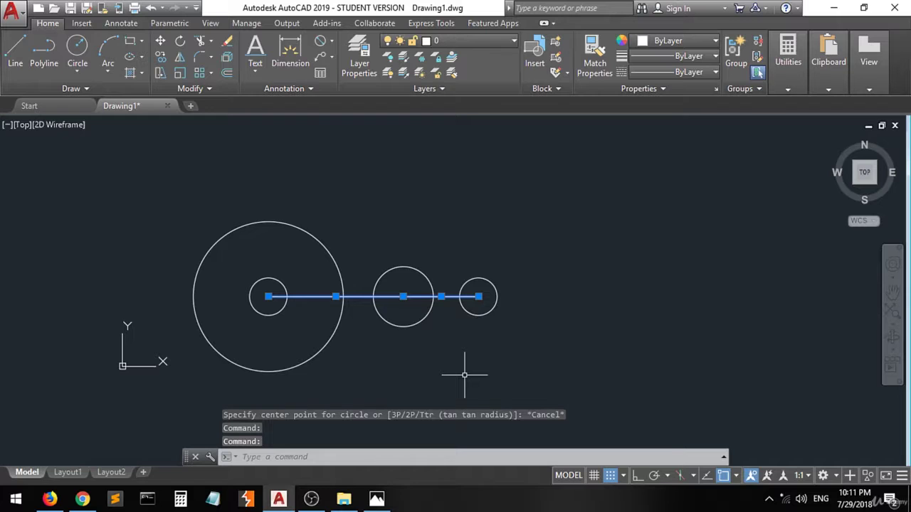
pyautogui.press('Delete')
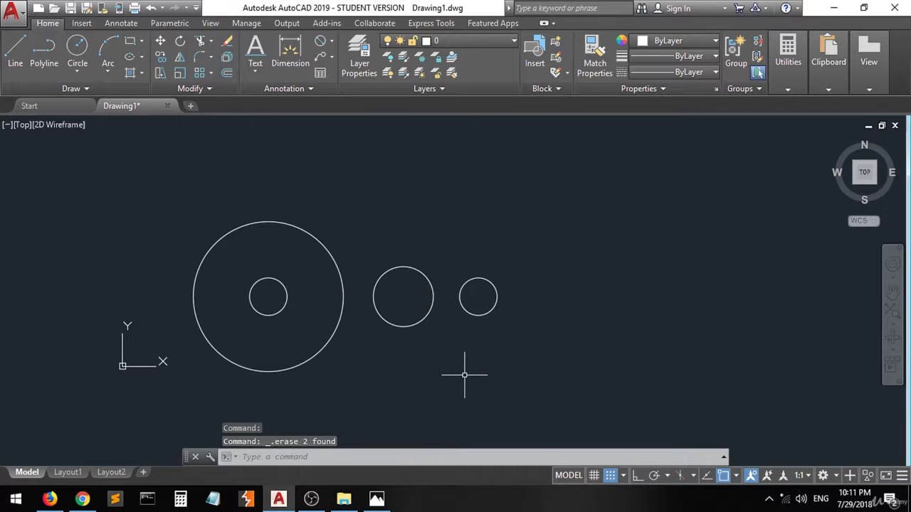
pyautogui.click(79, 48)
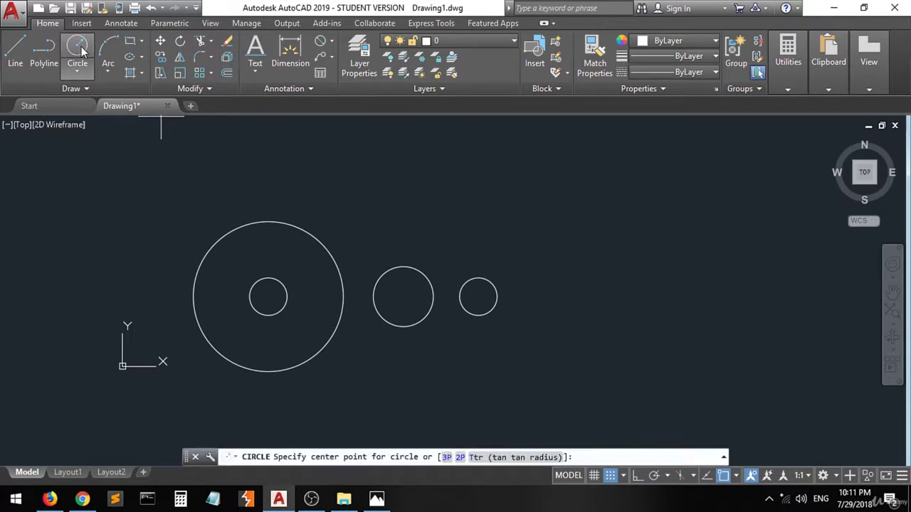
pyautogui.click(478, 297)
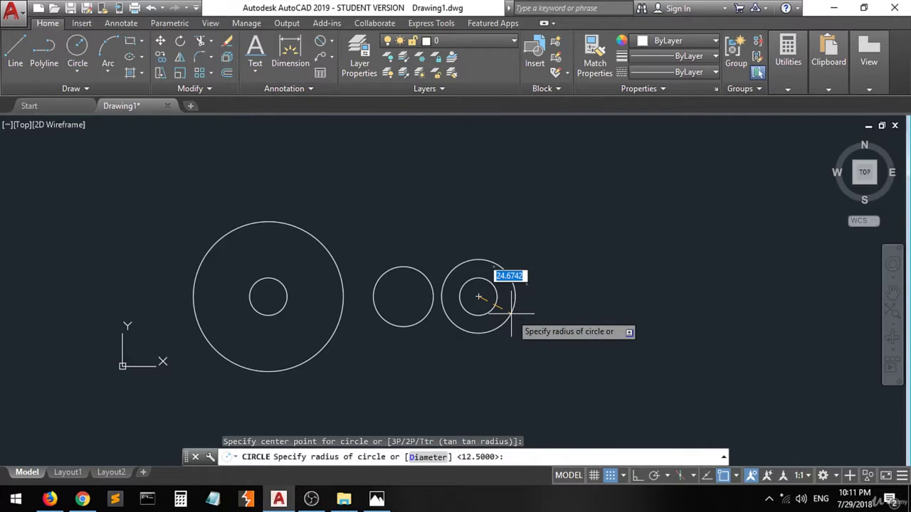
pyautogui.press('BackSpace')
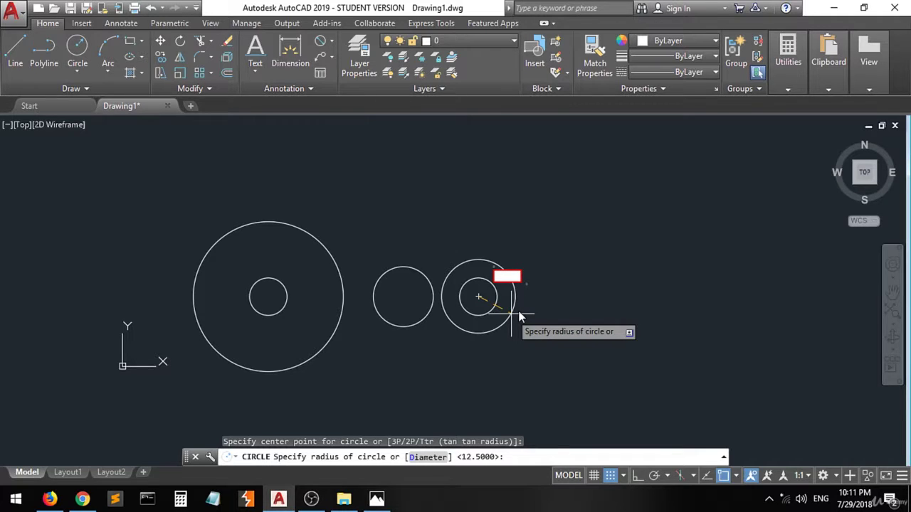
pyautogui.write('25')
pyautogui.press('Return')
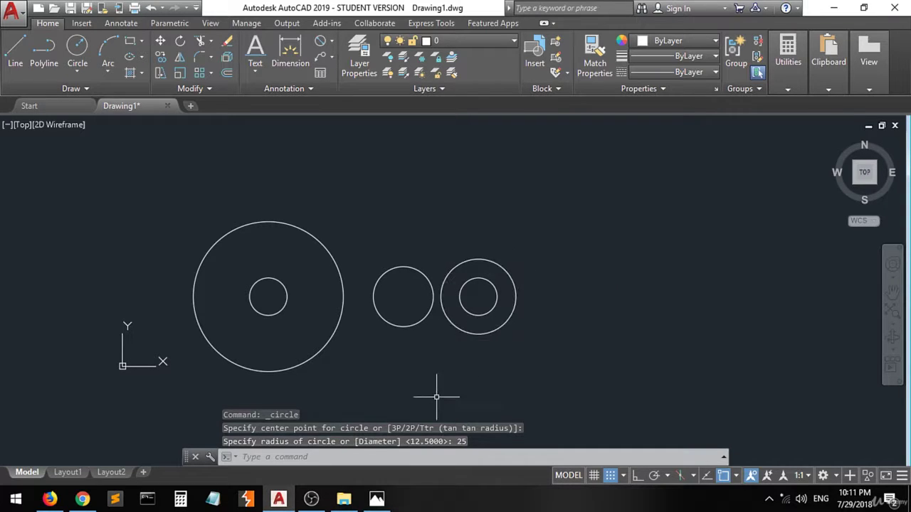
# Step: Switch to Photos and mark with the pen the missing inner arcs of the rounded end and the diameter 110 outline on the reference
pyautogui.click(376, 498)
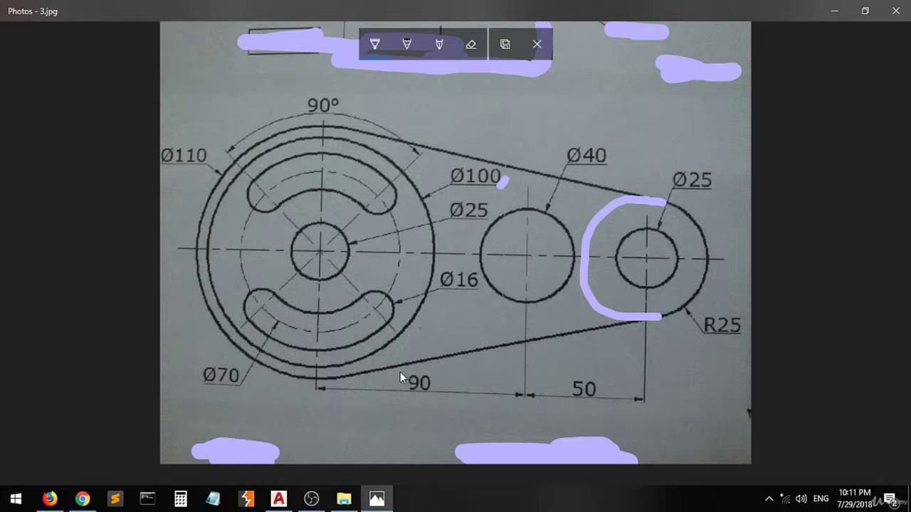
pyautogui.click(367, 133)
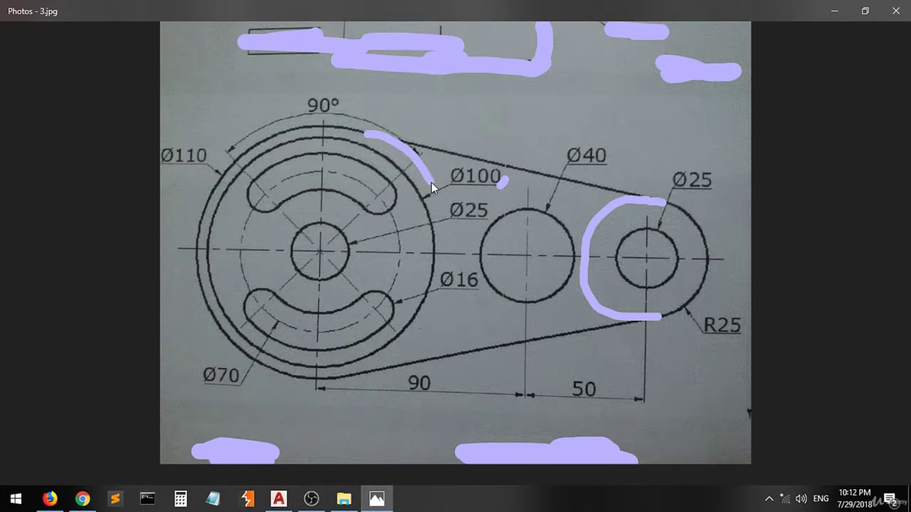
pyautogui.moveTo(452, 227); pyautogui.dragTo(453, 288)
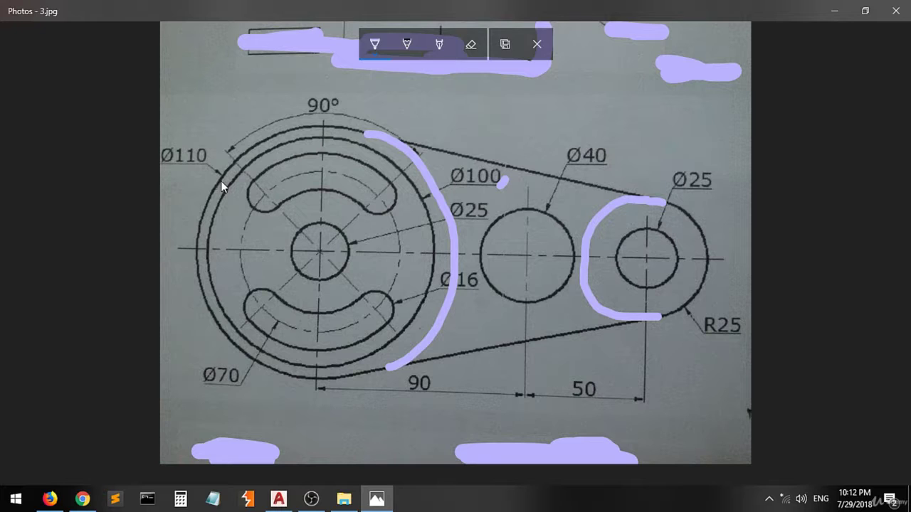
pyautogui.moveTo(221, 181); pyautogui.dragTo(208, 174)
# Step: Switch to AutoCAD and draw a circle with a diameter of 110 concentric with the large circle
pyautogui.click(278, 499)
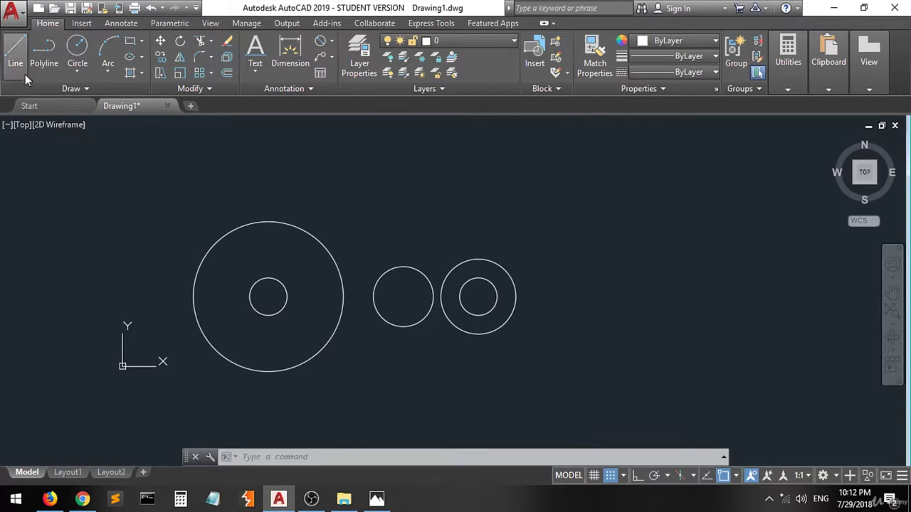
pyautogui.click(76, 50)
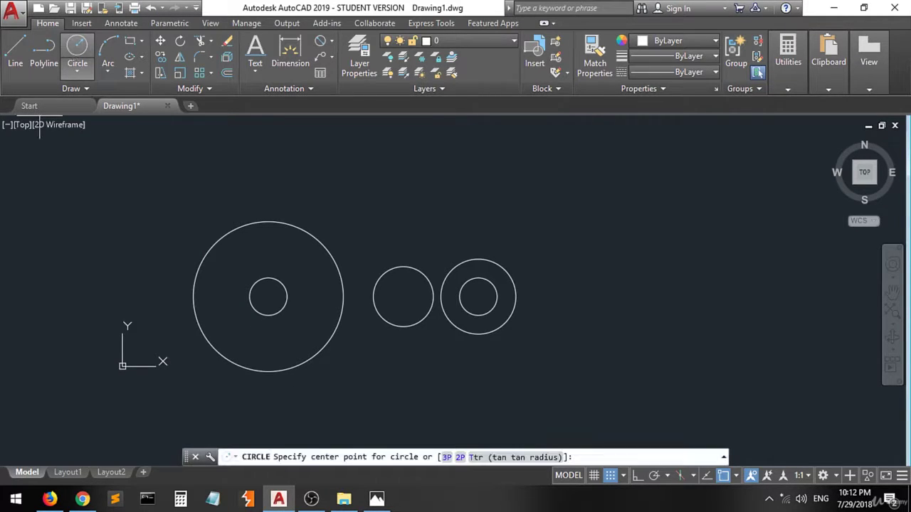
pyautogui.click(269, 297)
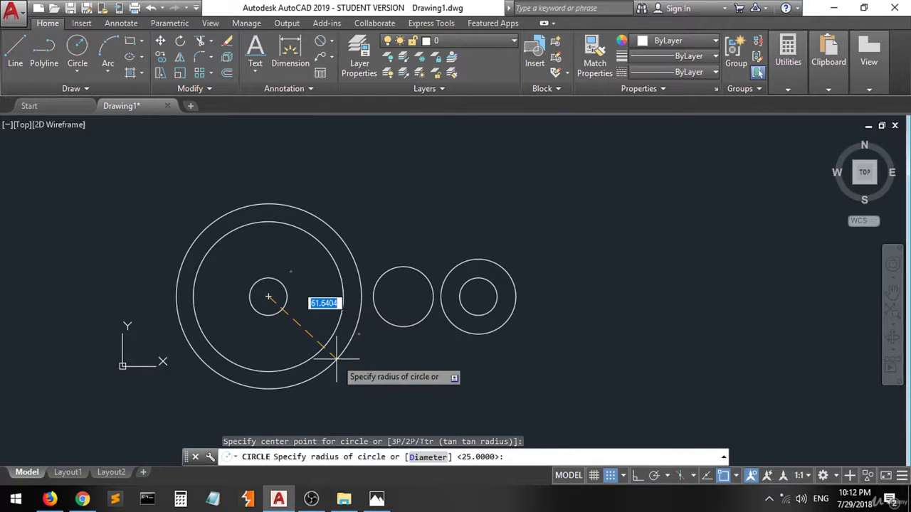
pyautogui.write('d')
pyautogui.press('Return')
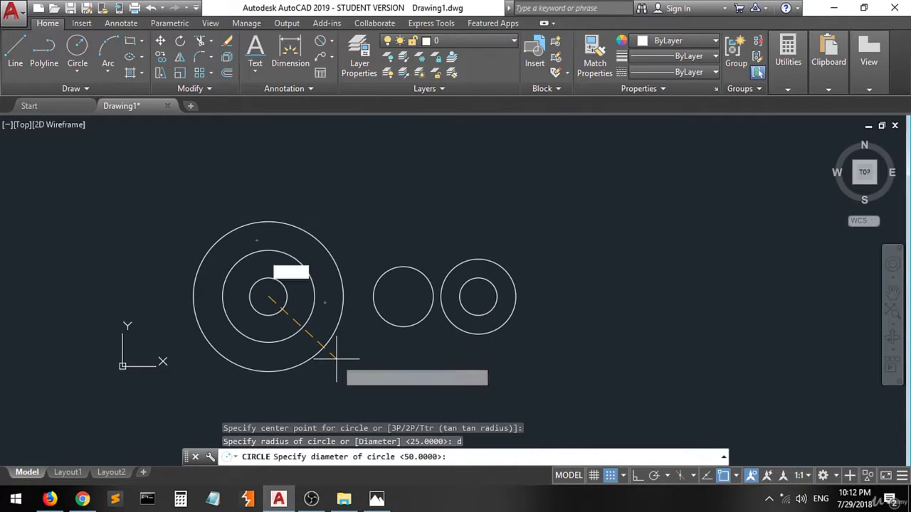
pyautogui.write('110')
pyautogui.press('Return')
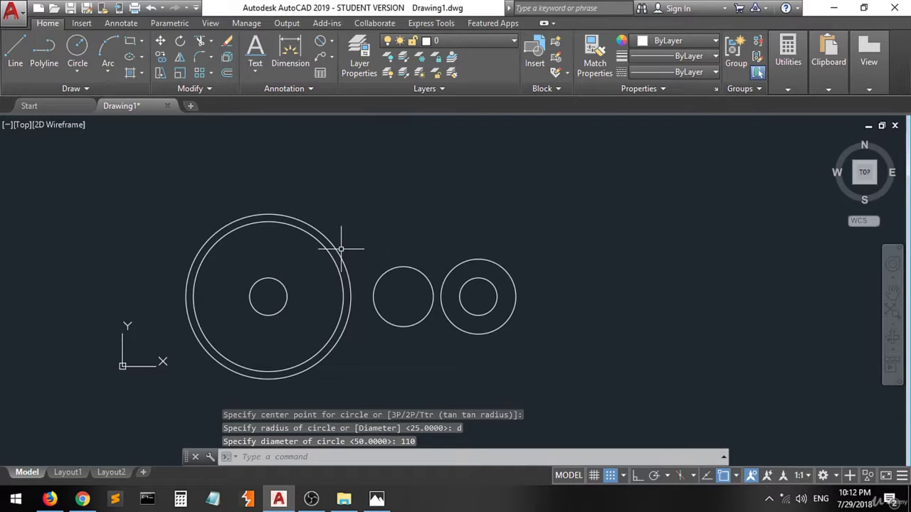
pyautogui.click(15, 49)
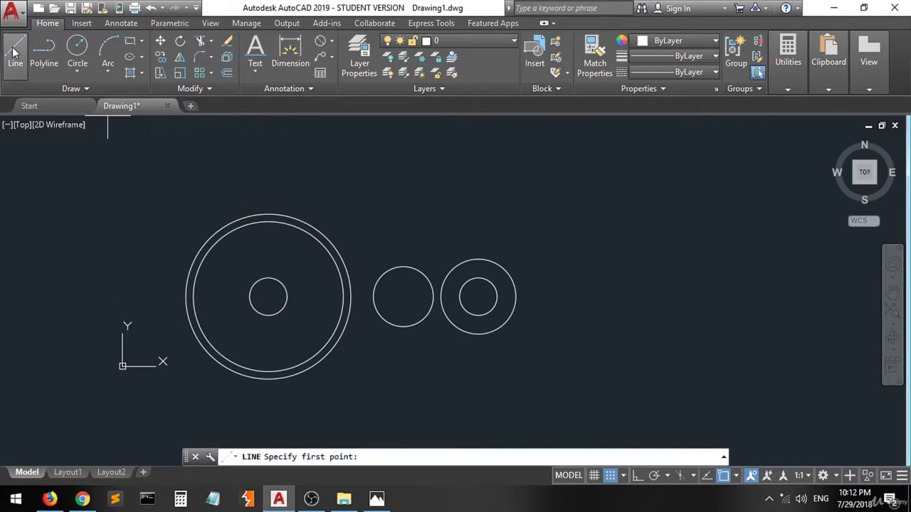
pyautogui.click(268, 213)
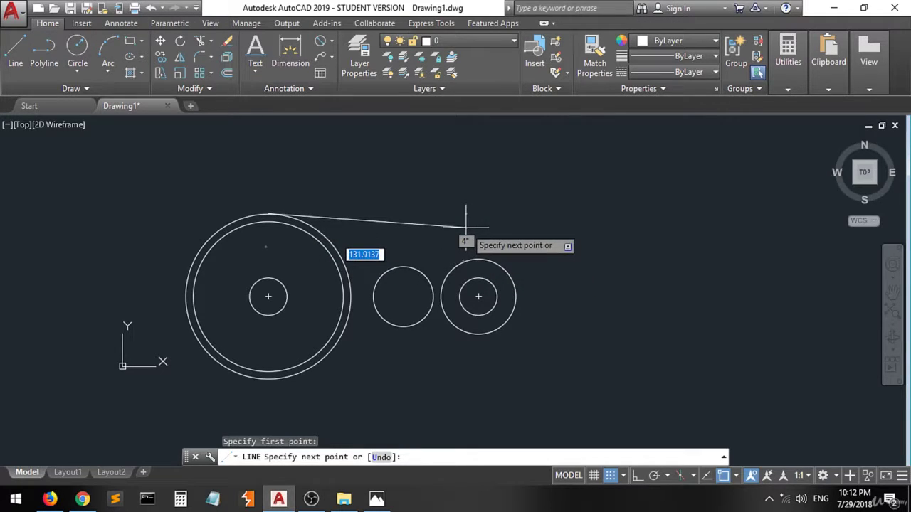
pyautogui.press('Escape')
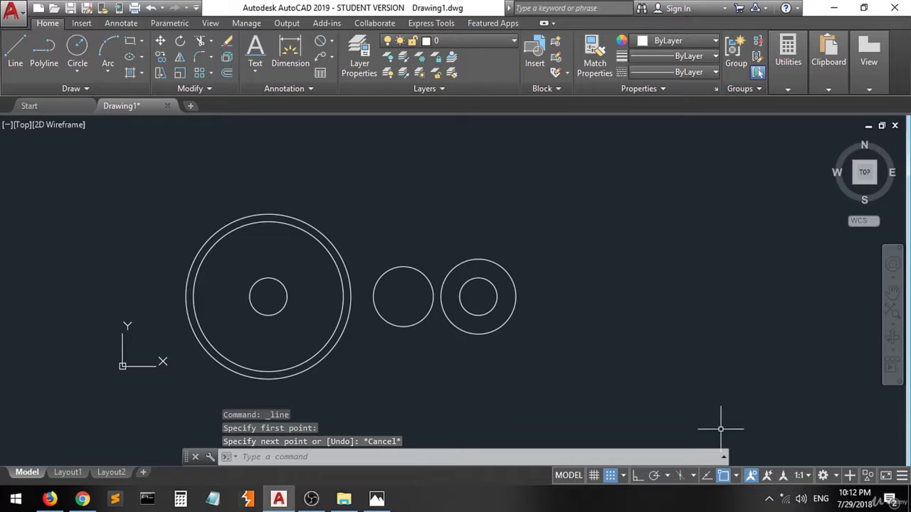
# Step: Enable the Tangent object snap and disable the Quadrant and Center snaps for drawing lines between the circles
pyautogui.click(736, 477)
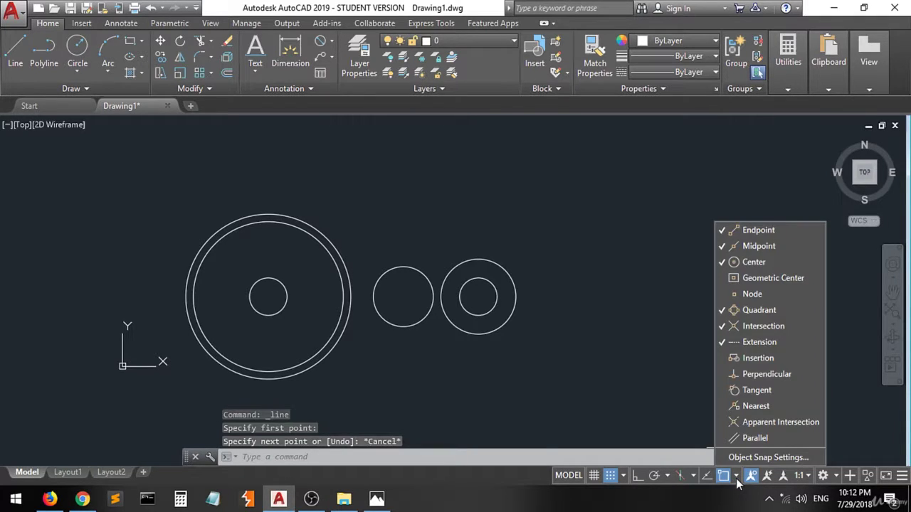
pyautogui.click(774, 391)
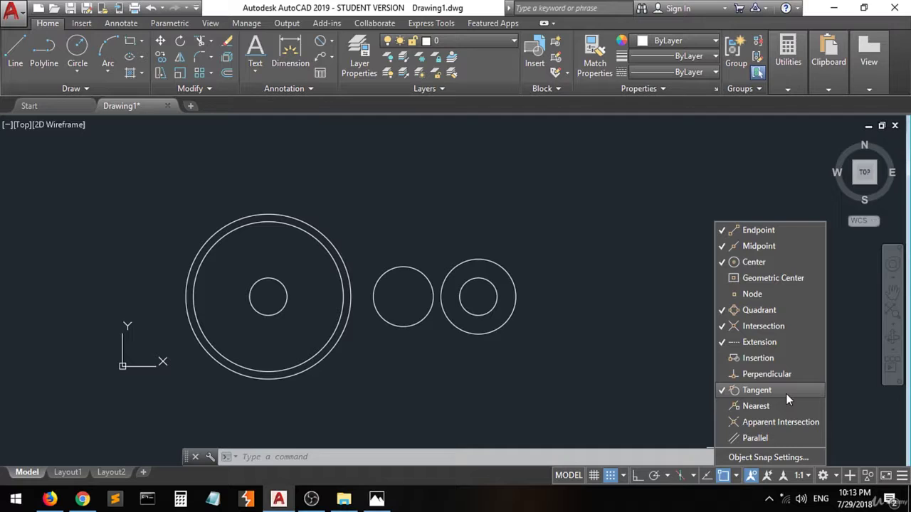
pyautogui.click(14, 60)
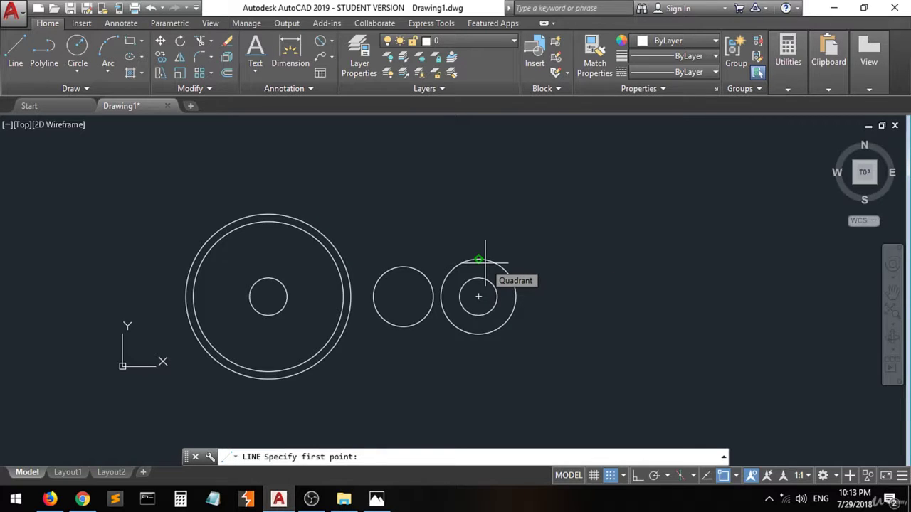
pyautogui.click(737, 477)
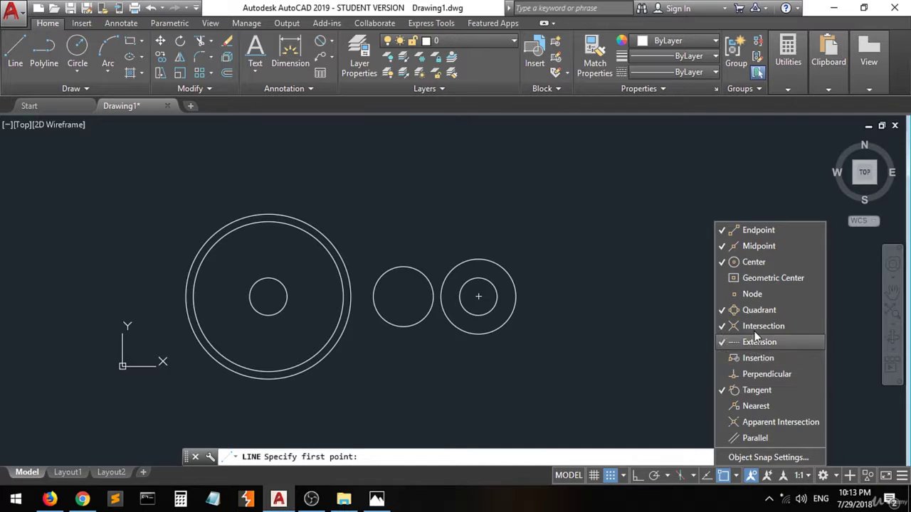
pyautogui.click(740, 311)
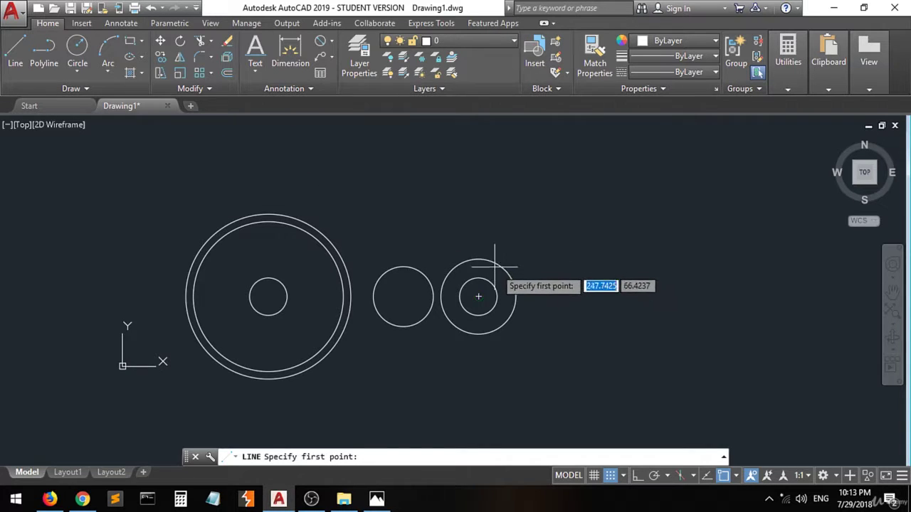
pyautogui.scroll(2, 494, 252)
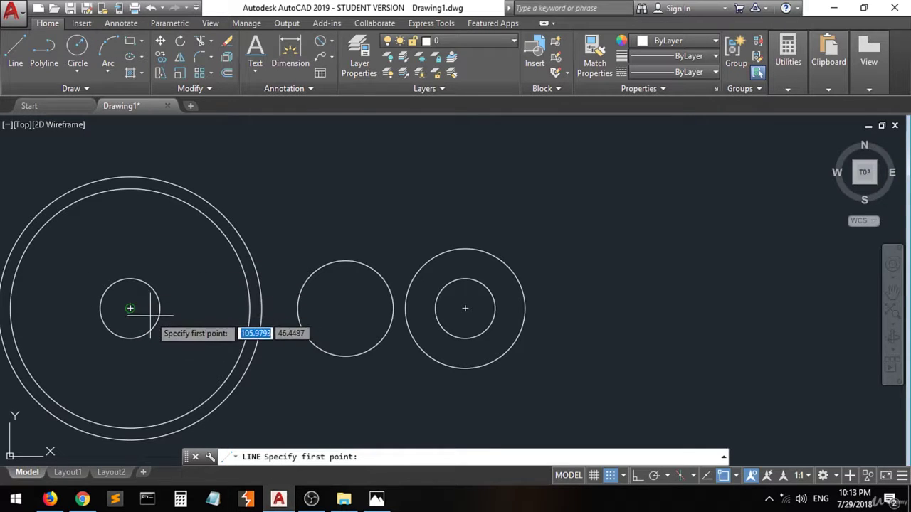
pyautogui.click(736, 476)
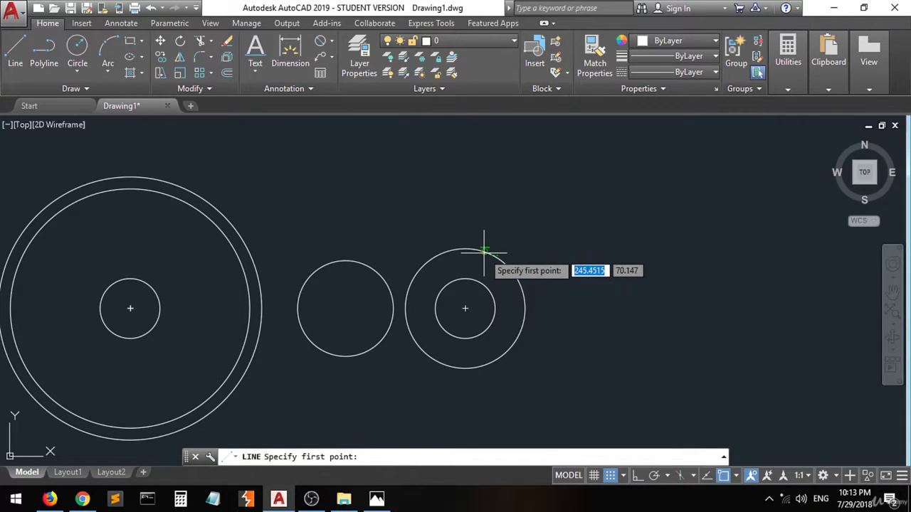
# Step: Draw the upper line tangent to the radius 25 end circle and the diameter 110 circle
pyautogui.scroll(4, 491, 254)
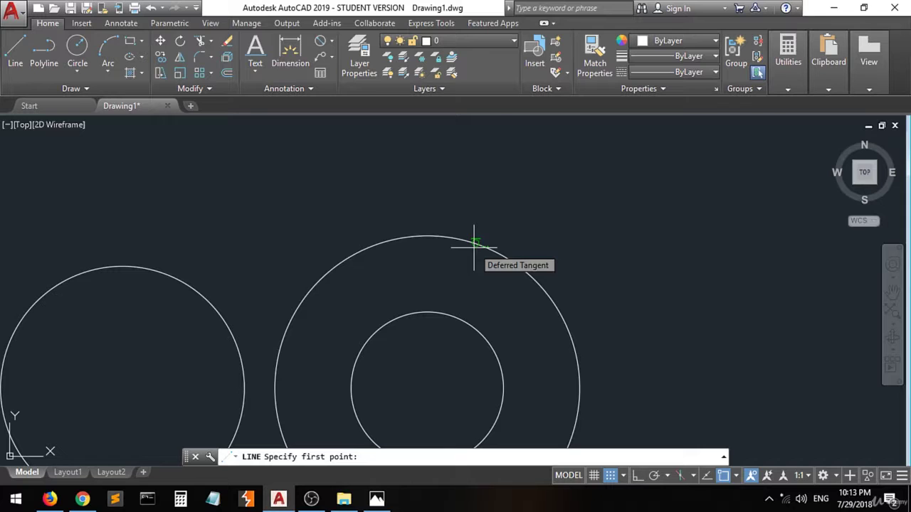
pyautogui.click(476, 244)
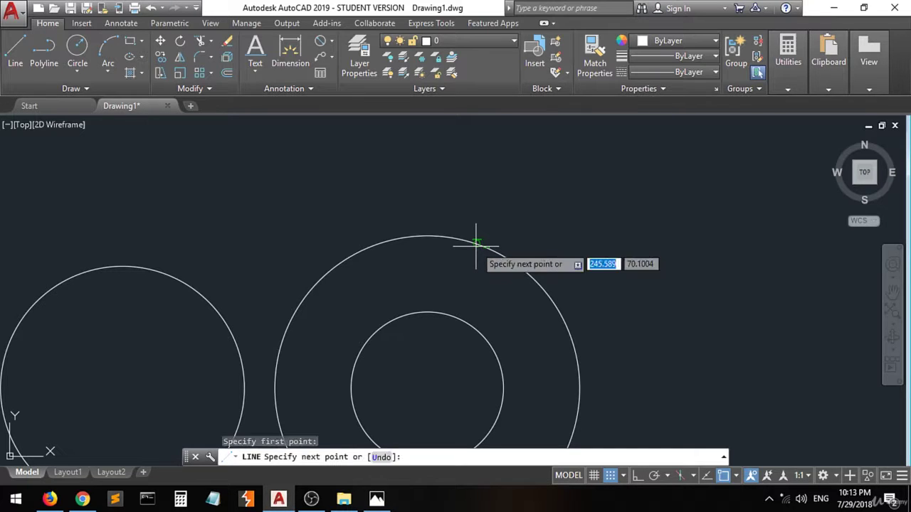
pyautogui.scroll(-5, 473, 250)
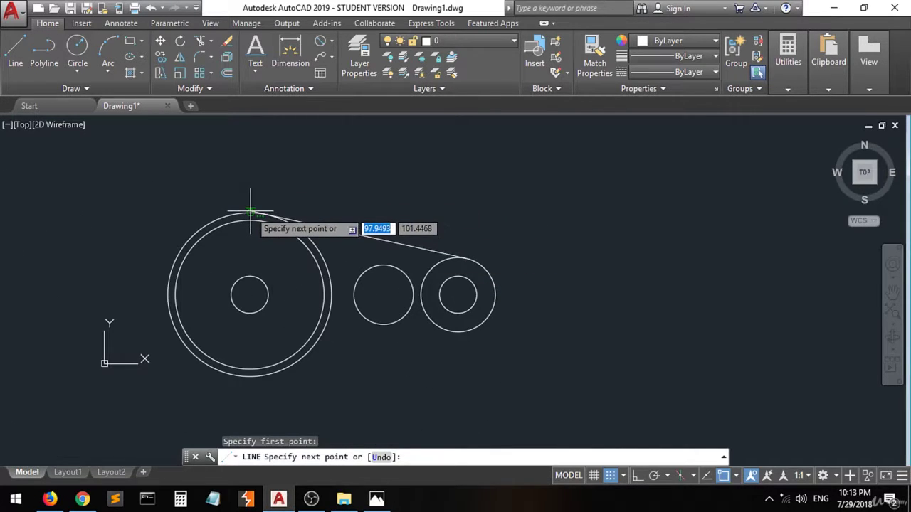
pyautogui.click(250, 211)
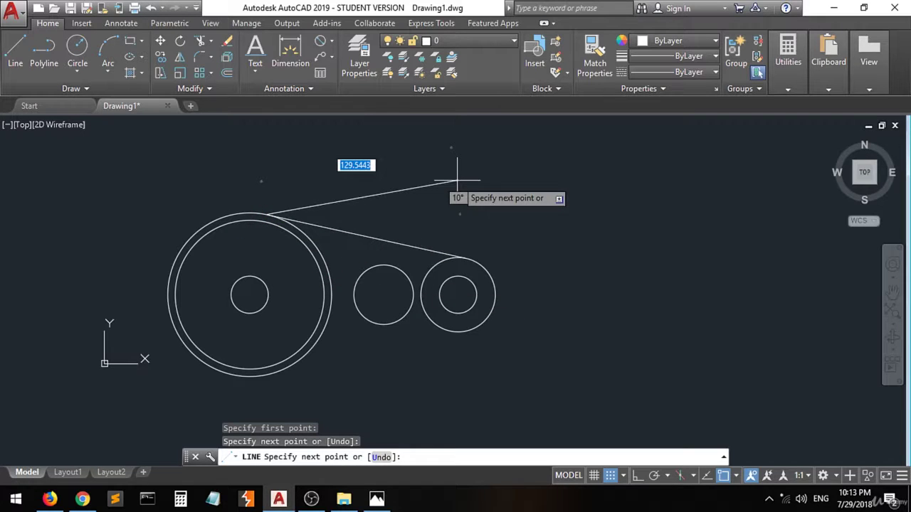
pyautogui.press('Return')
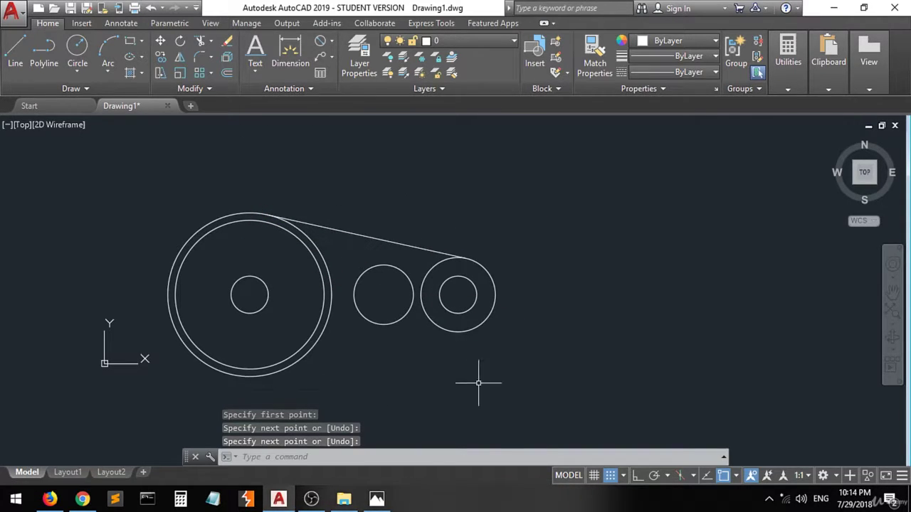
# Step: Draw the lower line tangent to the radius 25 end circle and the diameter 110 circle
pyautogui.press('Return')
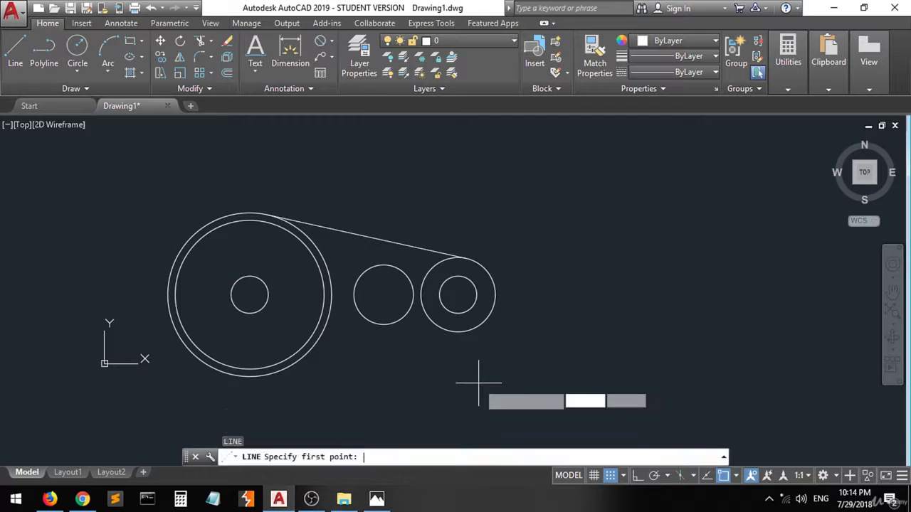
pyautogui.click(466, 332)
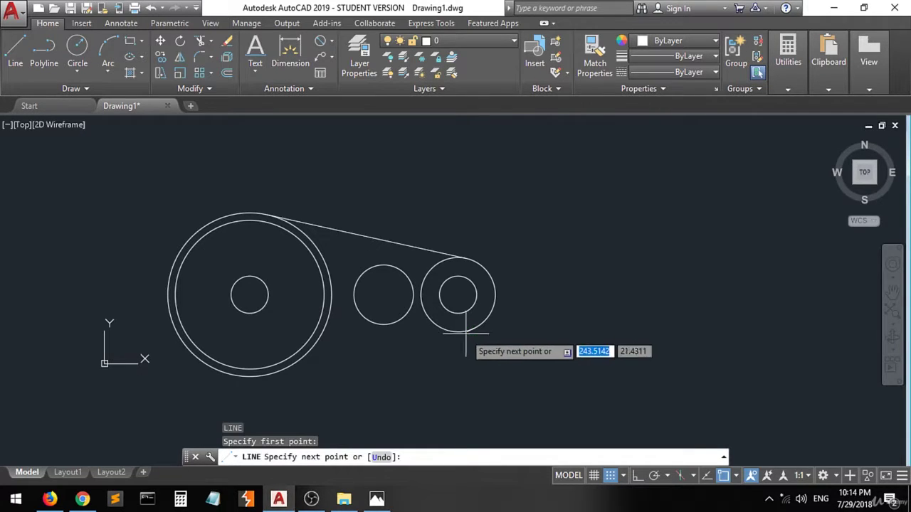
pyautogui.click(250, 372)
pyautogui.press('Return')
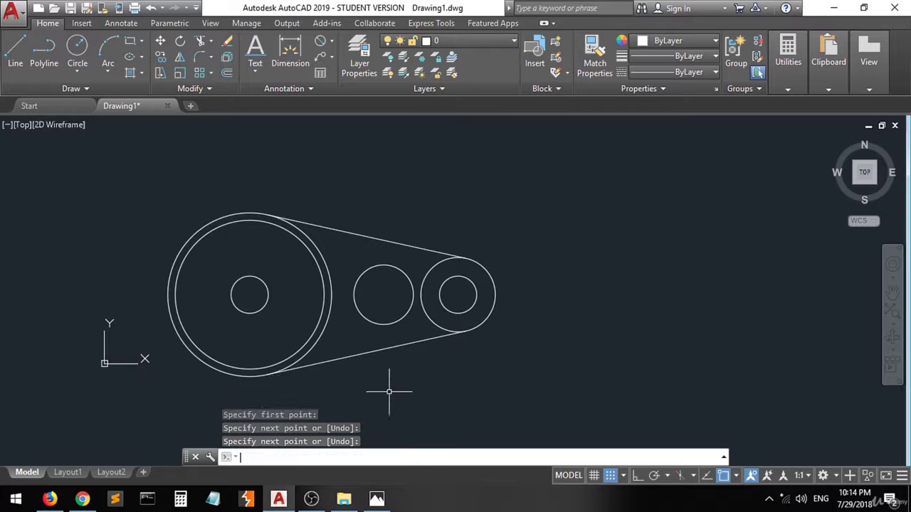
# Step: Switch to Photos and mark the upper and lower tangent edges on the reference with the pen
pyautogui.click(378, 501)
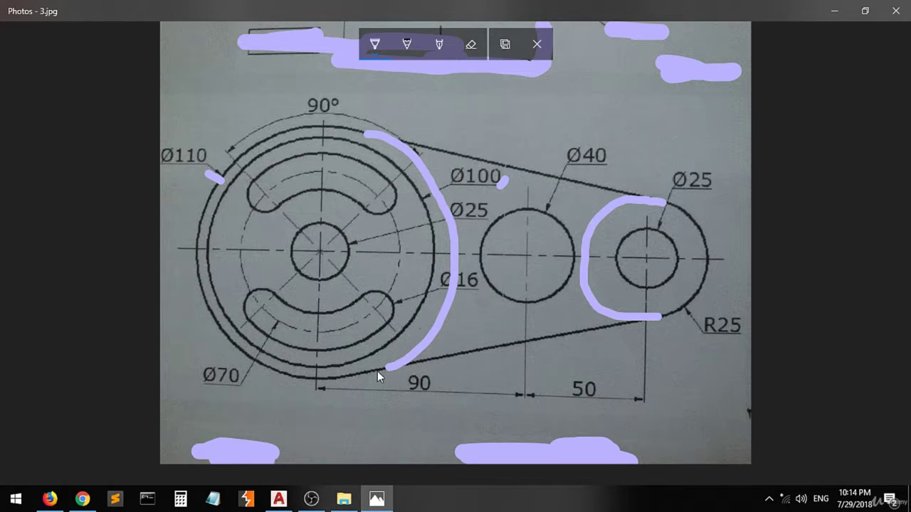
pyautogui.moveTo(502, 344); pyautogui.dragTo(504, 362)
pyautogui.moveTo(542, 165); pyautogui.dragTo(535, 175)
# Step: Switch to AutoCAD and trim the inner arcs of the radius 25 and diameter 110 circles between the tangent lines
pyautogui.click(376, 498)
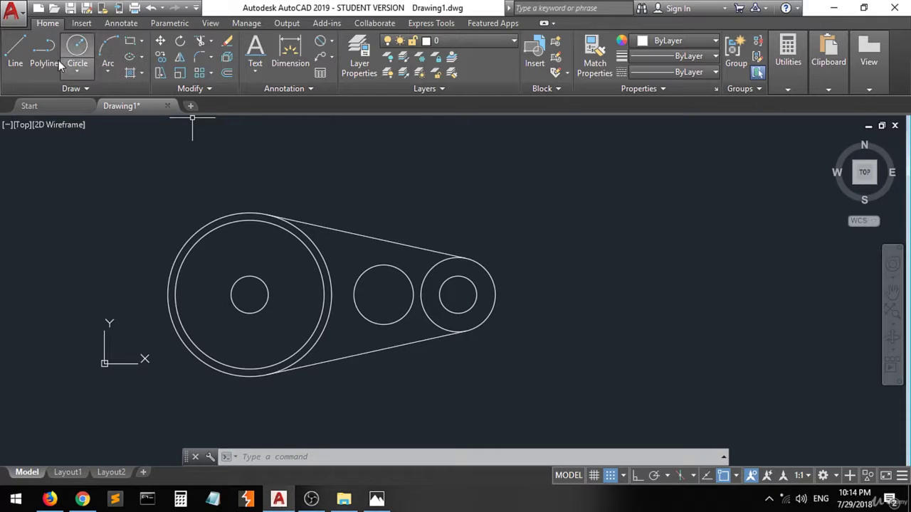
pyautogui.click(545, 202)
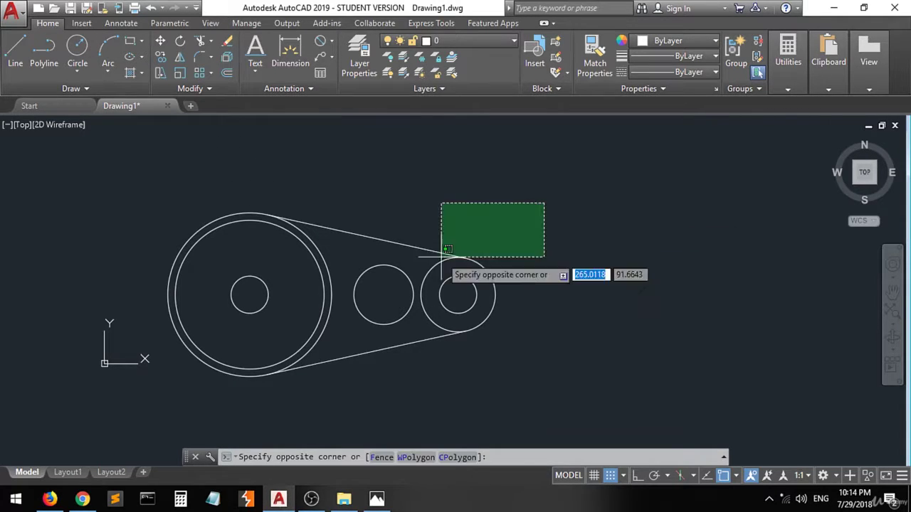
pyautogui.click(193, 382)
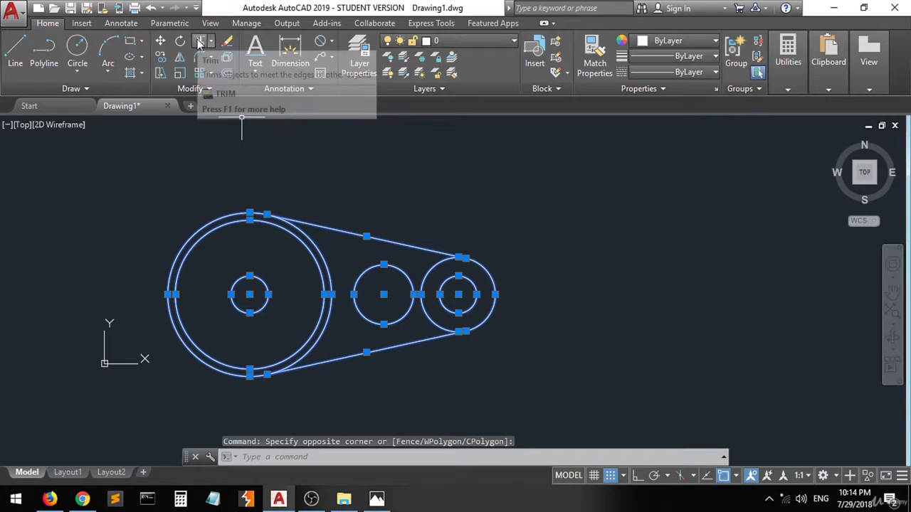
pyautogui.click(200, 43)
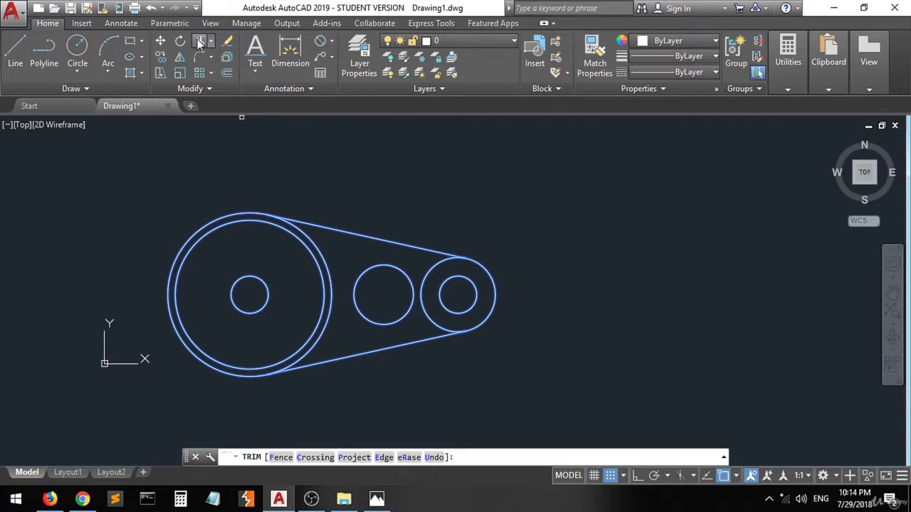
pyautogui.click(431, 265)
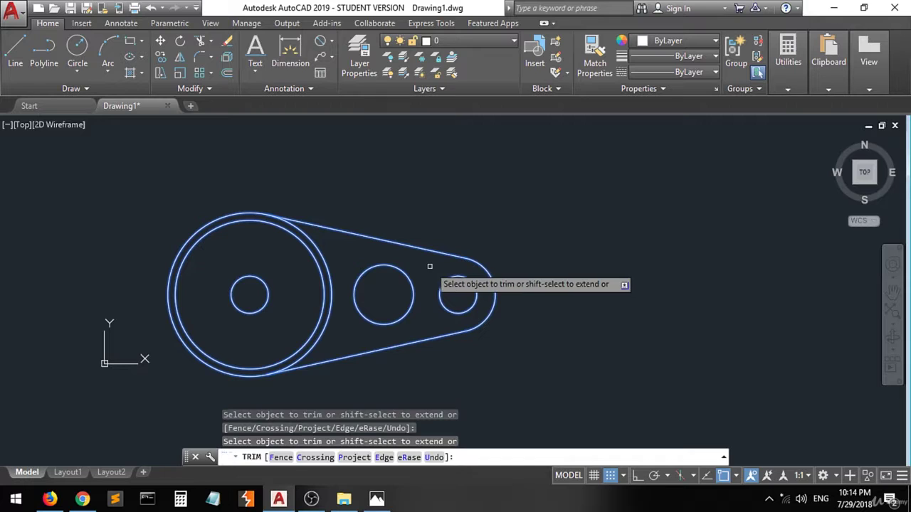
pyautogui.click(323, 255)
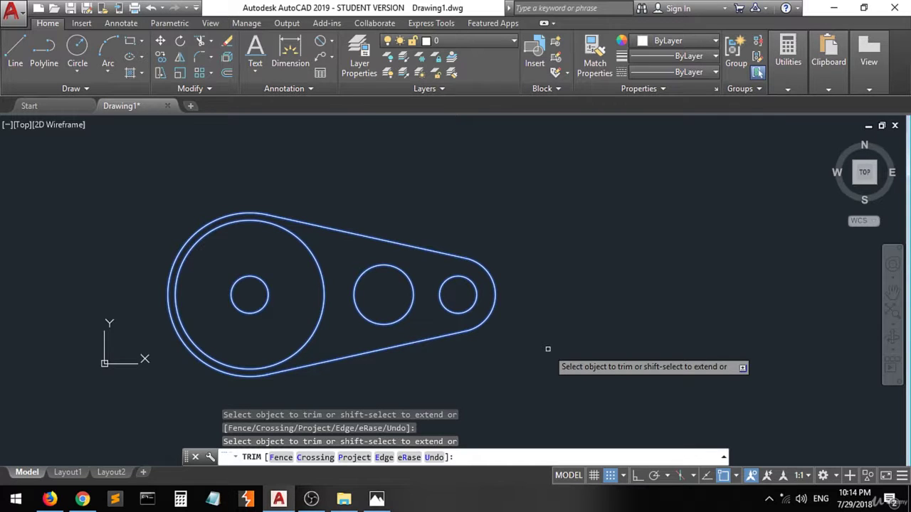
pyautogui.press('Return')
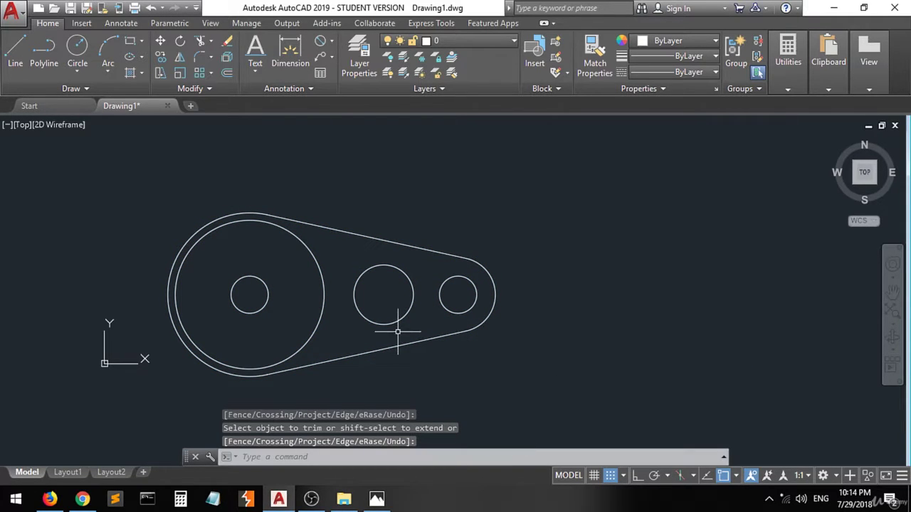
# Step: Consult the Photos reference, then in AutoCAD re-enable the Center snap and draw a diameter 70 circle concentric with the large circle
pyautogui.click(377, 499)
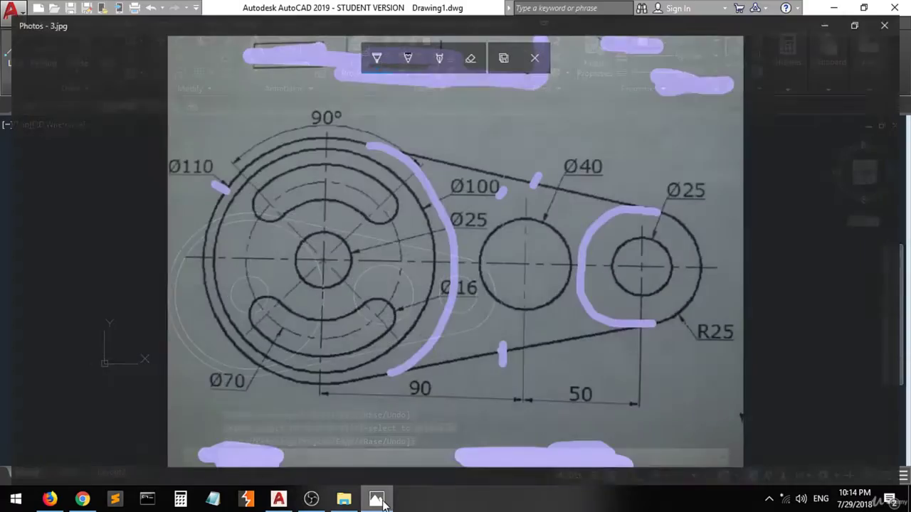
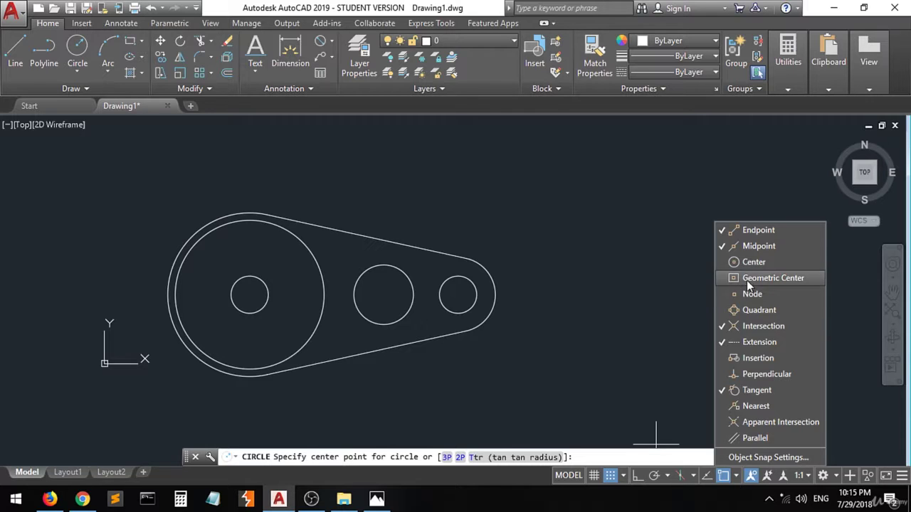
pyautogui.click(723, 263)
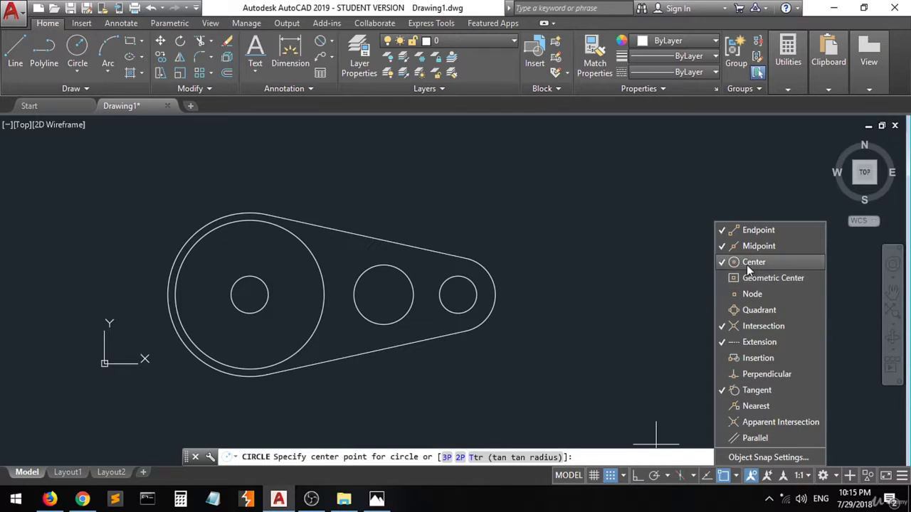
pyautogui.click(249, 295)
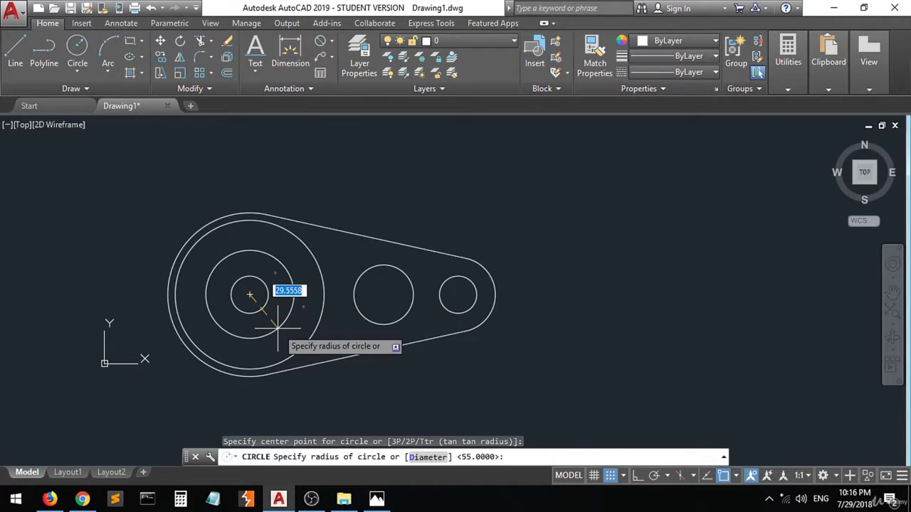
pyautogui.write('d')
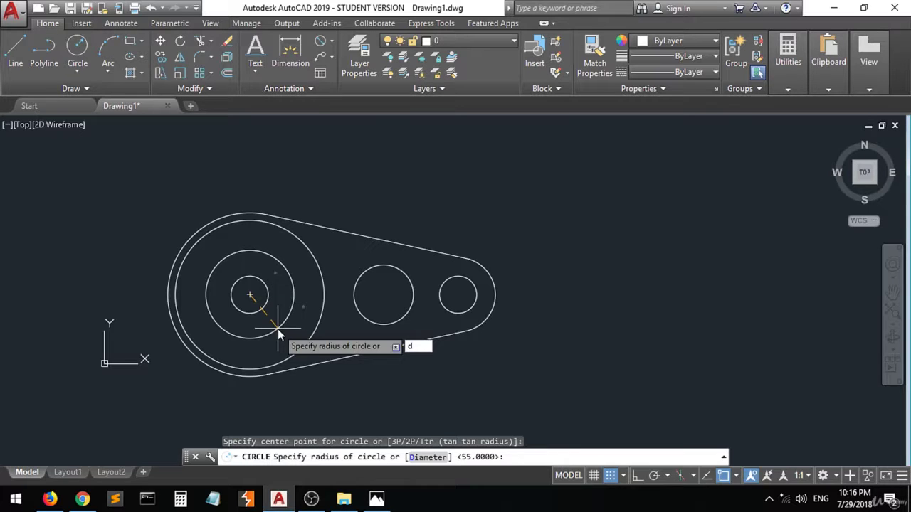
pyautogui.press('Return')
pyautogui.write('70')
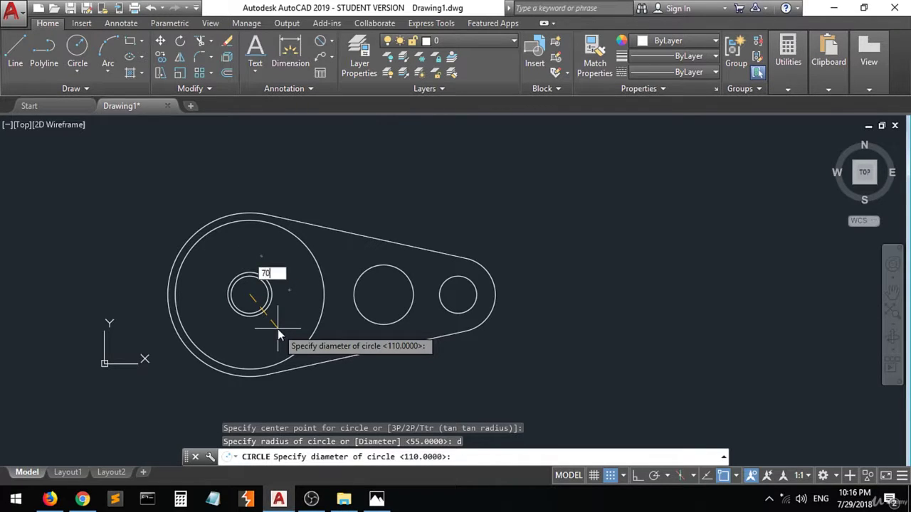
pyautogui.press('Return')
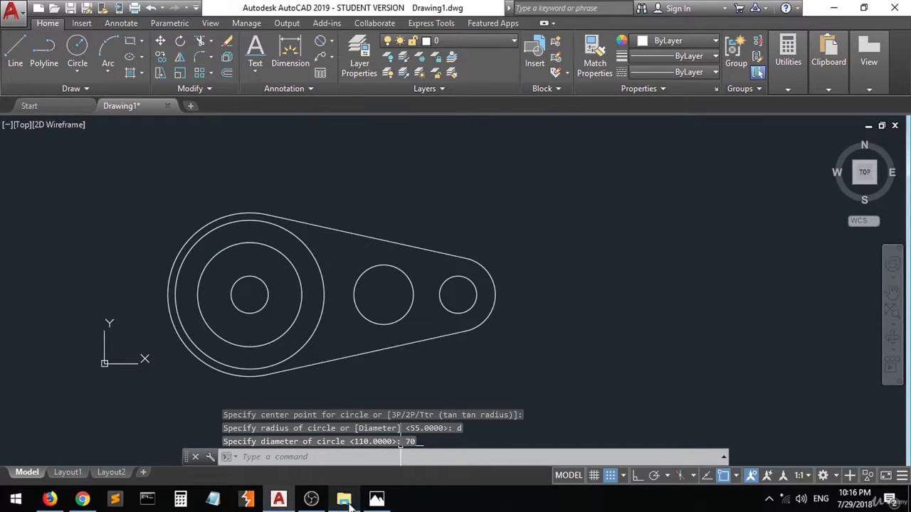
# Step: Switch to Photos and mark the diameter 70 circle and lower slot on the reference, writing 62 at the slot's inner arc
pyautogui.click(377, 501)
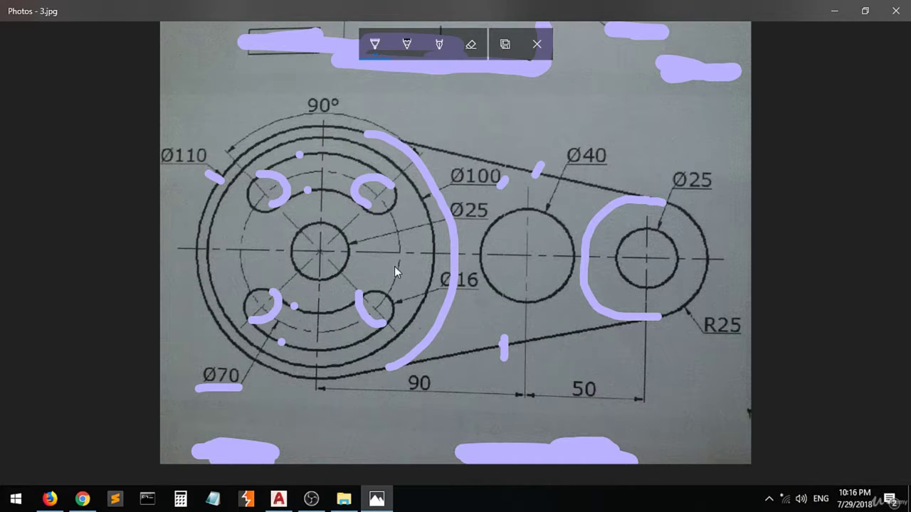
pyautogui.moveTo(397, 266); pyautogui.dragTo(398, 273)
pyautogui.moveTo(368, 304)
pyautogui.mouseDown()
pyautogui.moveTo(364, 297)
pyautogui.moveTo(379, 318)
pyautogui.mouseUp()
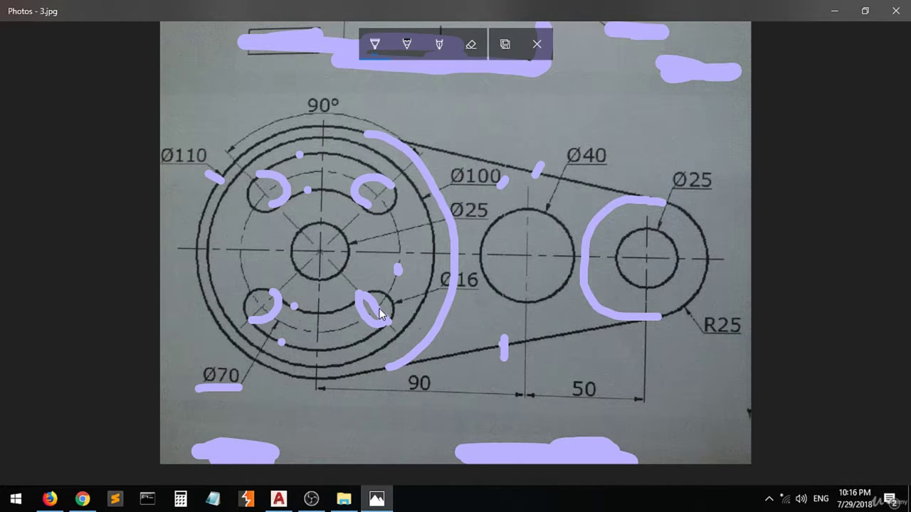
pyautogui.moveTo(378, 309)
pyautogui.mouseDown()
pyautogui.moveTo(367, 293)
pyautogui.moveTo(392, 320)
pyautogui.moveTo(382, 311)
pyautogui.mouseUp()
pyautogui.moveTo(263, 303)
pyautogui.mouseDown()
pyautogui.moveTo(260, 316)
pyautogui.moveTo(275, 292)
pyautogui.moveTo(271, 277)
pyautogui.moveTo(264, 287)
pyautogui.moveTo(272, 276)
pyautogui.moveTo(264, 264)
pyautogui.mouseUp()
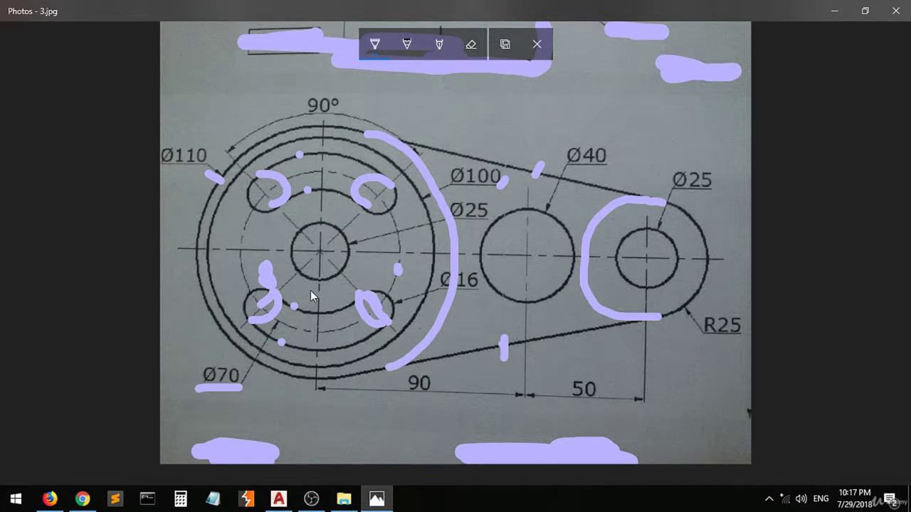
pyautogui.moveTo(310, 290); pyautogui.dragTo(312, 306)
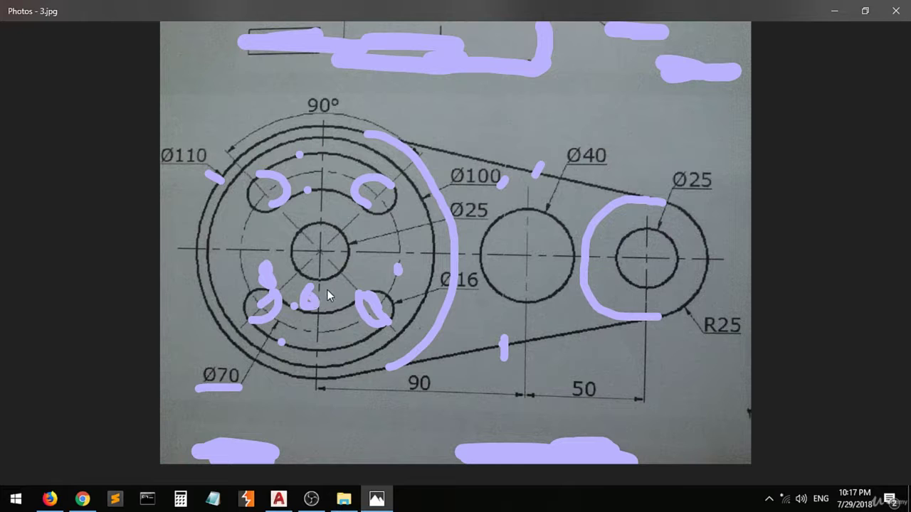
pyautogui.click(329, 350)
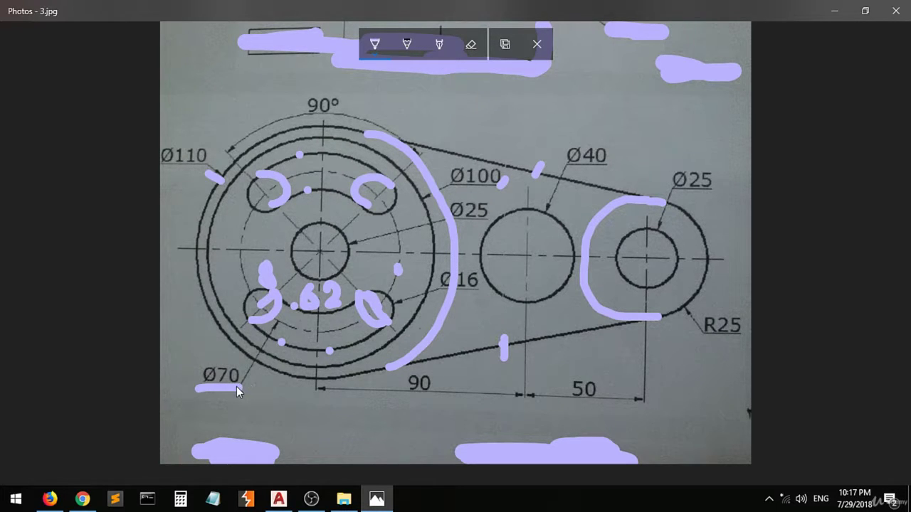
# Step: Write 78 below the lower slot's outer arc on the reference with the pen
pyautogui.moveTo(315, 362)
pyautogui.mouseDown()
pyautogui.moveTo(342, 365)
pyautogui.moveTo(326, 402)
pyautogui.moveTo(343, 386)
pyautogui.mouseUp()
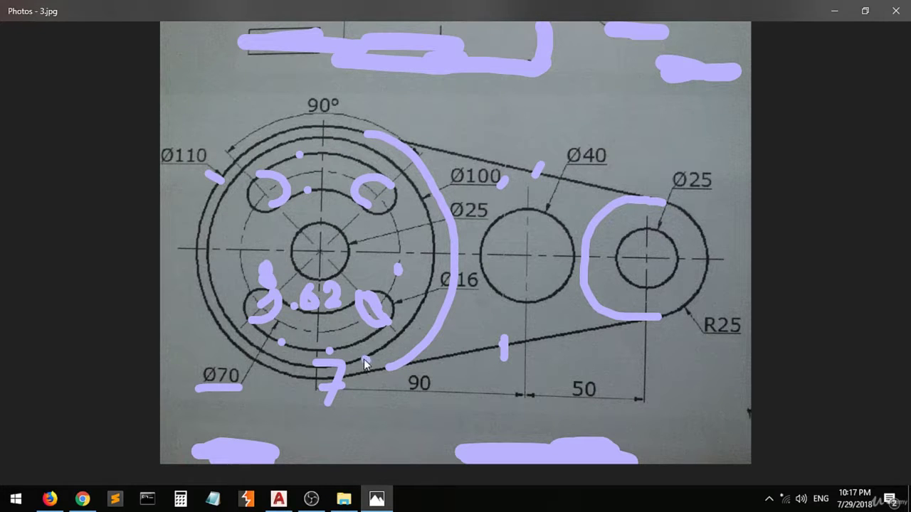
pyautogui.moveTo(366, 358)
pyautogui.mouseDown()
pyautogui.moveTo(359, 377)
pyautogui.moveTo(371, 397)
pyautogui.mouseUp()
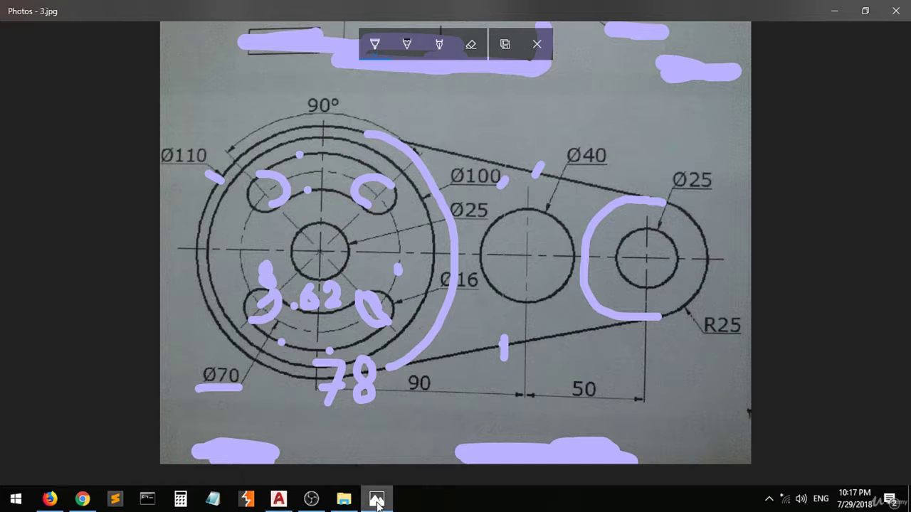
# Step: Switch to AutoCAD and change the diameter 70 circle's colour to Yellow
pyautogui.moveTo(377, 502)
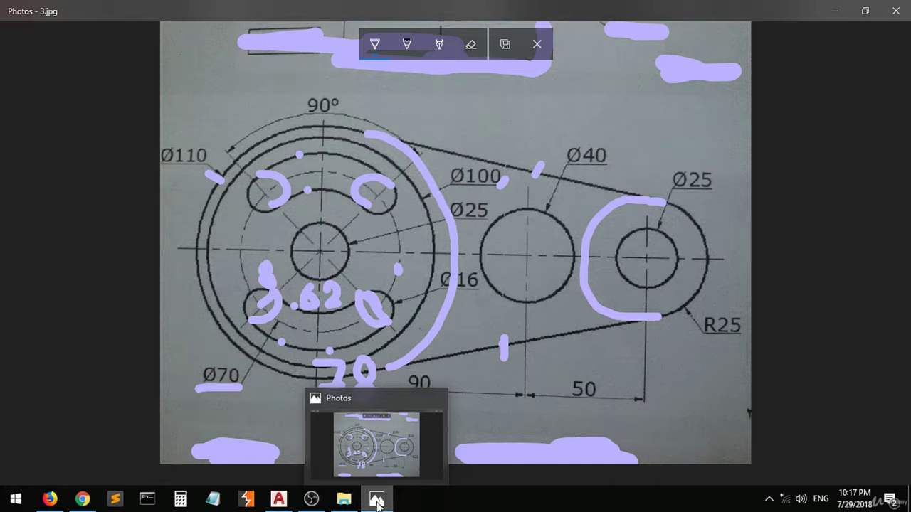
pyautogui.click(279, 499)
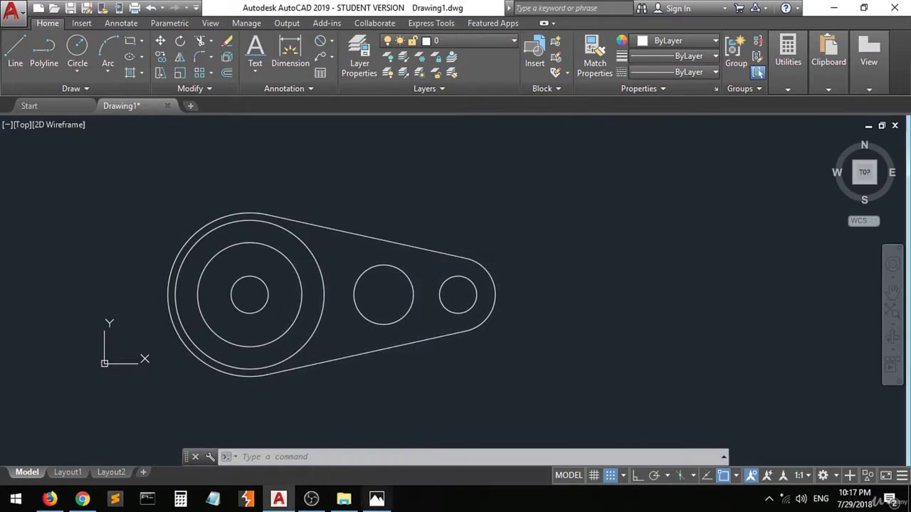
pyautogui.click(246, 242)
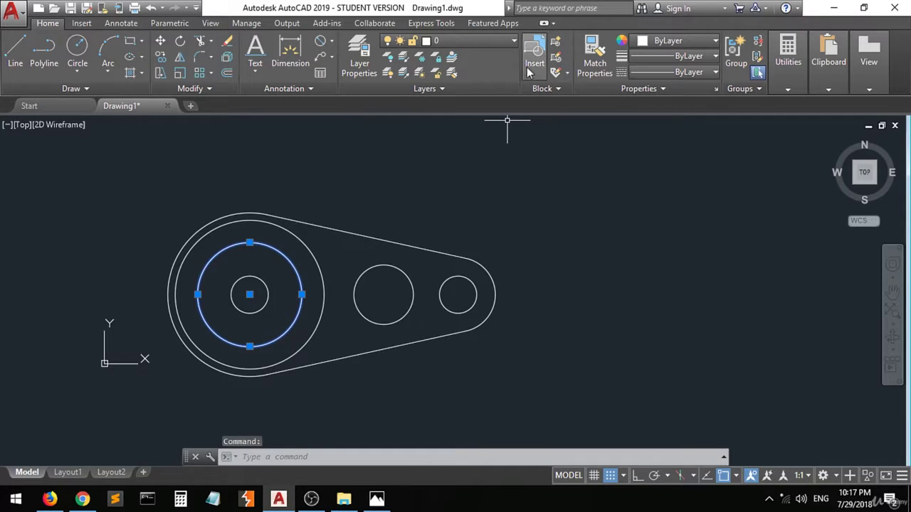
pyautogui.click(715, 43)
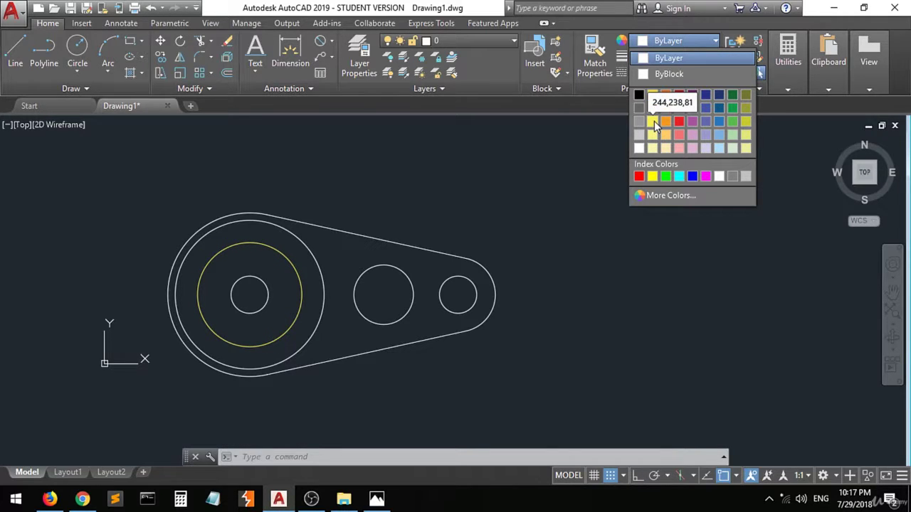
pyautogui.click(653, 177)
pyautogui.click(653, 176)
pyautogui.write('c')
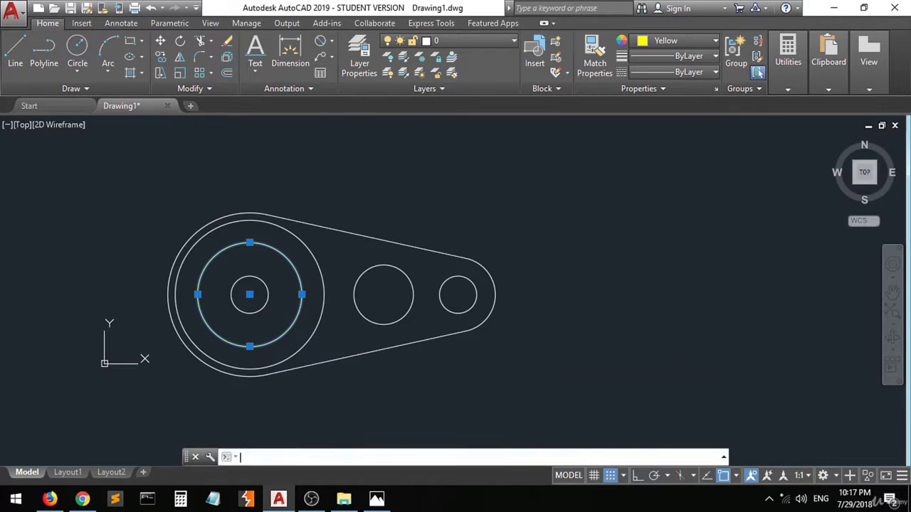
pyautogui.press('Return')
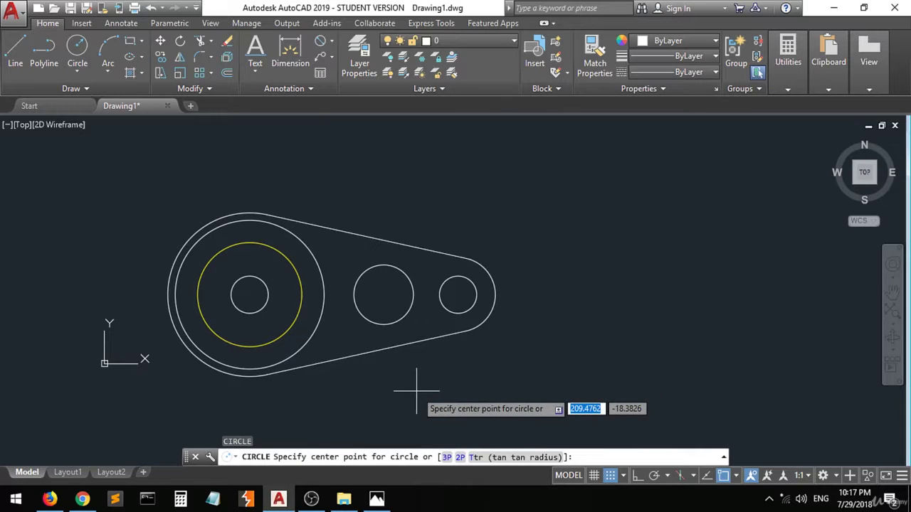
pyautogui.press('Escape')
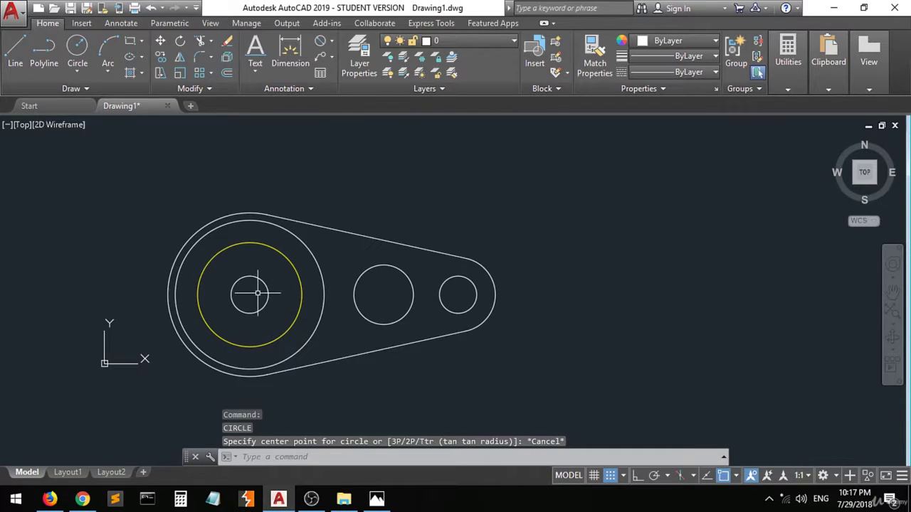
# Step: Enable the Quadrant snap, disable the Tangent snap, and draw a diameter 78 circle concentric with the yellow circle
pyautogui.click(77, 50)
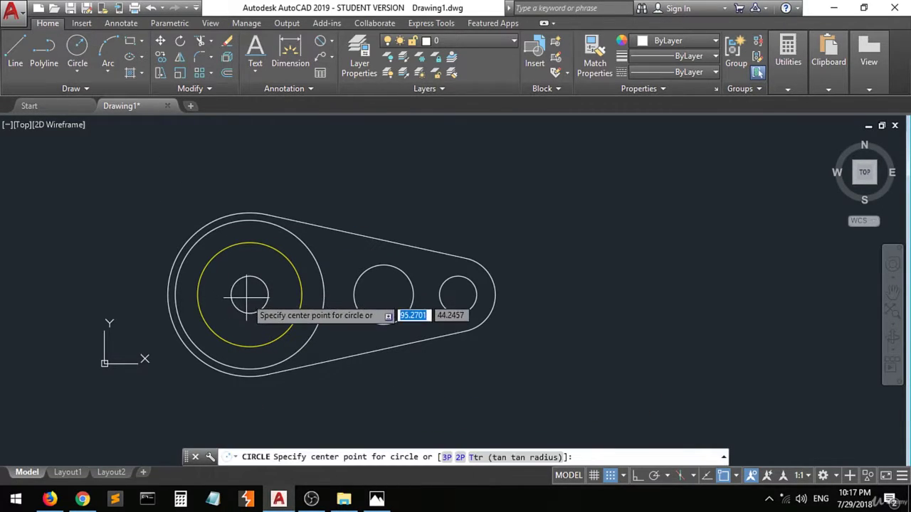
pyautogui.click(736, 476)
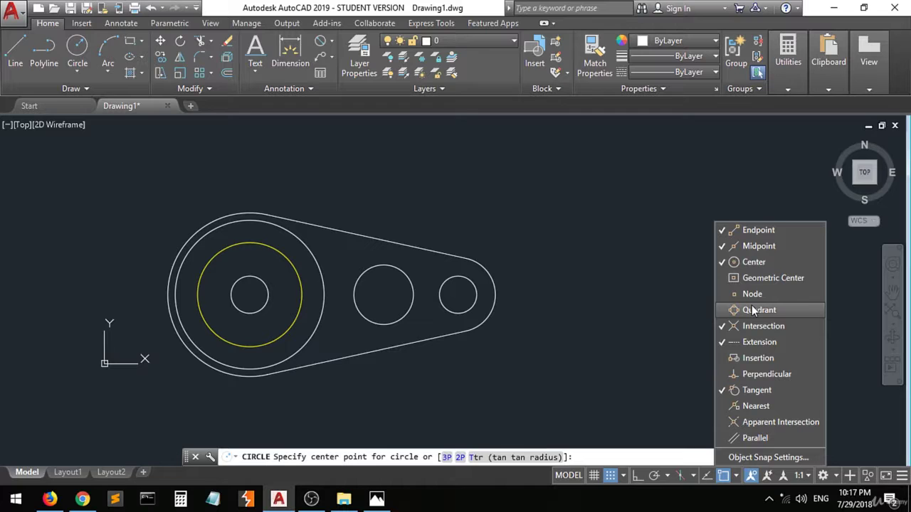
pyautogui.click(757, 393)
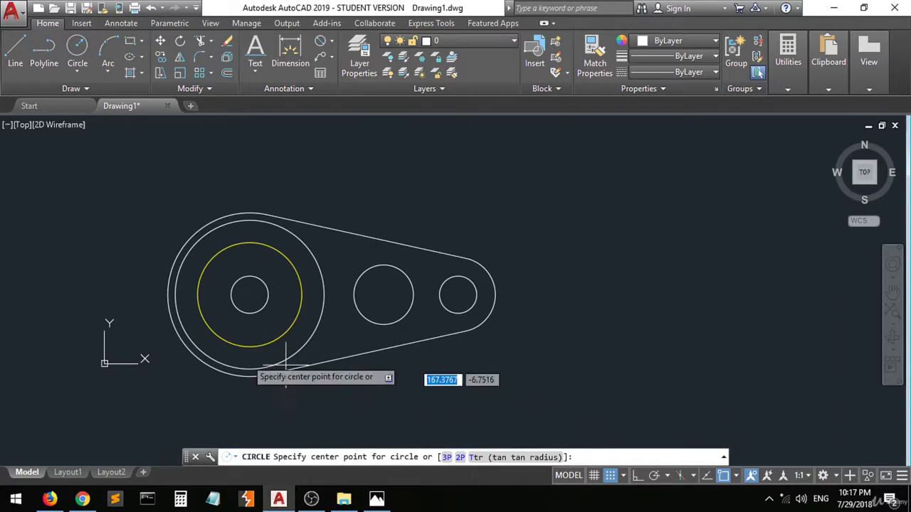
pyautogui.click(250, 294)
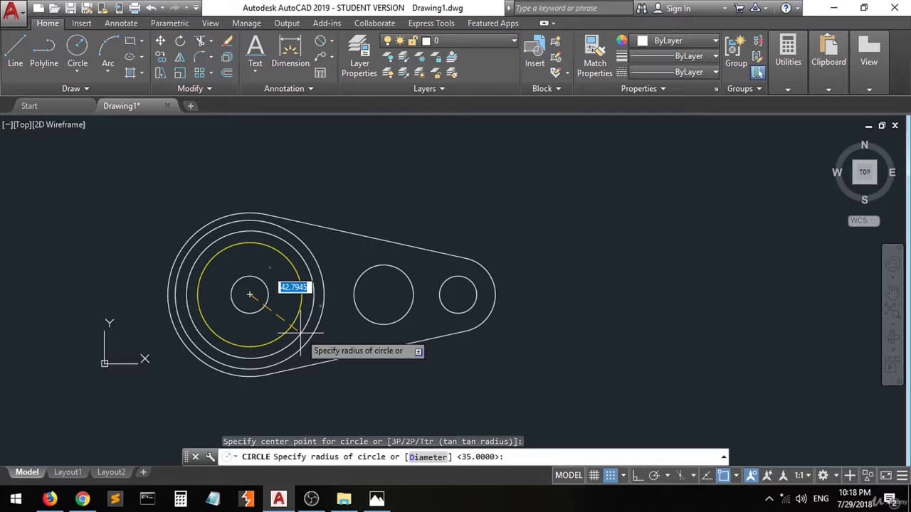
pyautogui.write('d')
pyautogui.press('Return')
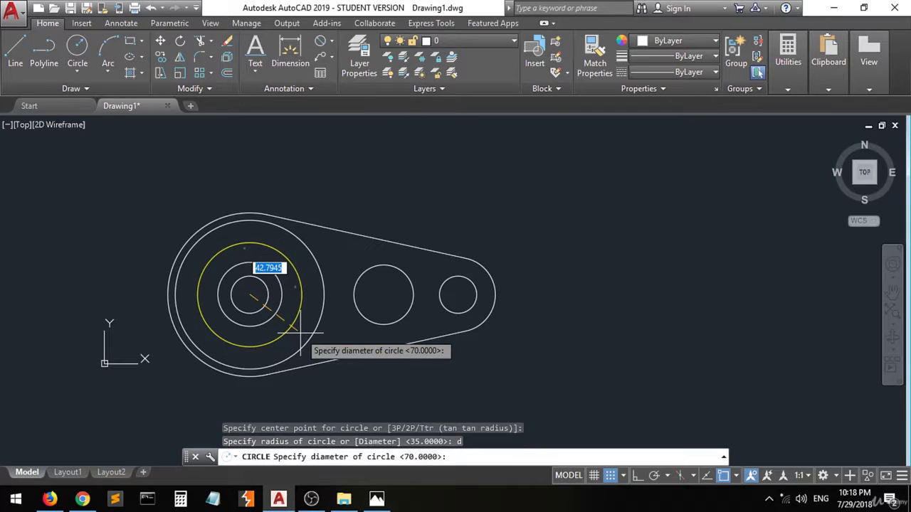
pyautogui.write('78')
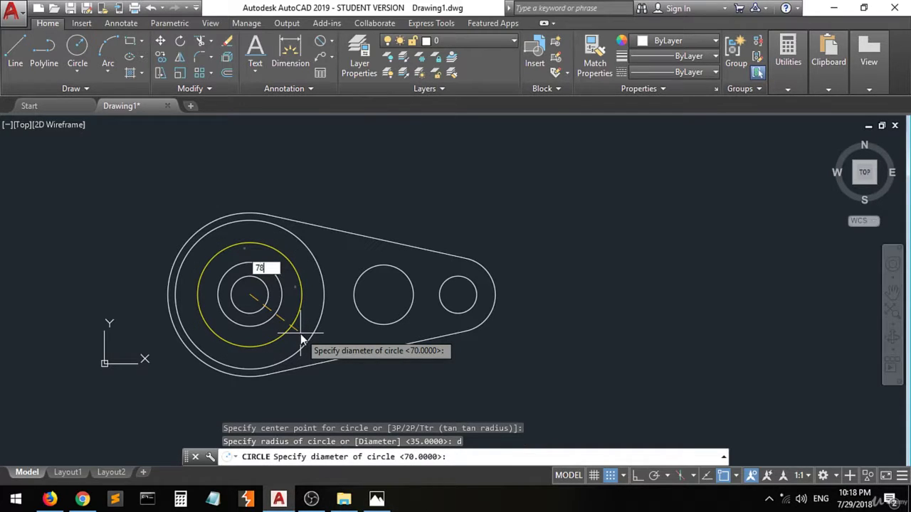
pyautogui.press('Return')
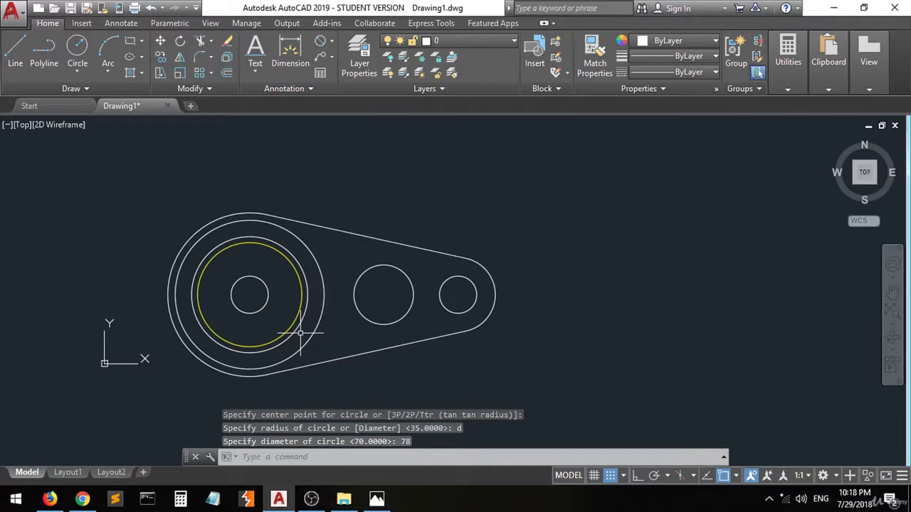
# Step: Draw a diameter 62 circle concentric with the yellow circle
pyautogui.press('Return')
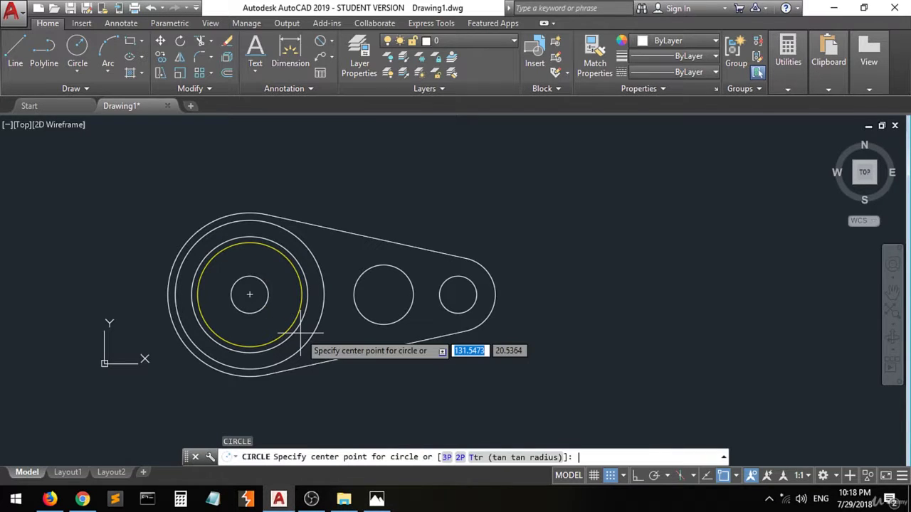
pyautogui.click(249, 293)
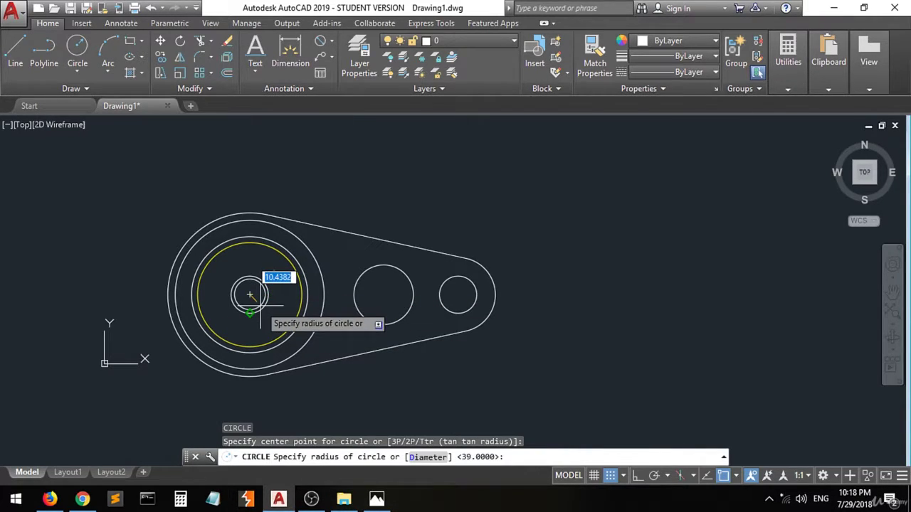
pyautogui.write('d')
pyautogui.press('Return')
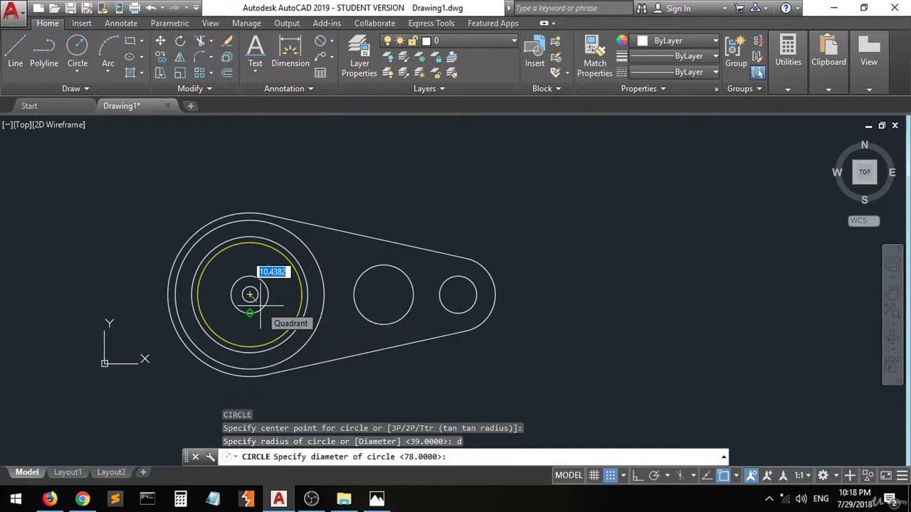
pyautogui.write('62')
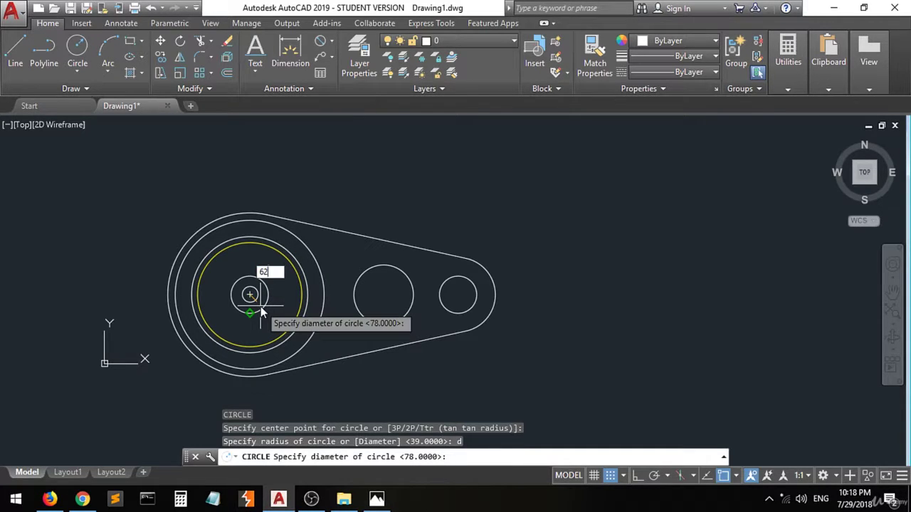
pyautogui.press('Return')
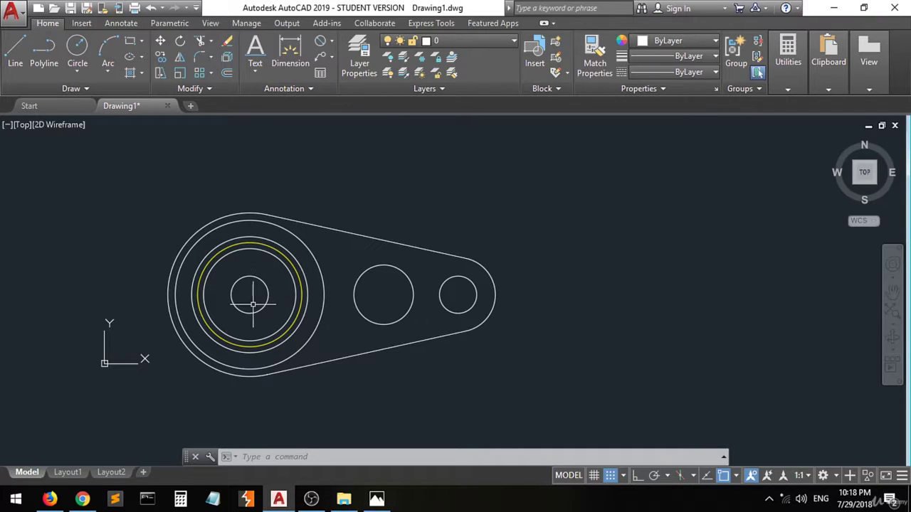
pyautogui.scroll(2, 243, 315)
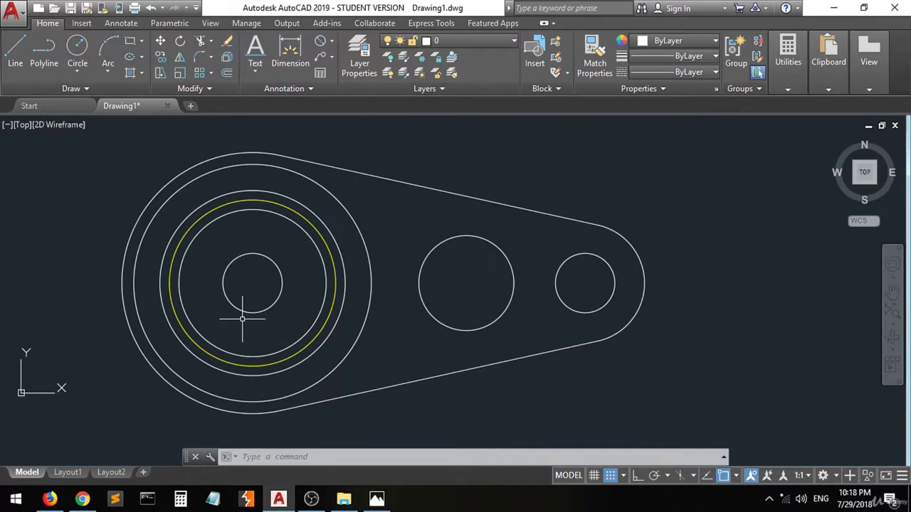
# Step: Switch to Photos and mark the large circle's centre and the upper slot's two end centres on the reference
pyautogui.click(376, 498)
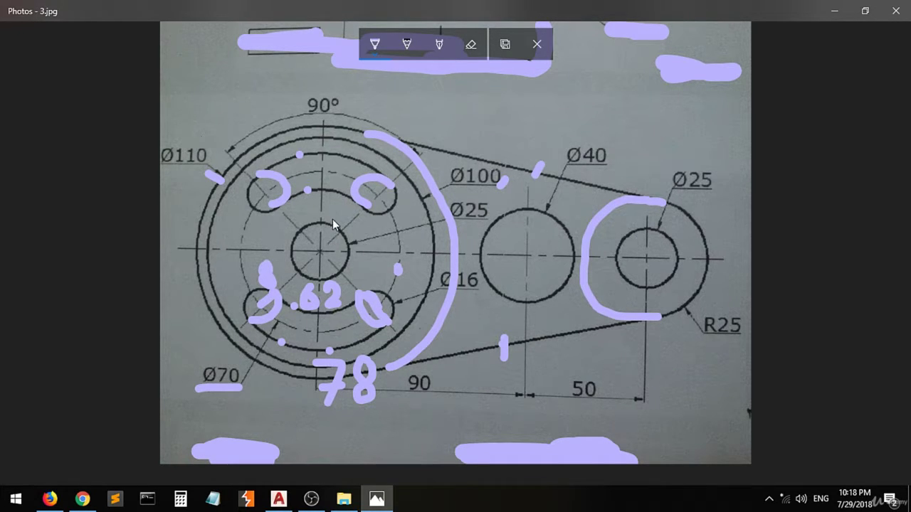
pyautogui.click(318, 252)
pyautogui.click(264, 194)
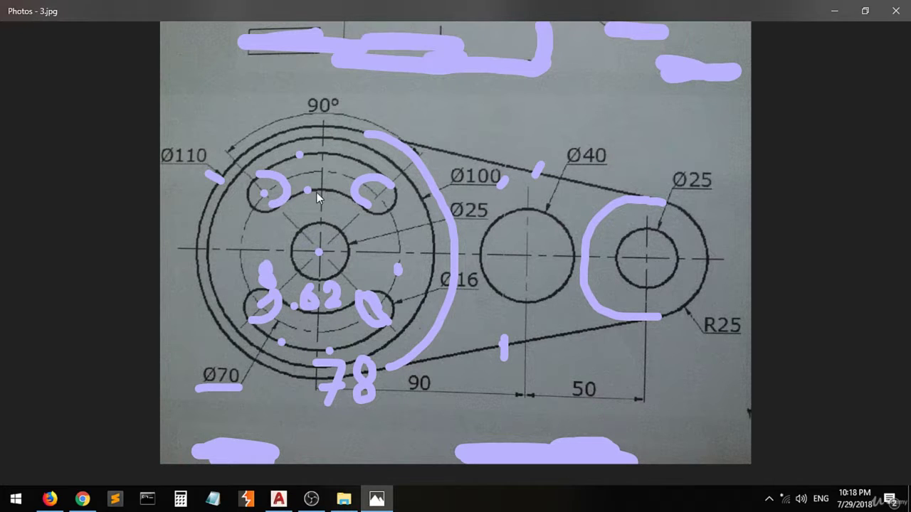
pyautogui.click(379, 196)
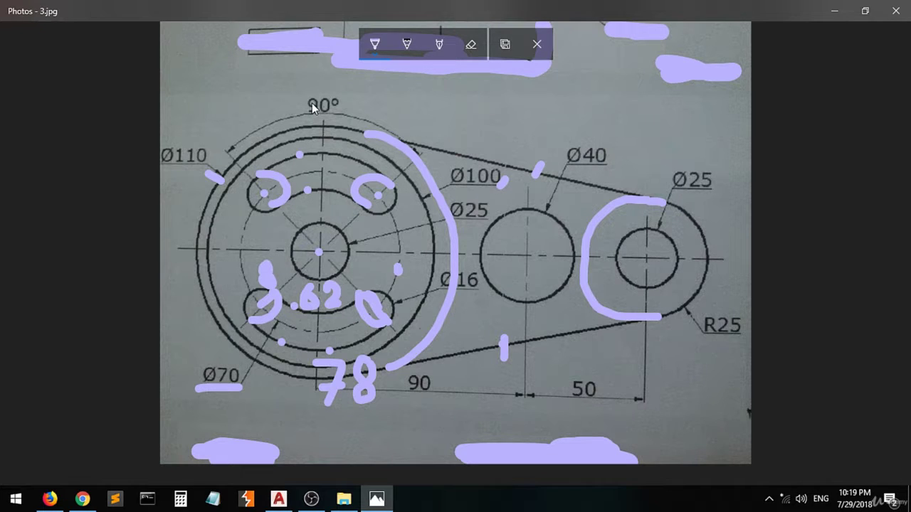
# Step: Clear all pen markings from the reference picture
pyautogui.click(470, 44)
pyautogui.click(472, 47)
pyautogui.click(465, 87)
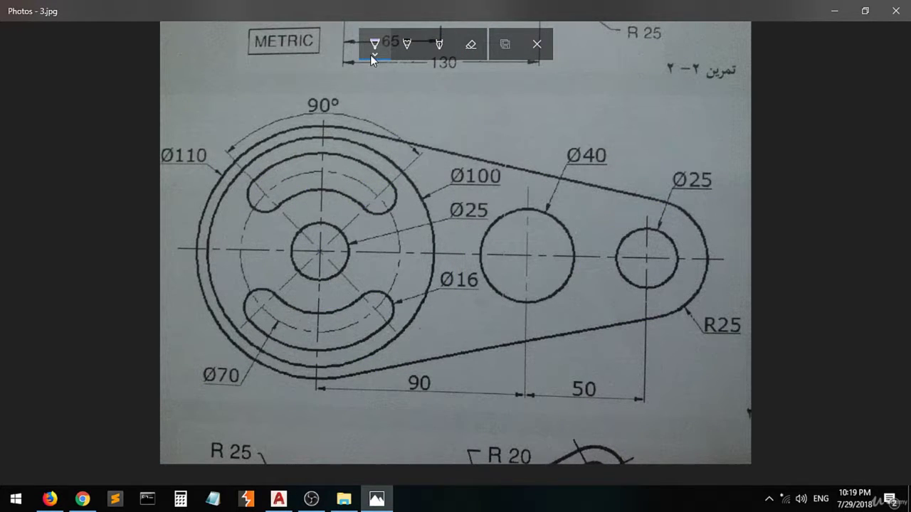
# Step: Mark the upper slot's two end centres and write 45 beside an angle arc at the horizontal centreline on the reference
pyautogui.click(377, 197)
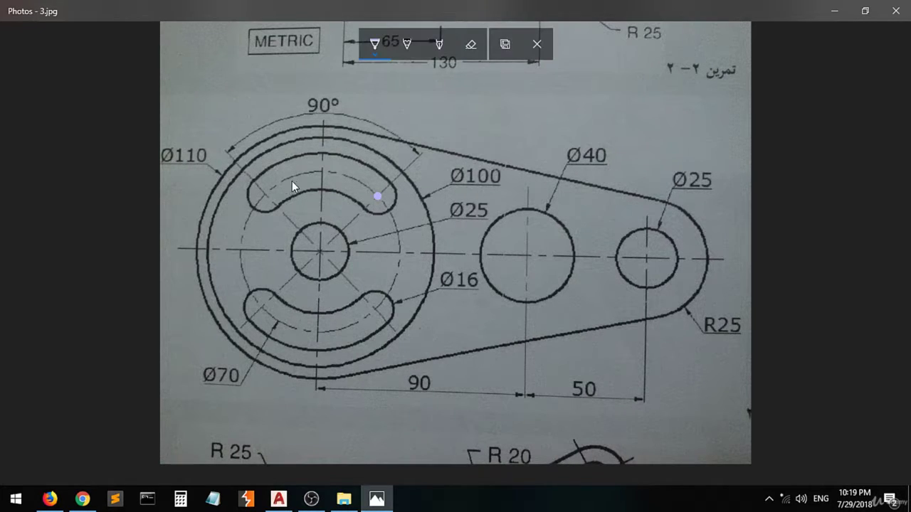
pyautogui.click(263, 194)
pyautogui.moveTo(352, 218)
pyautogui.mouseDown()
pyautogui.moveTo(369, 253)
pyautogui.moveTo(397, 218)
pyautogui.moveTo(398, 243)
pyautogui.moveTo(410, 214)
pyautogui.mouseUp()
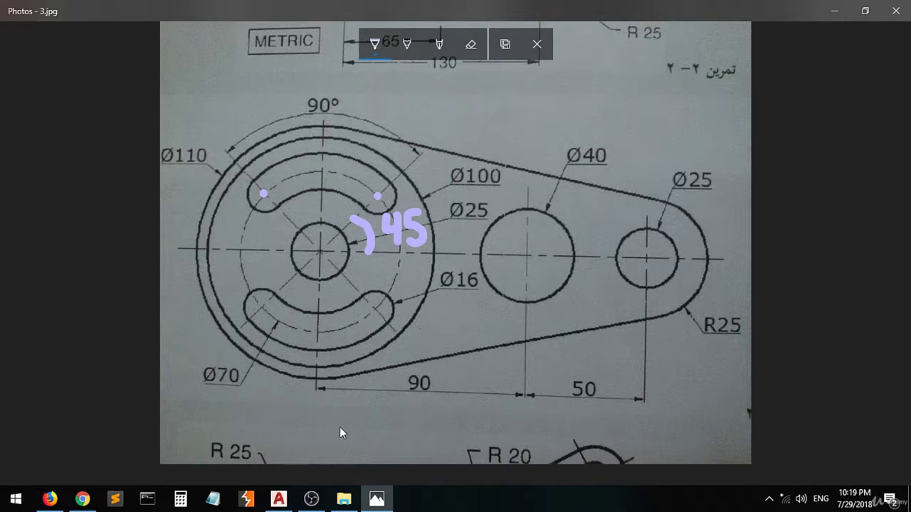
# Step: Switch to AutoCAD and draw a line 100 long at 45 degrees from the centre of the yellow circle
pyautogui.click(279, 500)
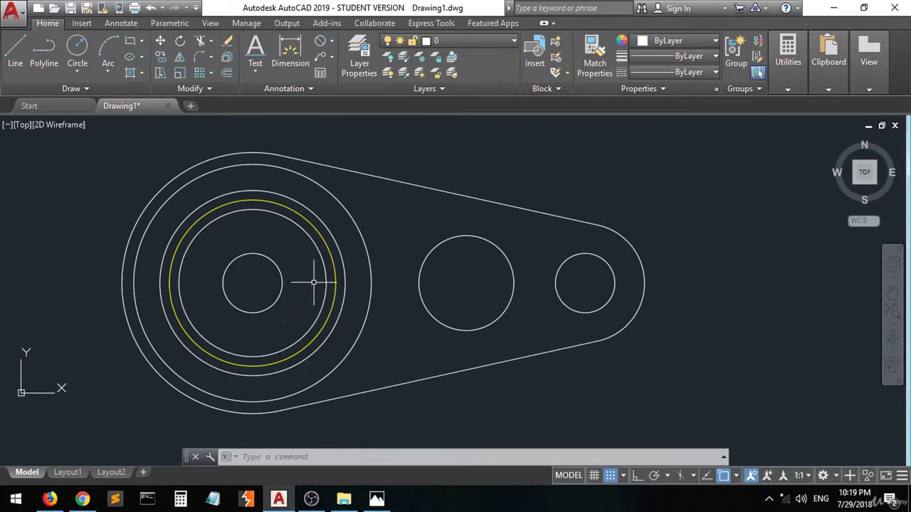
pyautogui.click(336, 284)
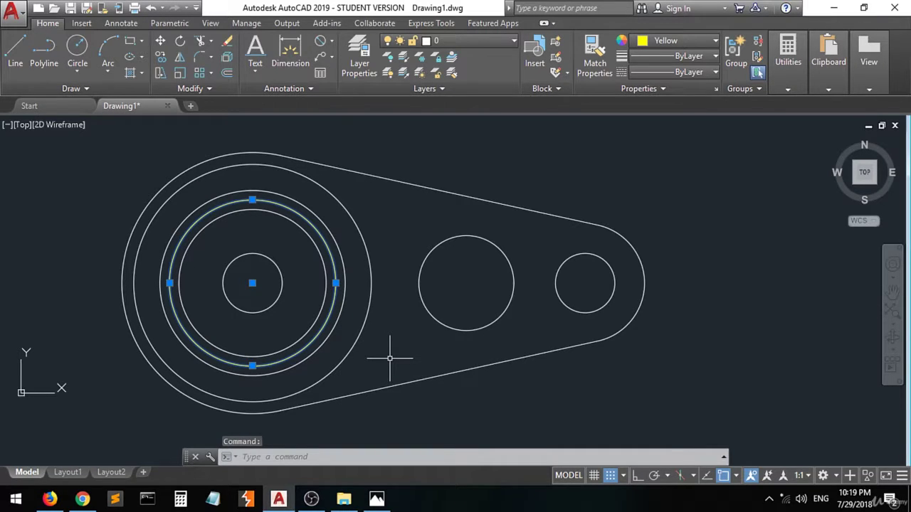
pyautogui.press('Escape')
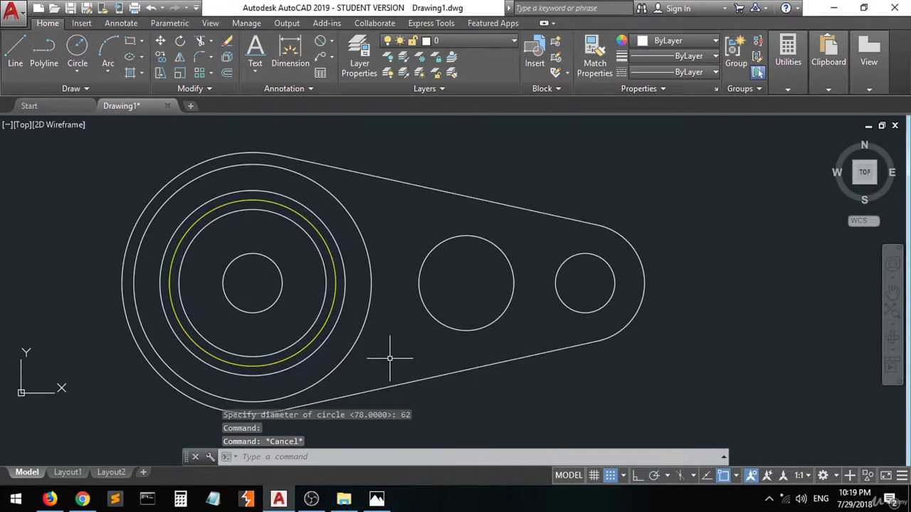
pyautogui.click(16, 53)
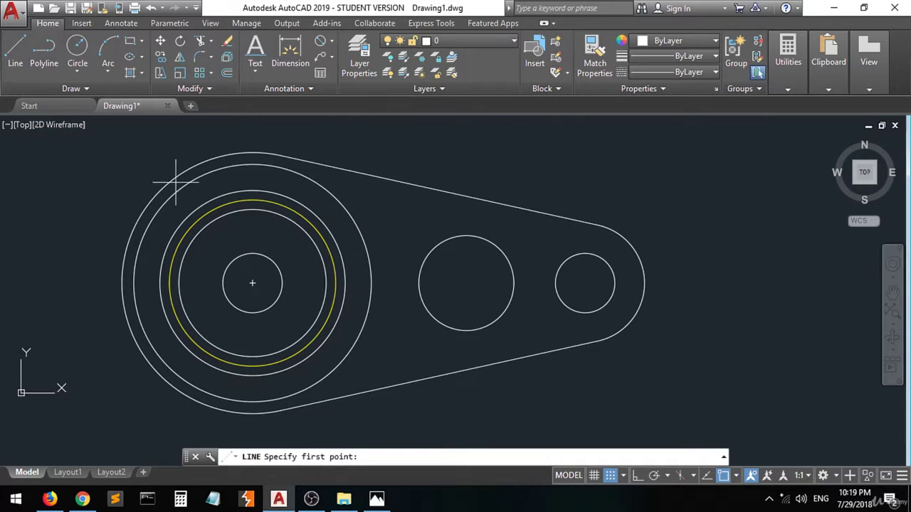
pyautogui.click(253, 284)
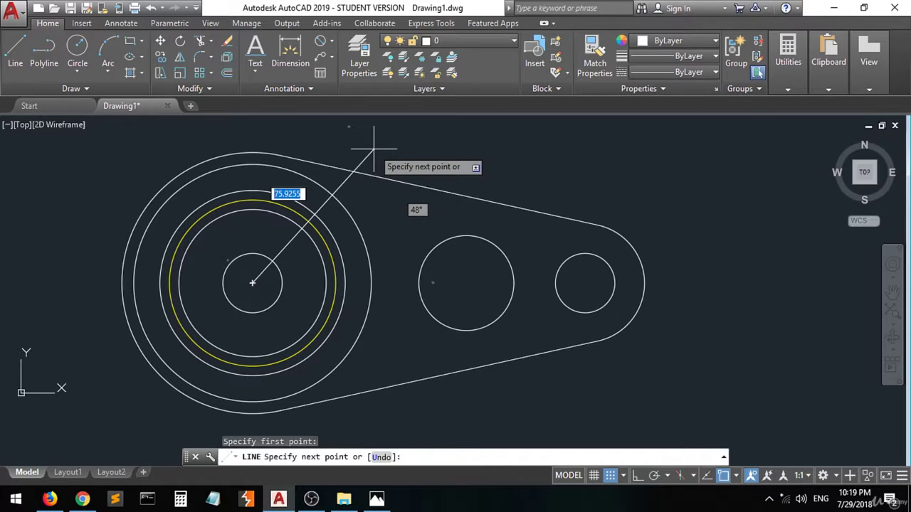
pyautogui.write('@100')
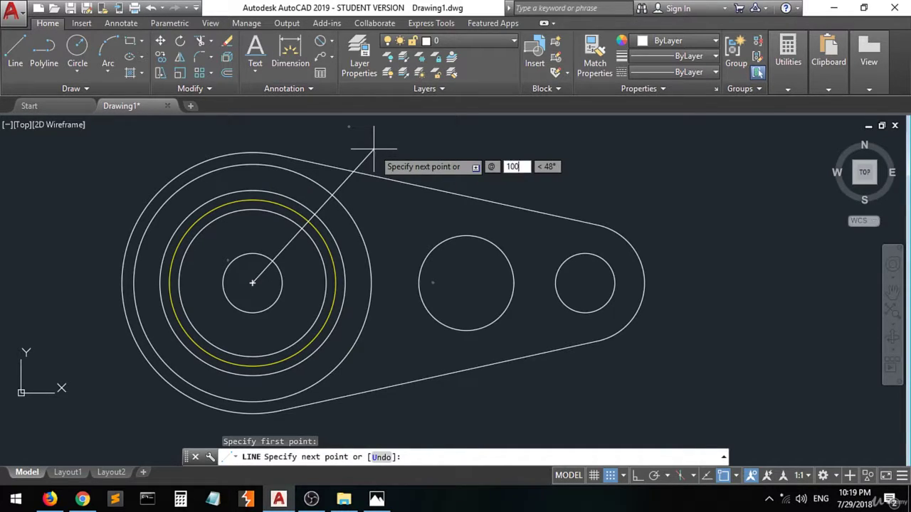
pyautogui.press('Tab')
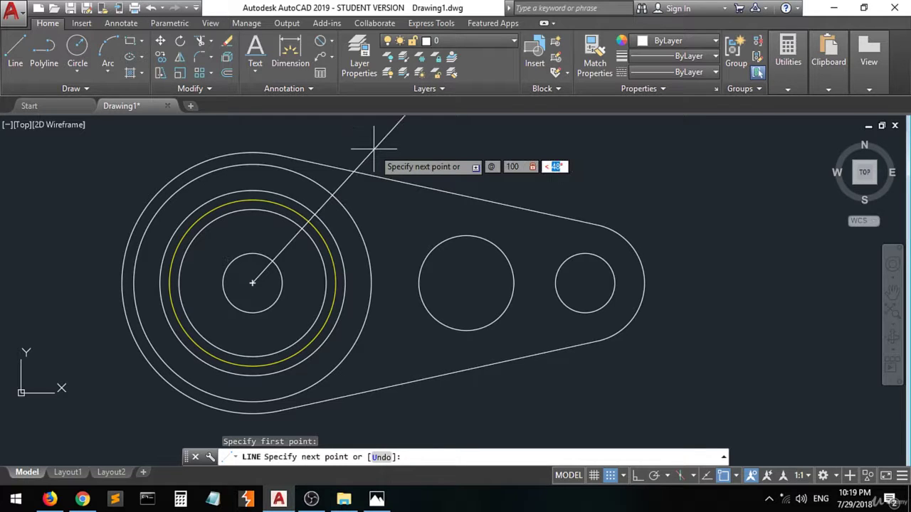
pyautogui.write('45')
pyautogui.press('Return')
pyautogui.scroll(-2, 420, 171)
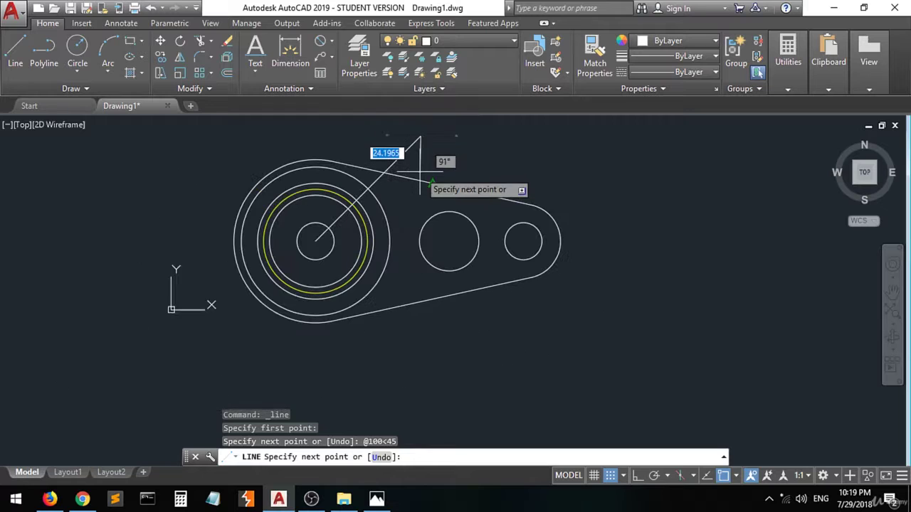
pyautogui.press('Return')
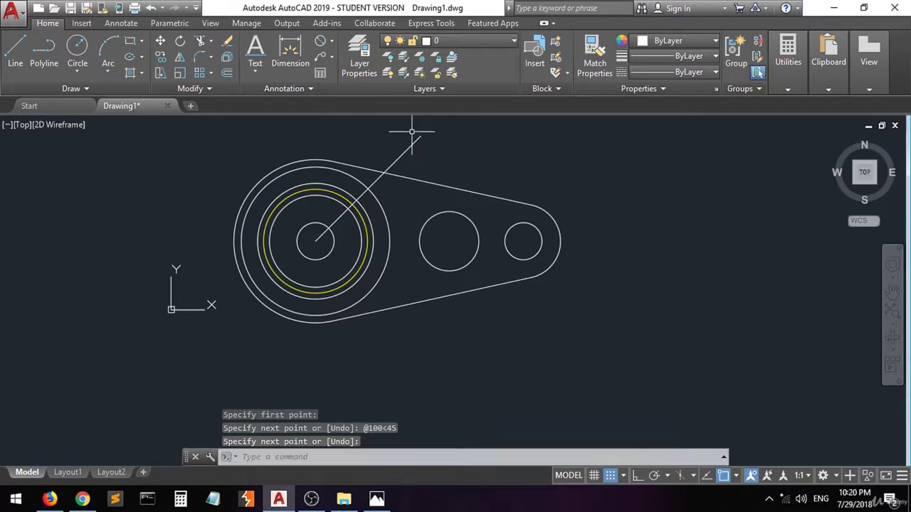
pyautogui.rightClick(407, 144)
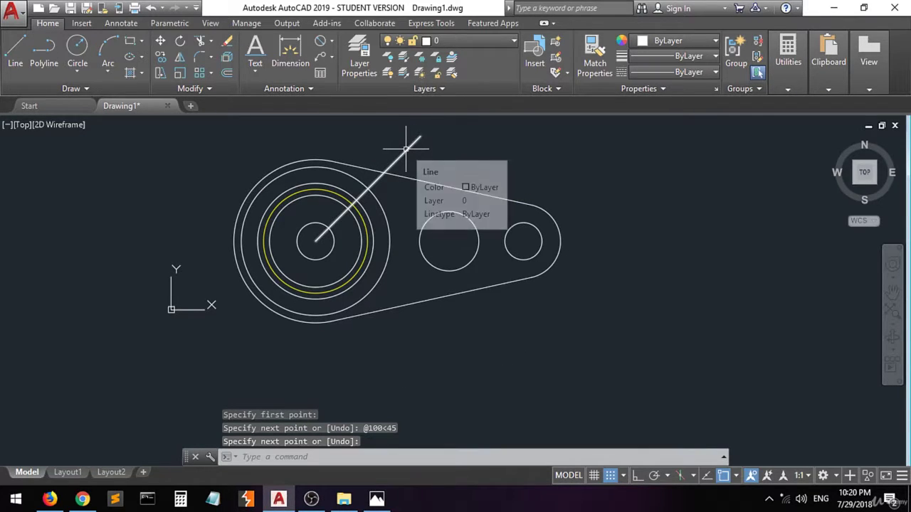
pyautogui.press('Escape')
# Step: Start a second line at the yellow circle's centre and try entering 45+90 for its relative endpoint
pyautogui.click(14, 64)
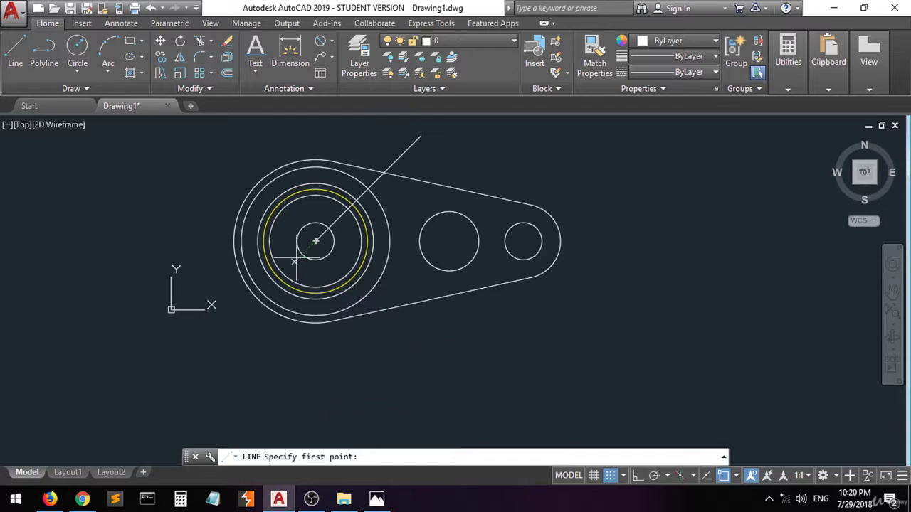
pyautogui.click(315, 242)
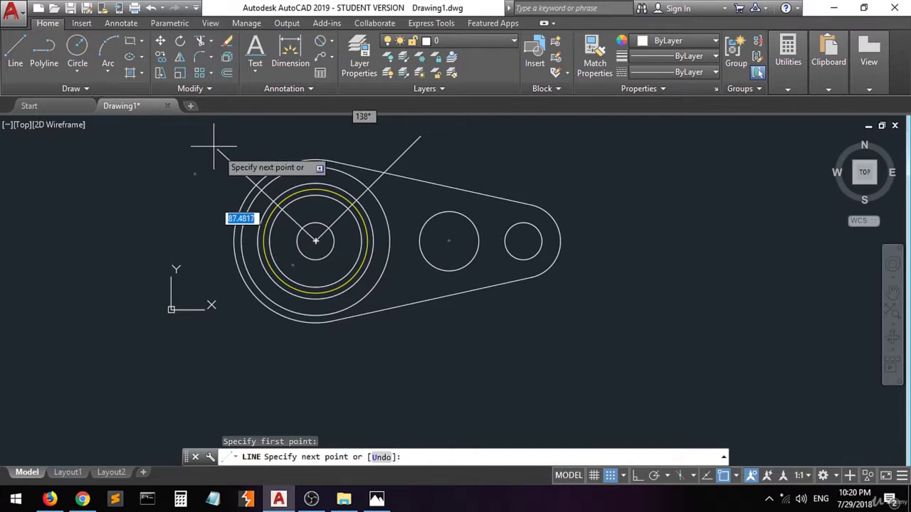
pyautogui.write('@')
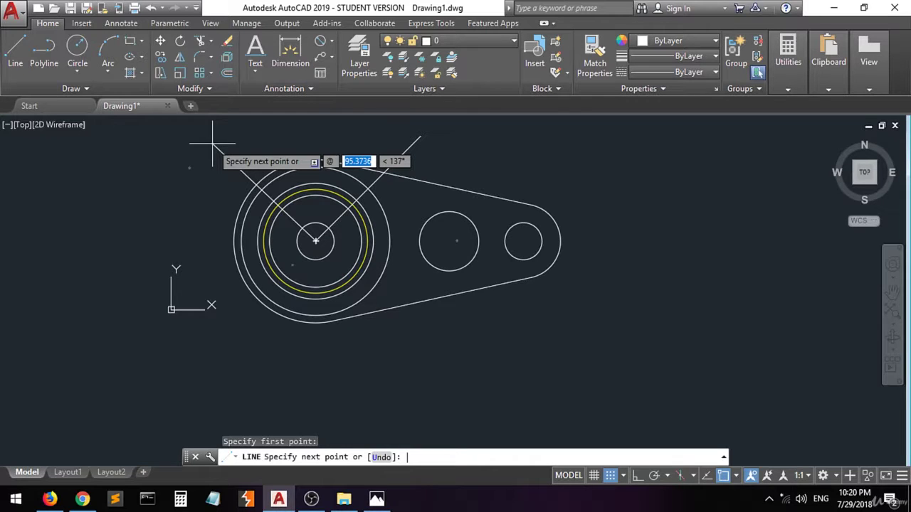
pyautogui.write('45+90')
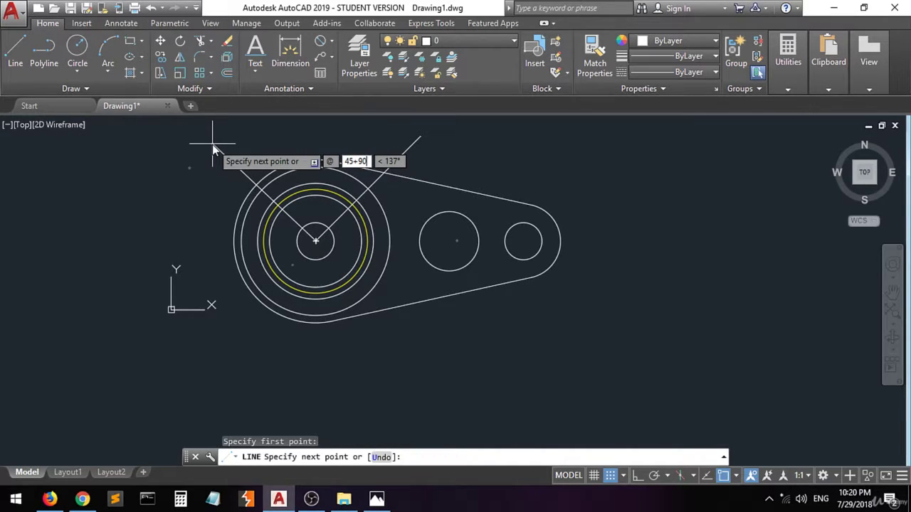
pyautogui.press('BackSpace')
pyautogui.press('BackSpace')
pyautogui.press('BackSpace')
pyautogui.press('BackSpace')
pyautogui.press('BackSpace')
pyautogui.write('<')
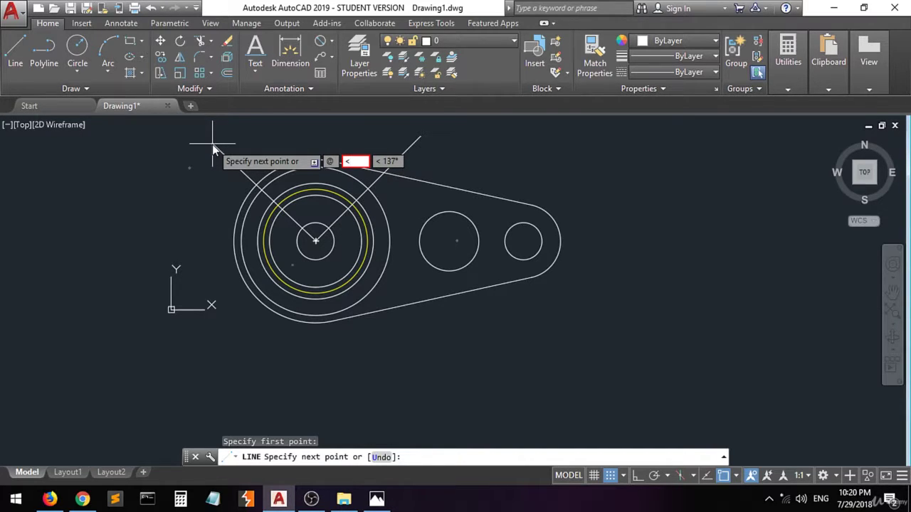
pyautogui.press('BackSpace')
# Step: Switch to Calculator, add 45 and 90, and minimize the calculator
pyautogui.click(180, 499)
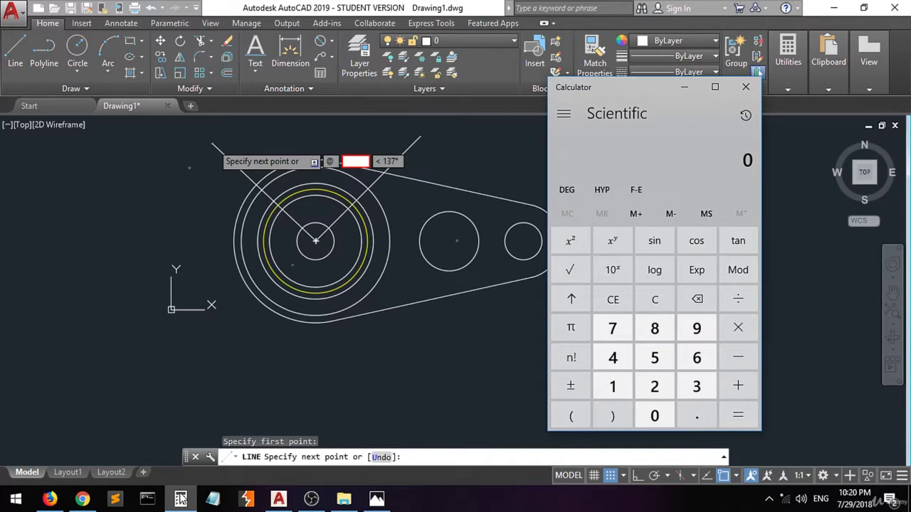
pyautogui.click(624, 362)
pyautogui.click(655, 358)
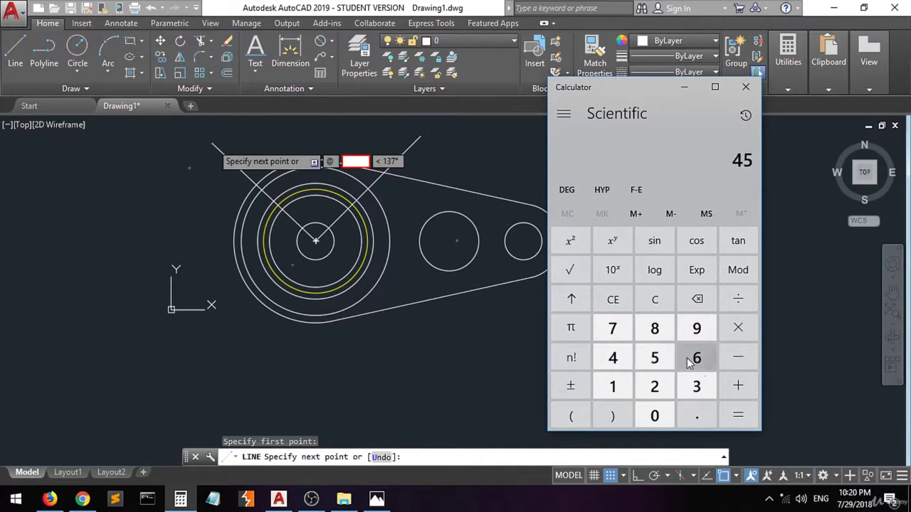
pyautogui.click(737, 387)
pyautogui.click(697, 331)
pyautogui.click(655, 419)
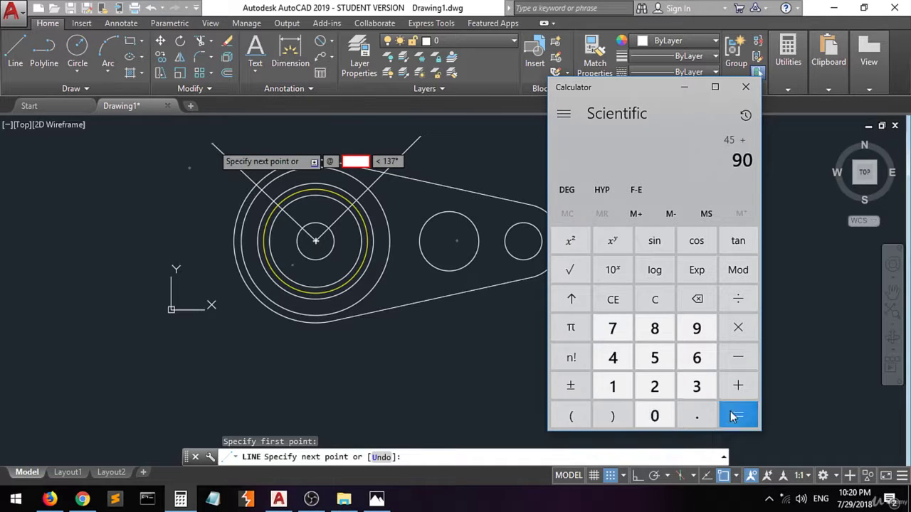
pyautogui.click(737, 415)
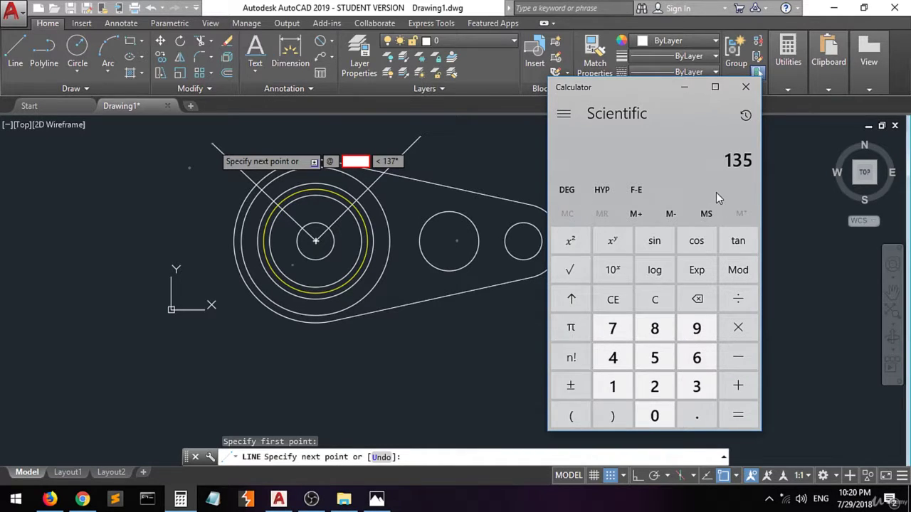
pyautogui.click(682, 87)
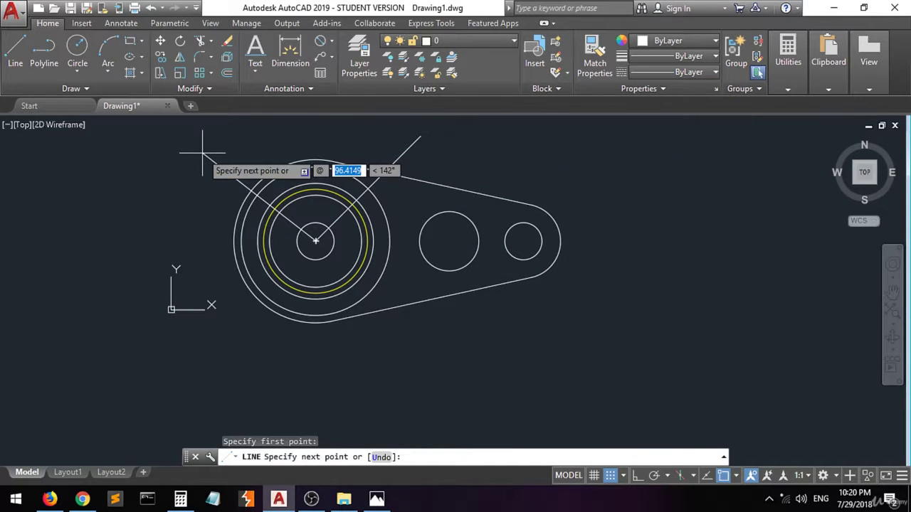
# Step: Draw the second line 135 long at 135 degrees, adding a short freehand segment at its outer end
pyautogui.write('135')
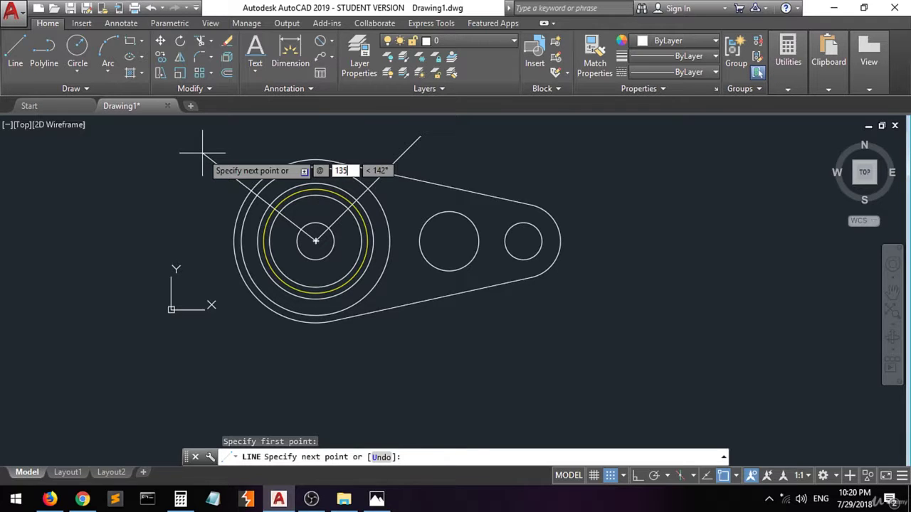
pyautogui.press('Tab')
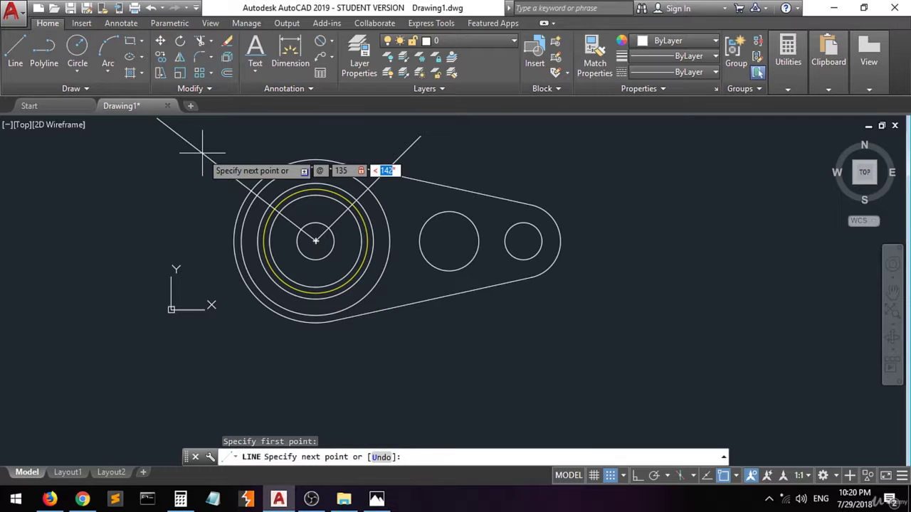
pyautogui.write('1')
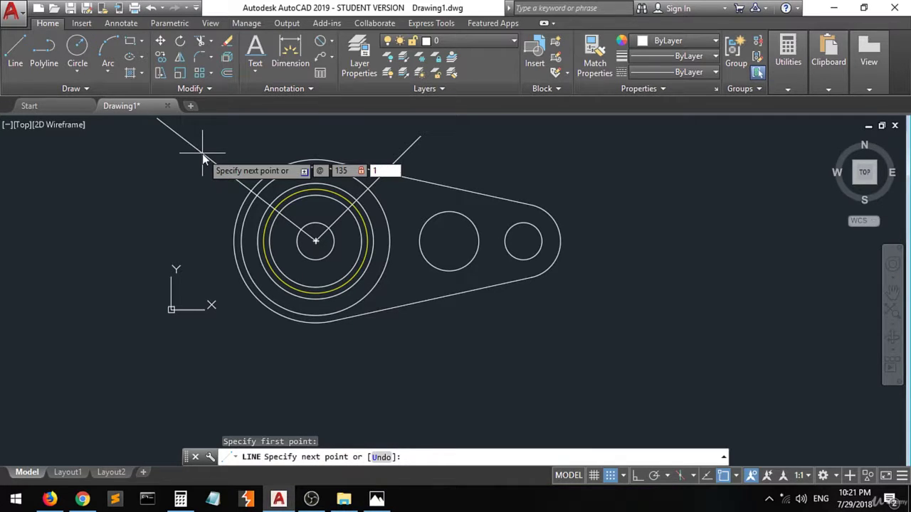
pyautogui.write('35')
pyautogui.press('Return')
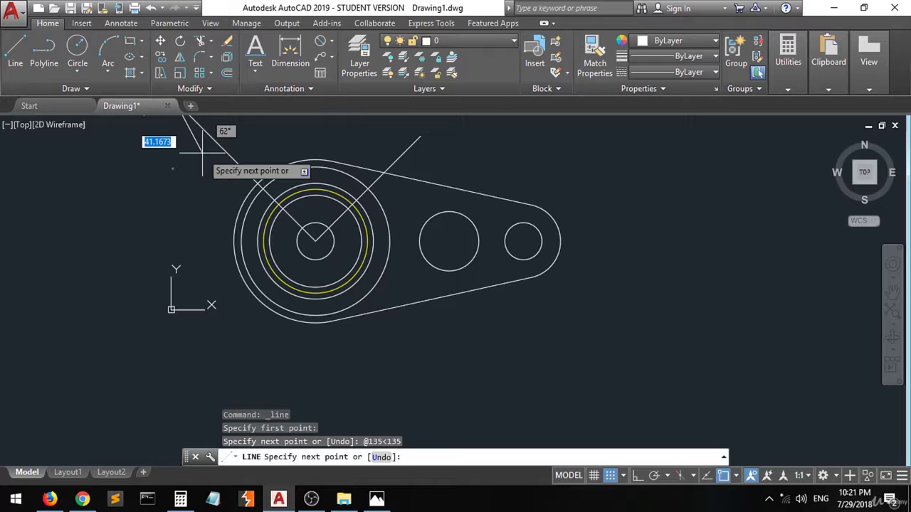
pyautogui.scroll(-4, 172, 214)
pyautogui.click(149, 167)
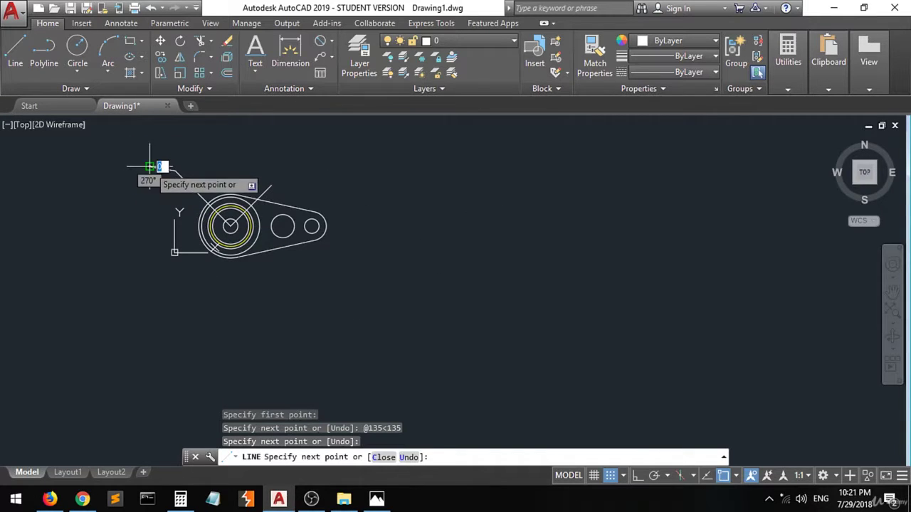
pyautogui.press('Return')
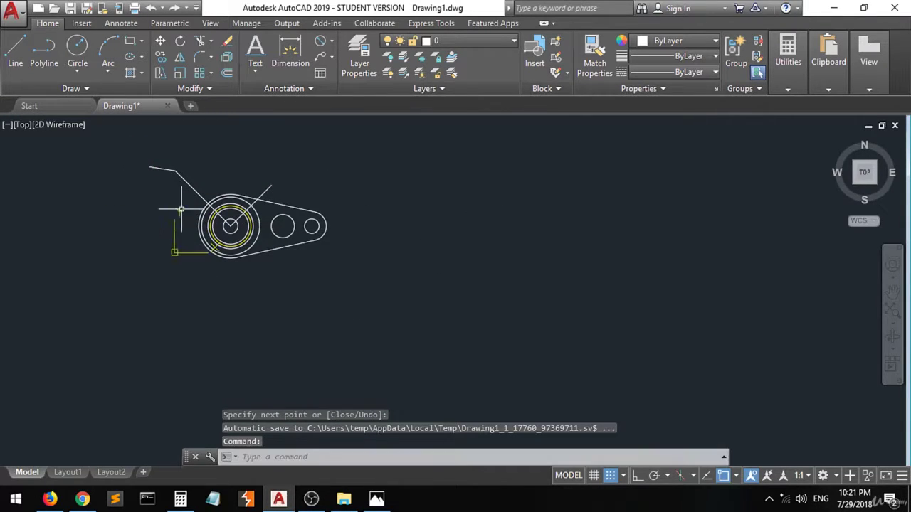
# Step: Place an angular dimension between the two slanted lines, with its arc above the large circle
pyautogui.scroll(3, 203, 174)
pyautogui.scroll(2, 259, 217)
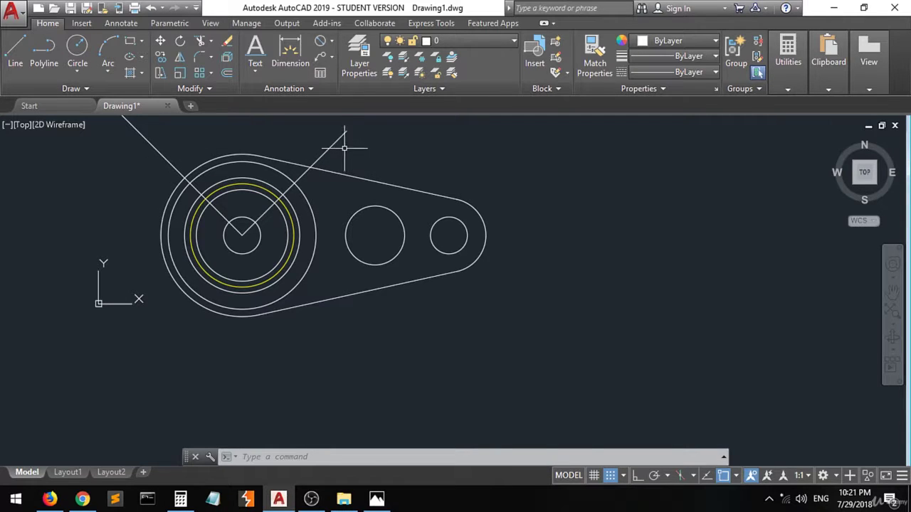
pyautogui.click(331, 43)
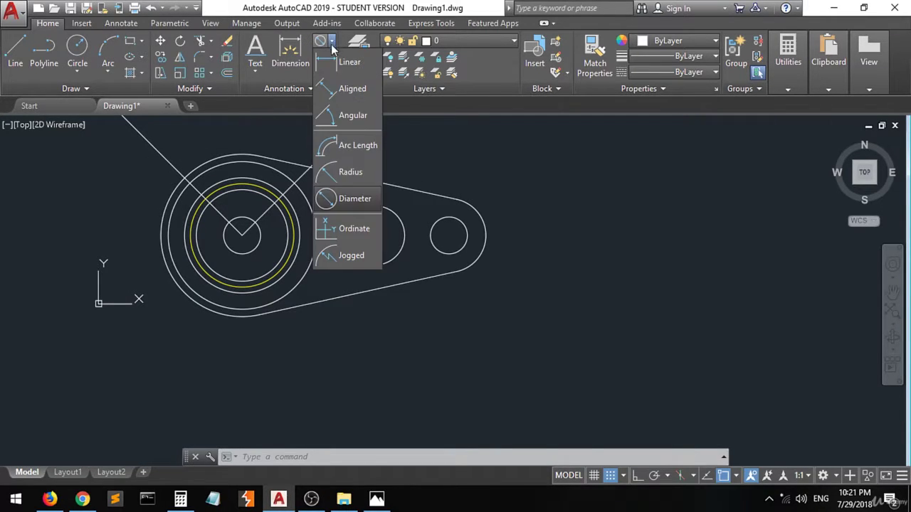
pyautogui.click(350, 116)
pyautogui.click(341, 145)
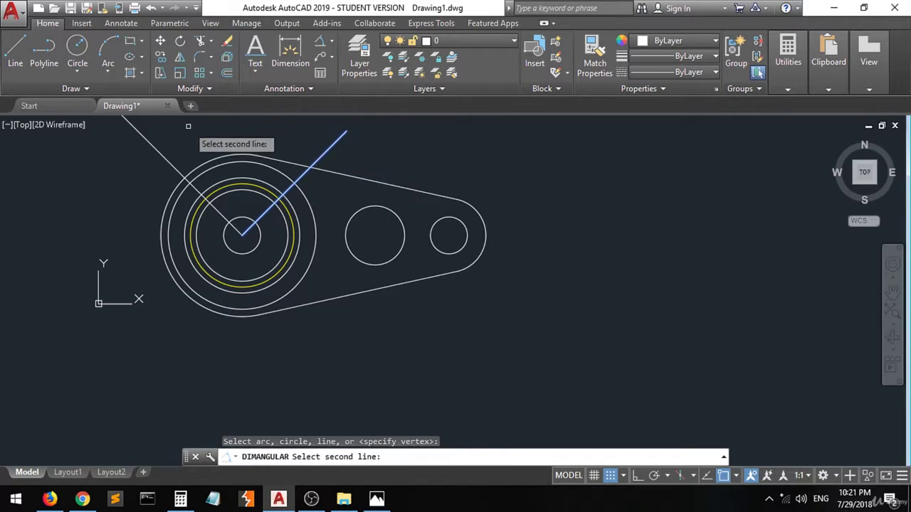
pyautogui.click(157, 146)
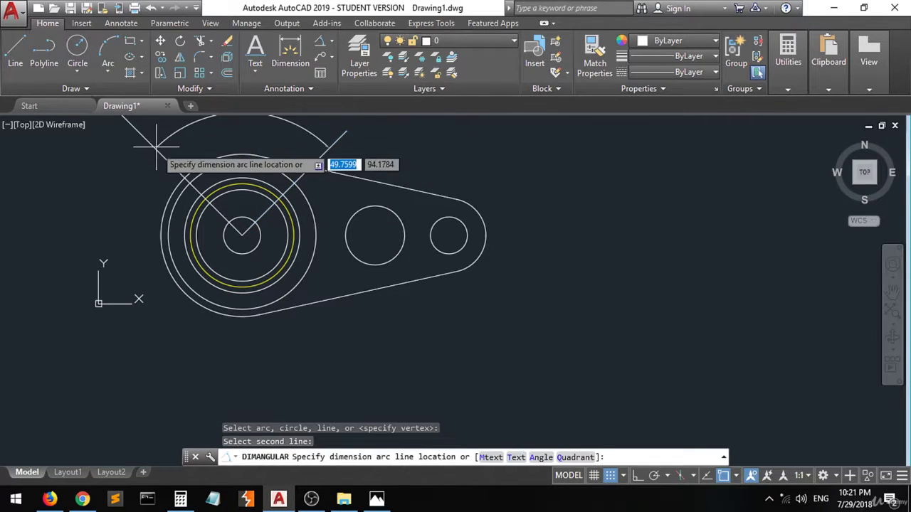
pyautogui.click(241, 138)
pyautogui.scroll(4, 242, 140)
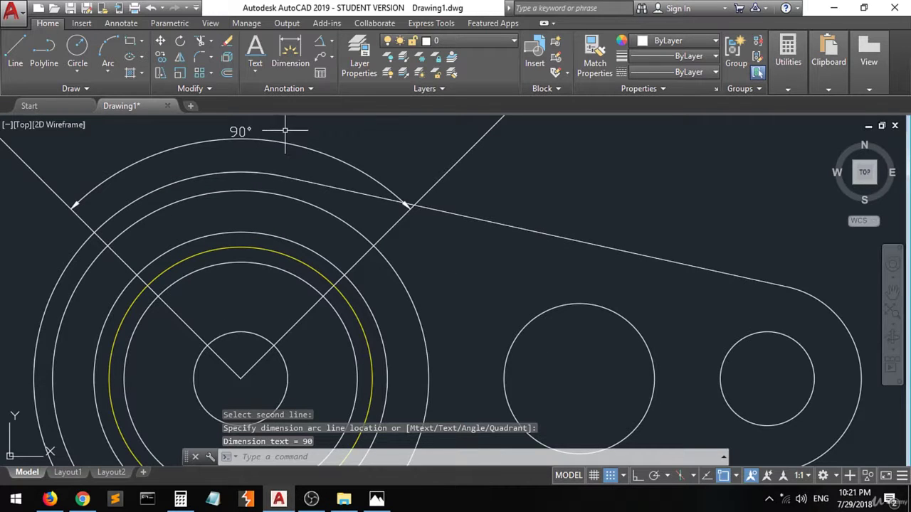
# Step: Delete the angular dimension between the two slanted lines
pyautogui.click(313, 136)
pyautogui.click(227, 151)
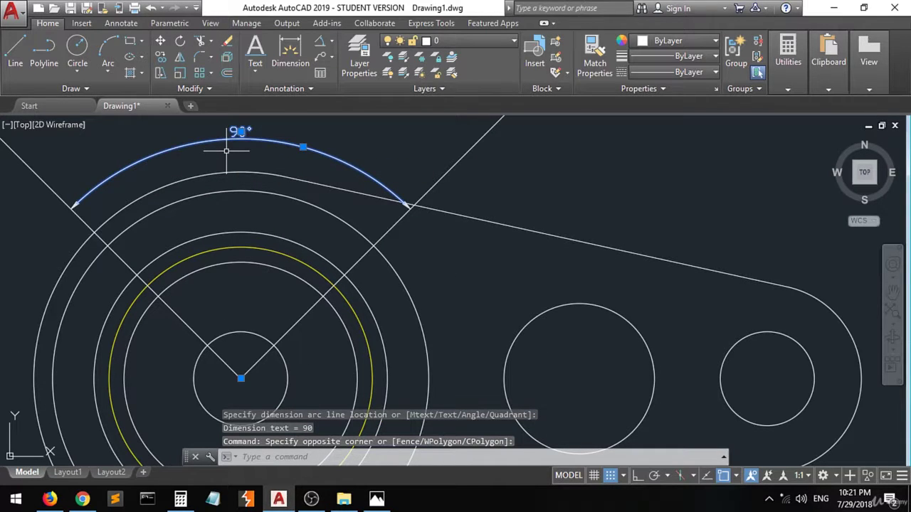
pyautogui.press('Delete')
pyautogui.scroll(-4, 225, 149)
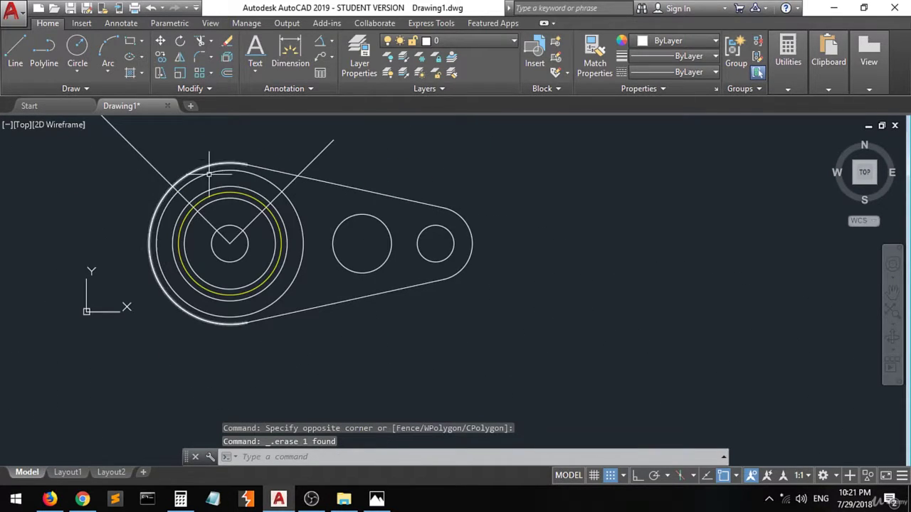
pyautogui.scroll(2, 235, 239)
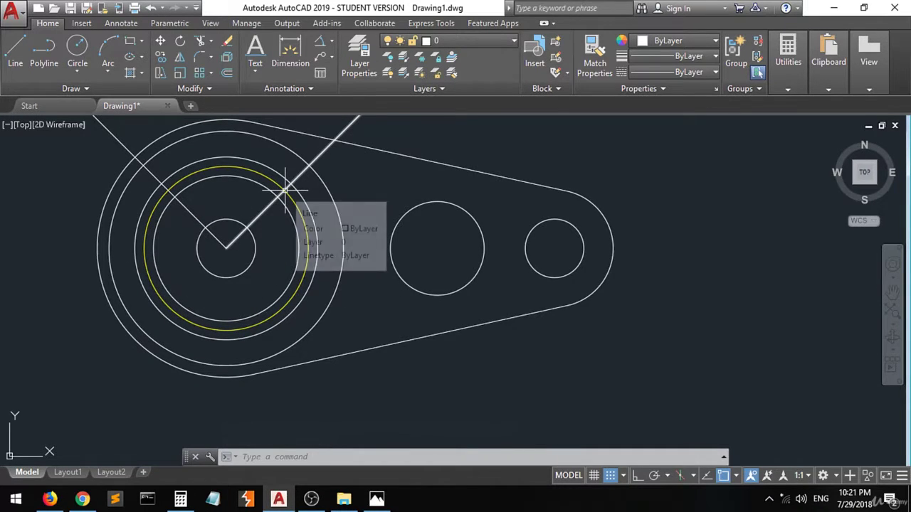
pyautogui.scroll(2, 285, 191)
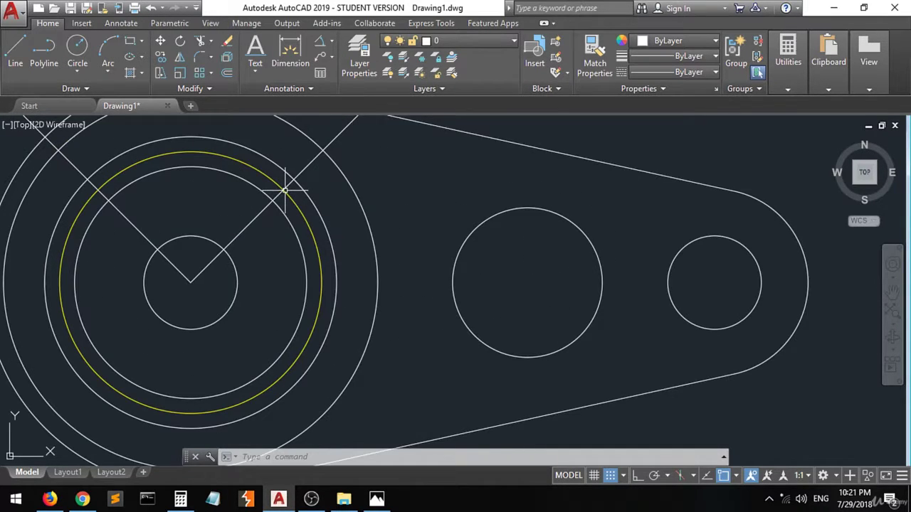
# Step: Check the slot end in the reference picture and draw a 16-diameter circle where the 45-degree line crosses the yellow circle
pyautogui.click(77, 52)
pyautogui.click(376, 499)
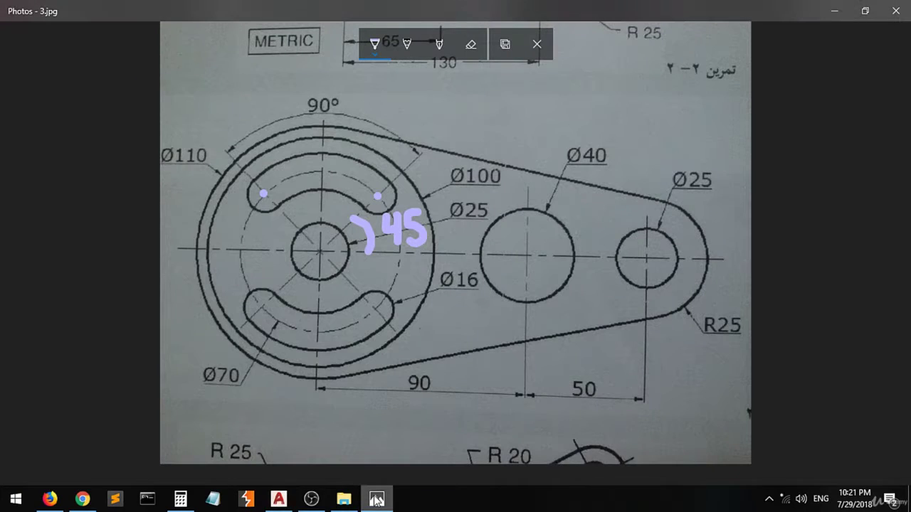
pyautogui.click(377, 194)
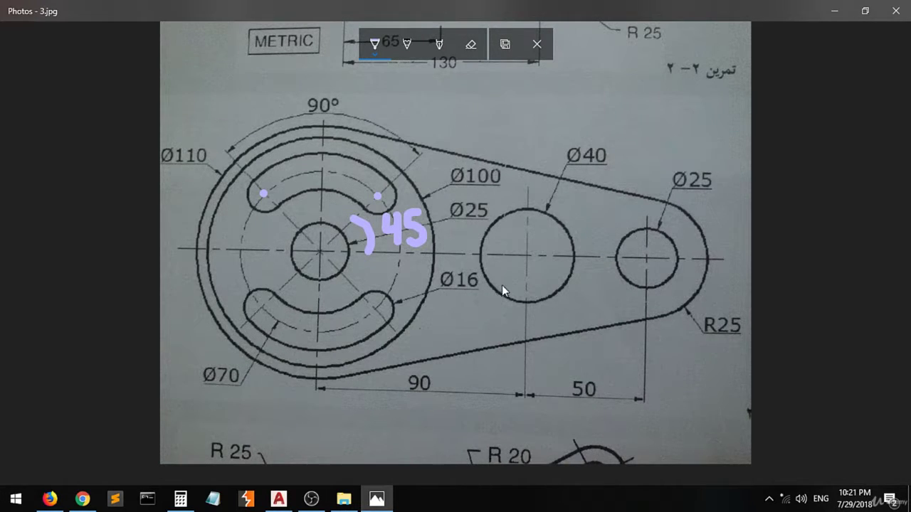
pyautogui.click(279, 499)
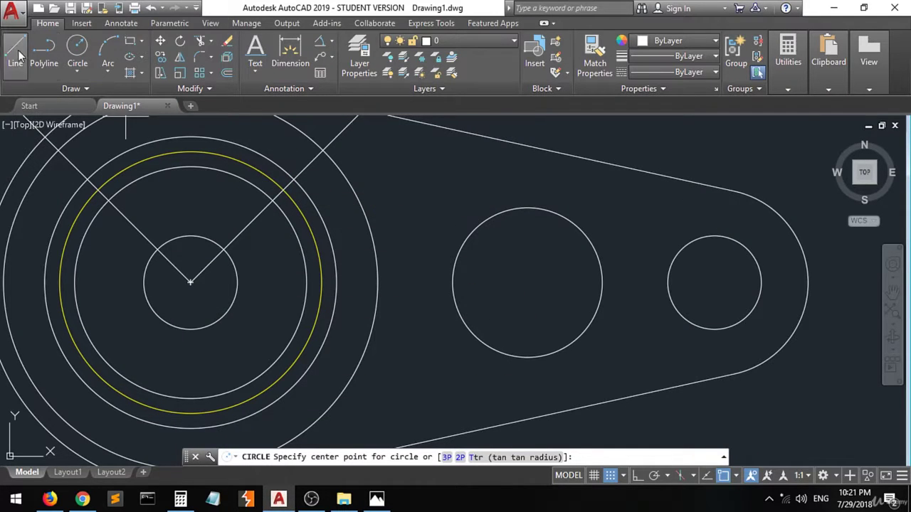
pyautogui.click(77, 54)
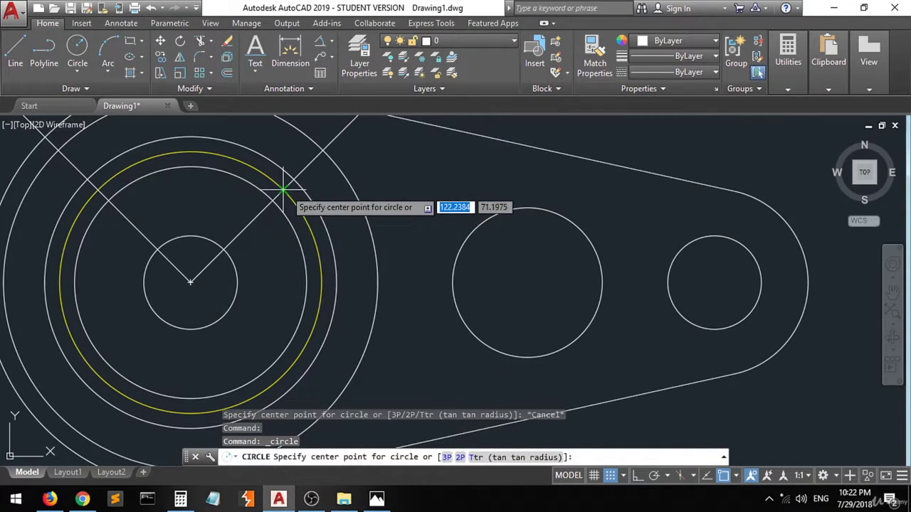
pyautogui.click(283, 189)
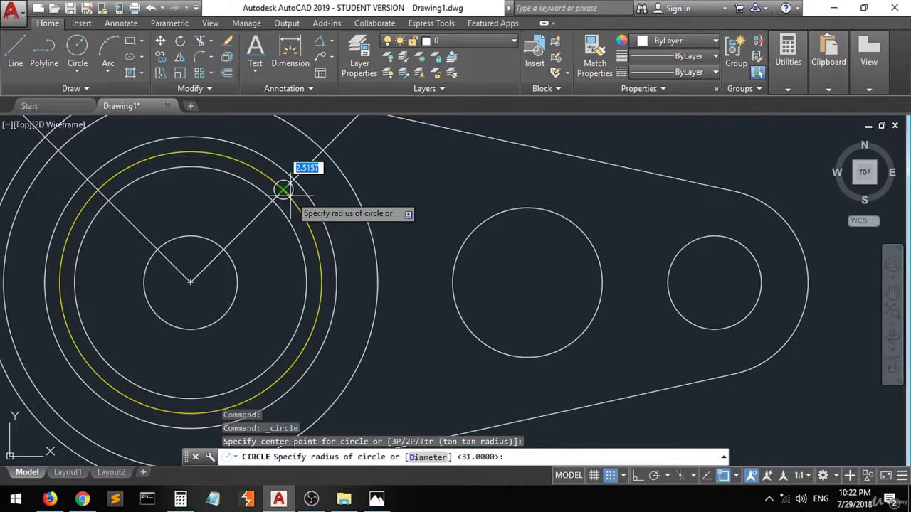
pyautogui.write('d')
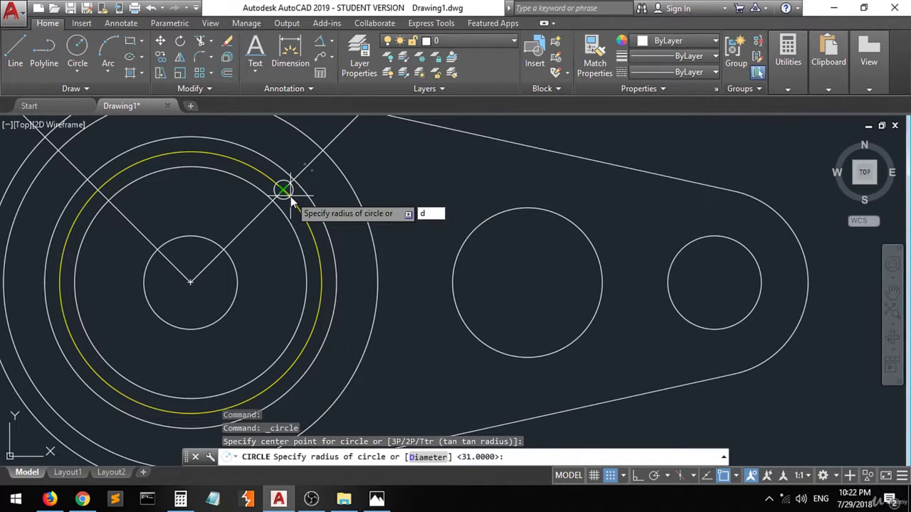
pyautogui.press('Return')
pyautogui.write('16')
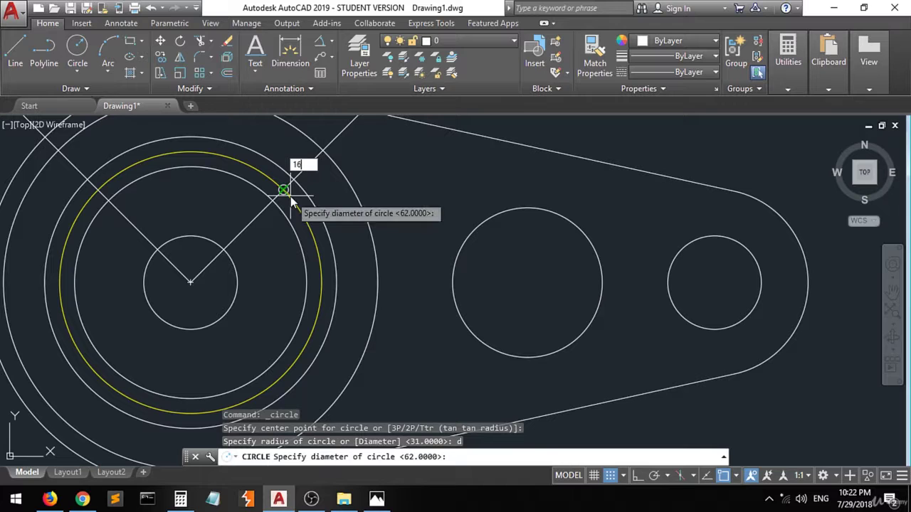
pyautogui.press('Return')
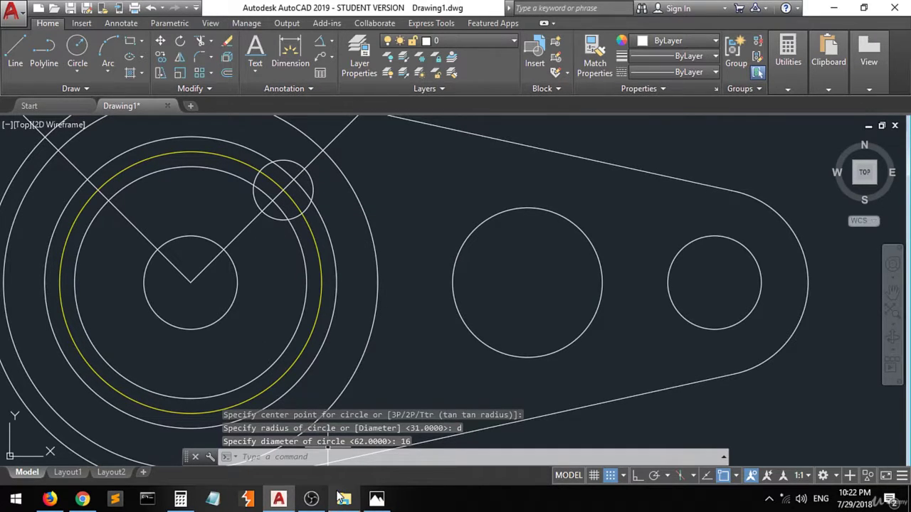
# Step: Check the reference picture again and measure the gap between the two white circles flanking the yellow circle with a linear dimension
pyautogui.moveTo(342, 498)
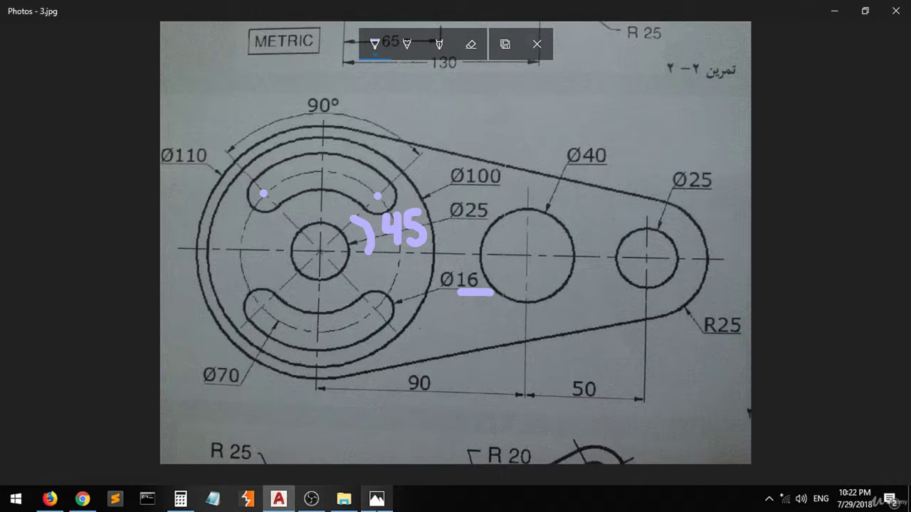
pyautogui.click(376, 498)
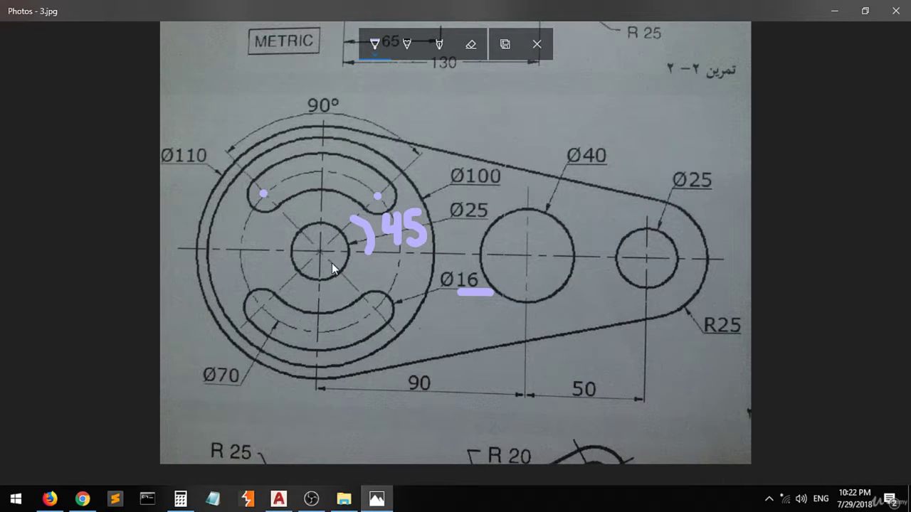
pyautogui.click(377, 498)
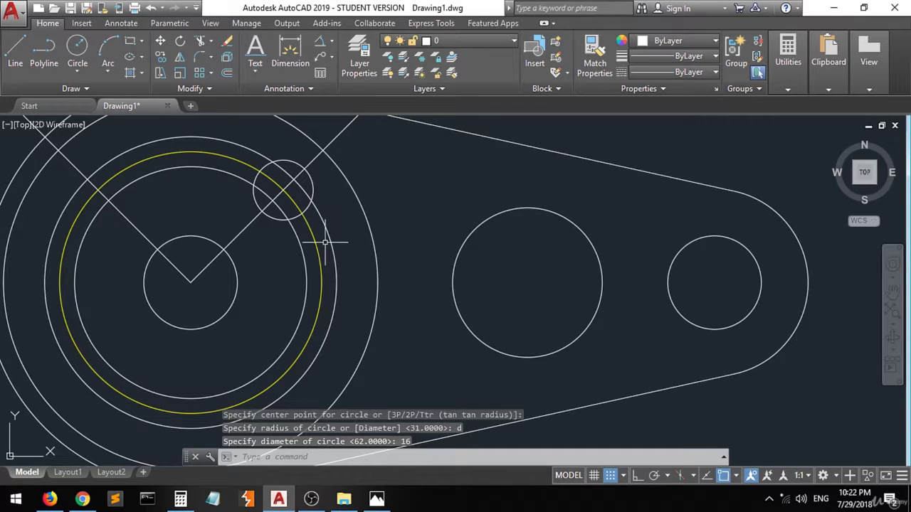
pyautogui.click(331, 42)
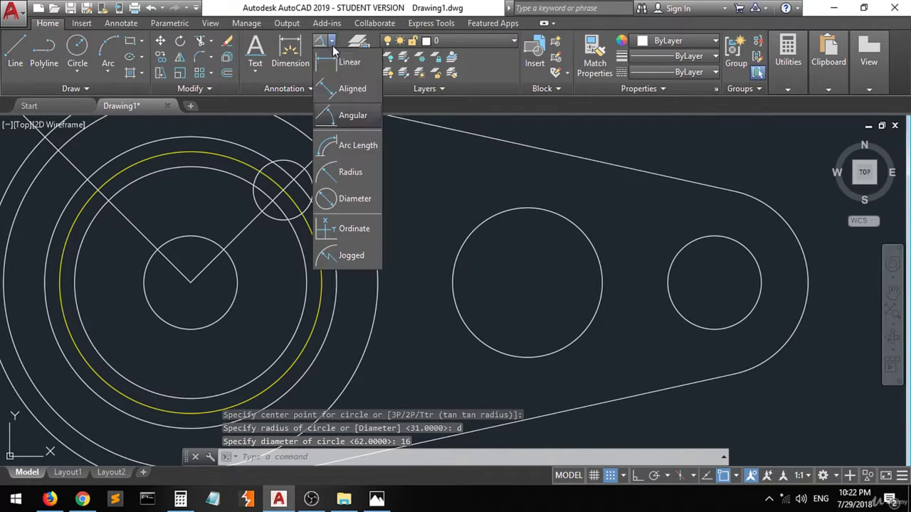
pyautogui.click(340, 64)
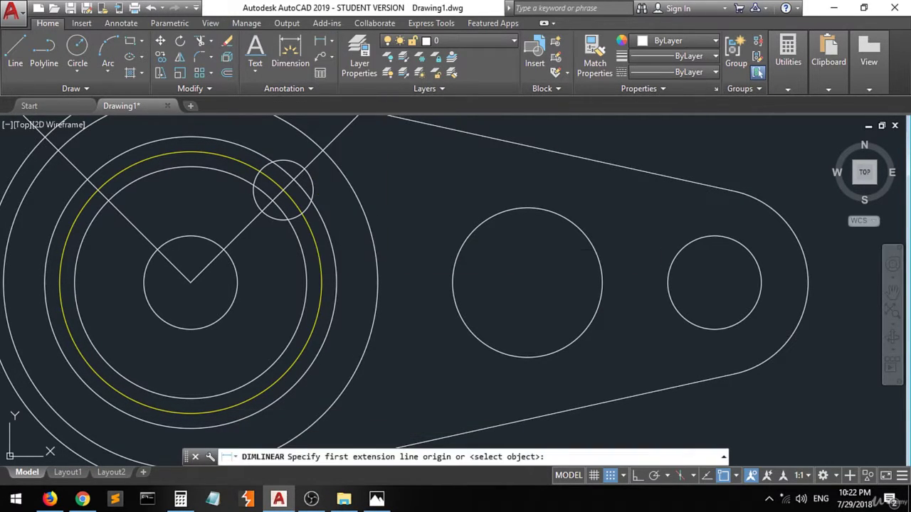
pyautogui.click(322, 283)
pyautogui.click(333, 284)
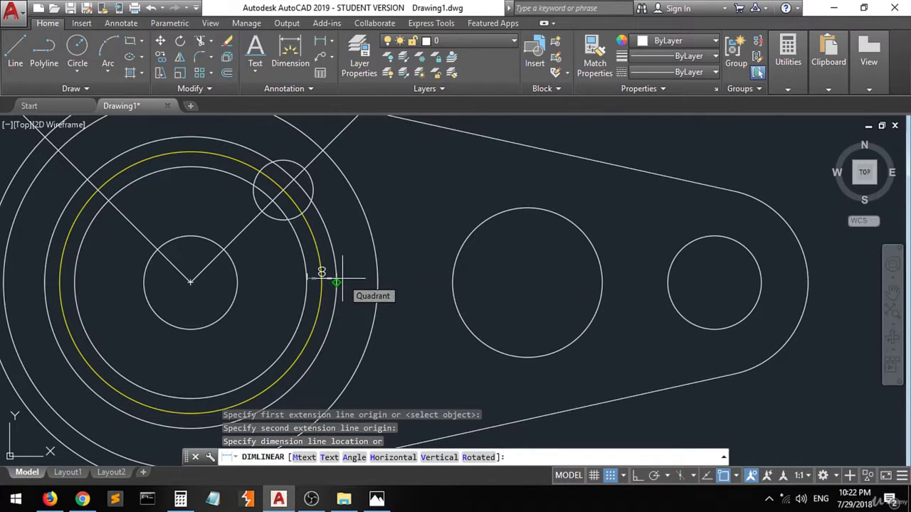
pyautogui.press('Escape')
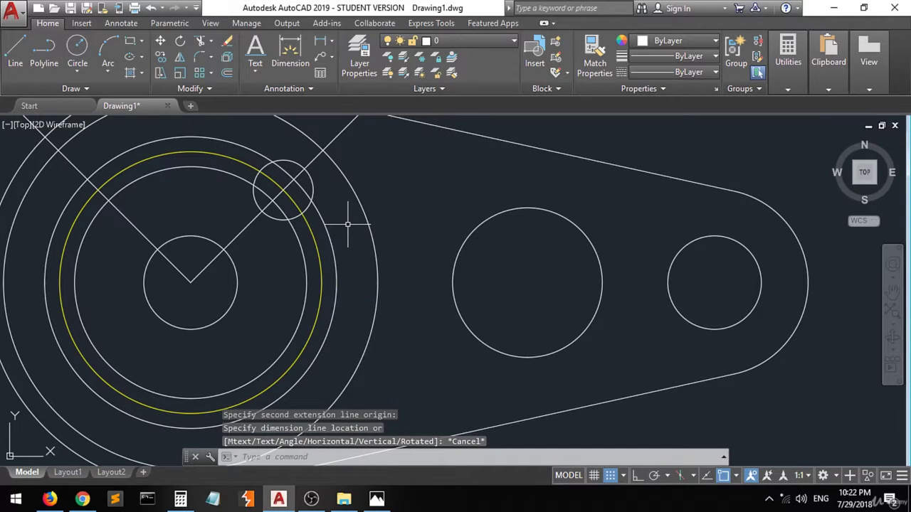
# Step: Delete the two white circles flanking the yellow circle and the short stray segment at the outer end of the 135-degree line
pyautogui.click(320, 261)
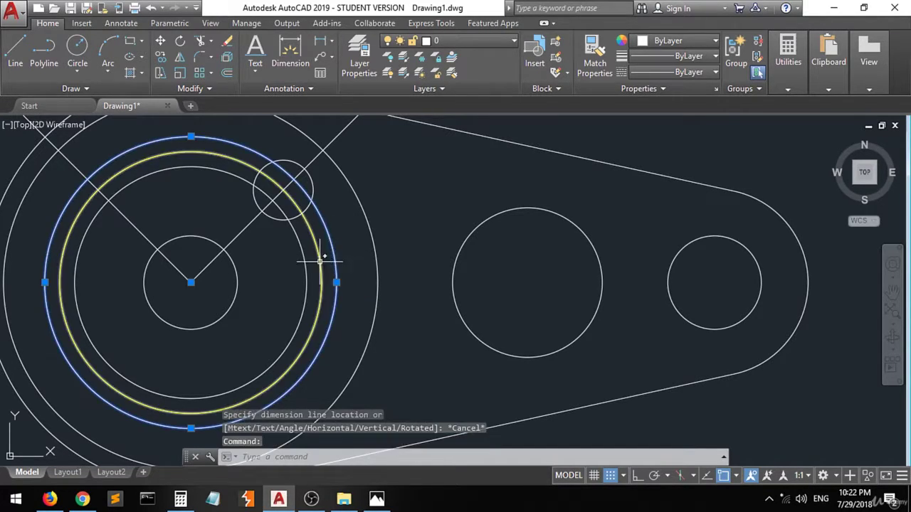
pyautogui.click(306, 264)
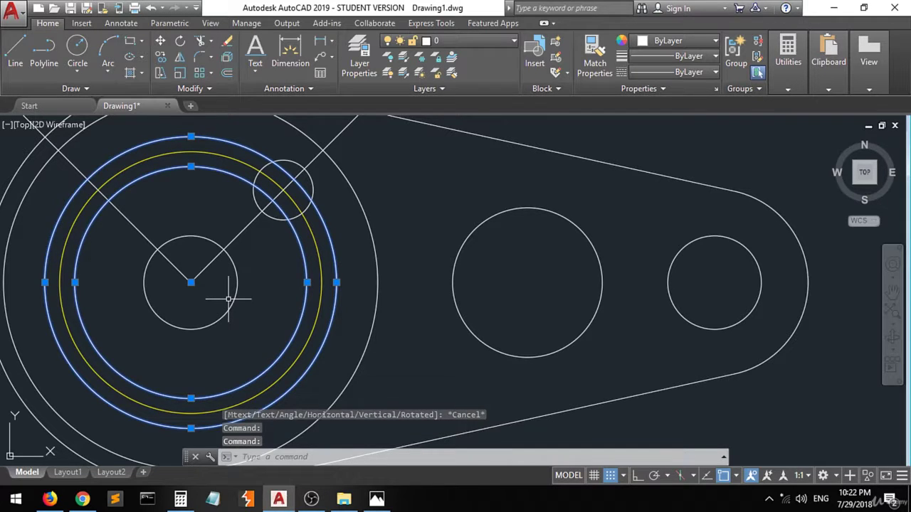
pyautogui.press('Delete')
pyautogui.scroll(-5, 229, 299)
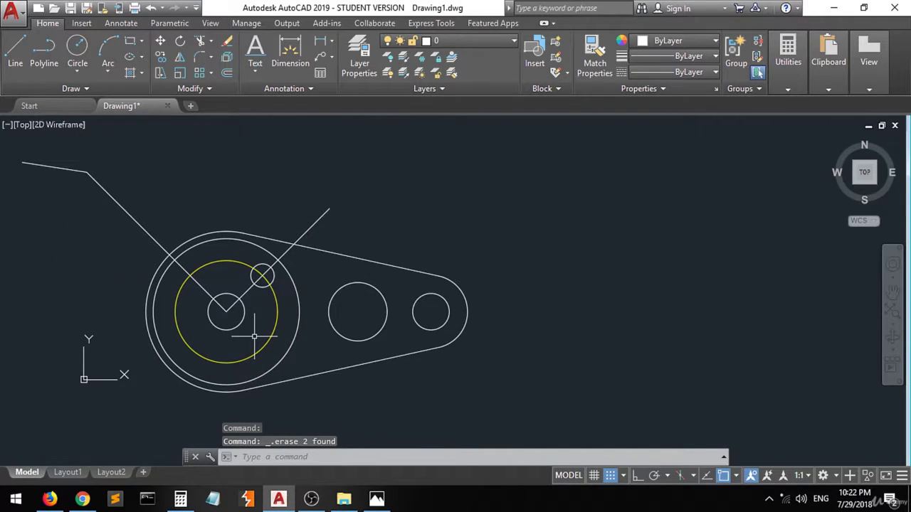
pyautogui.click(69, 167)
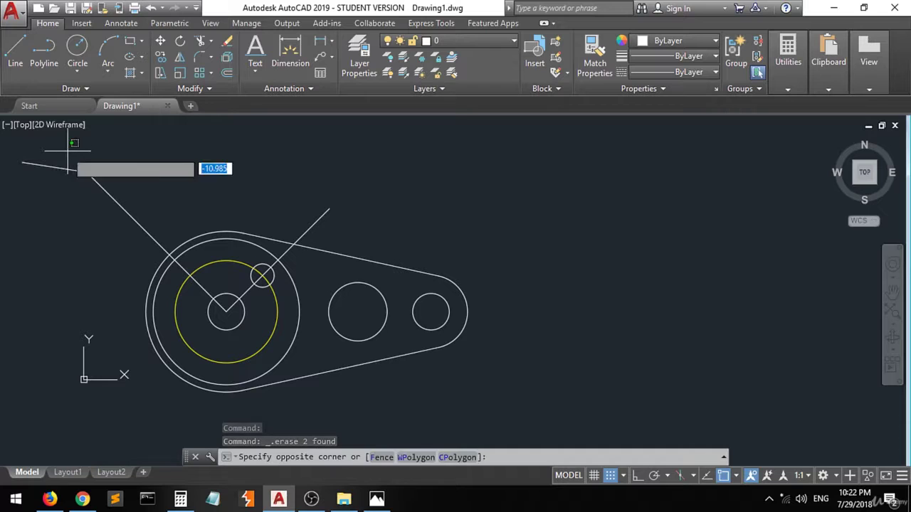
pyautogui.press('Delete')
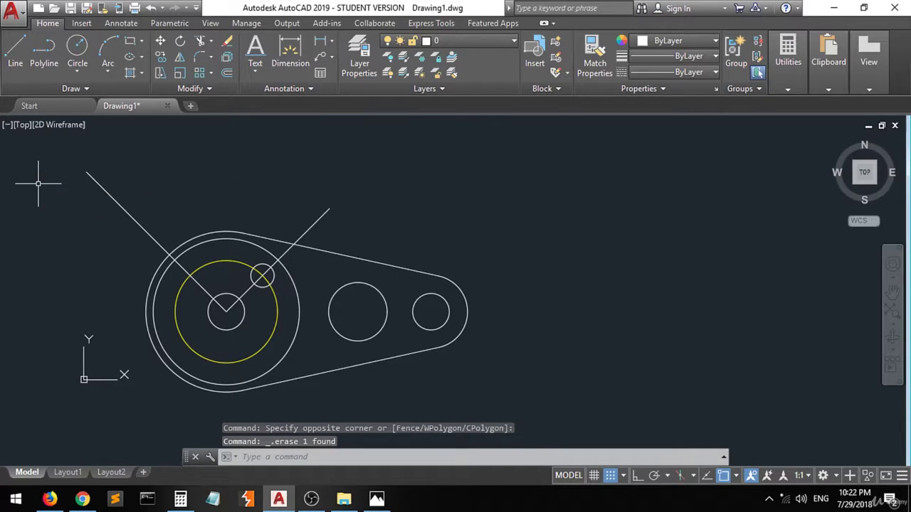
# Step: Draw a second 16-diameter circle centred where the 135-degree line crosses the yellow circle
pyautogui.scroll(2, 237, 292)
pyautogui.click(77, 50)
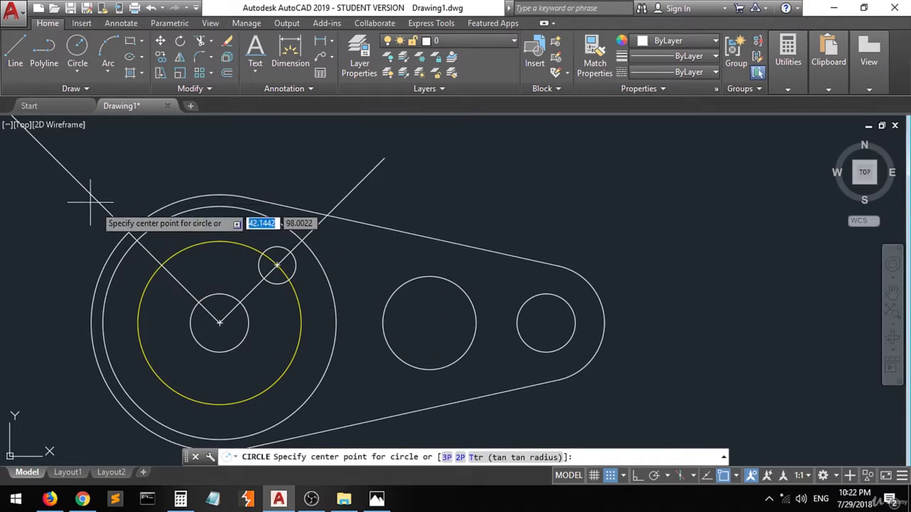
pyautogui.click(160, 265)
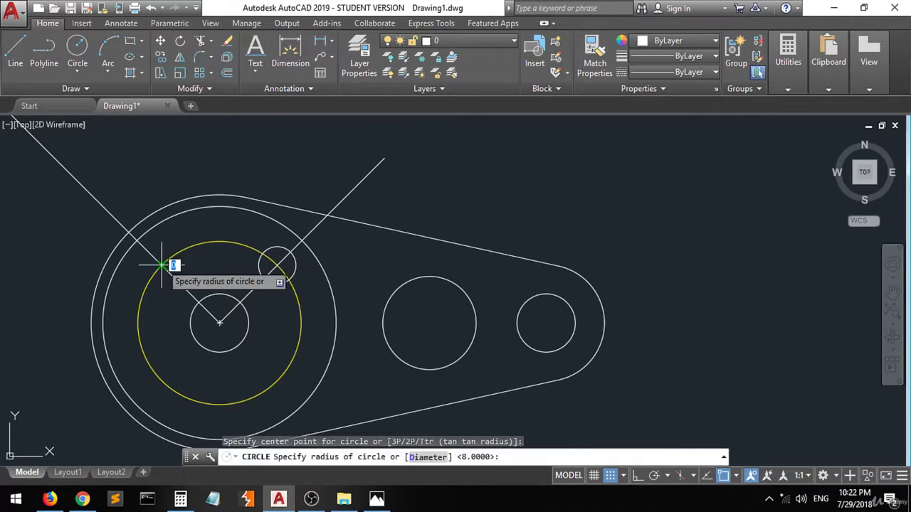
pyautogui.write('d')
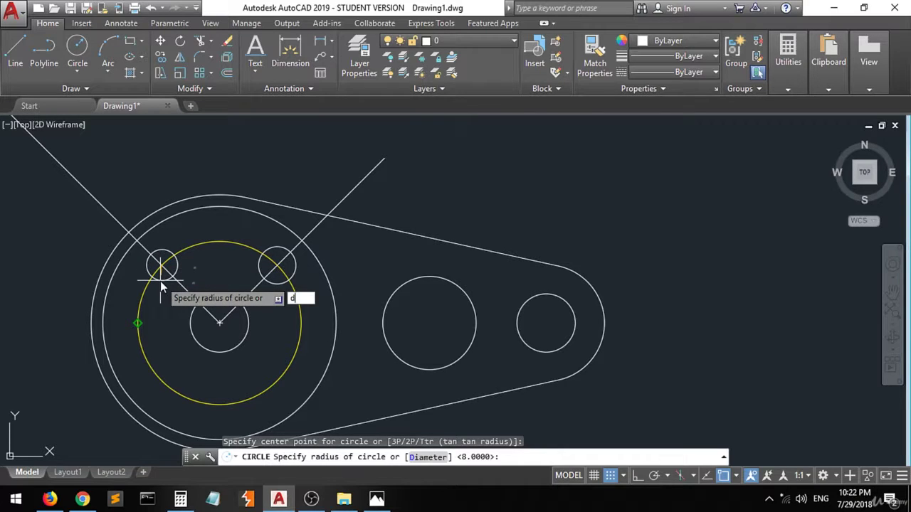
pyautogui.press('Return')
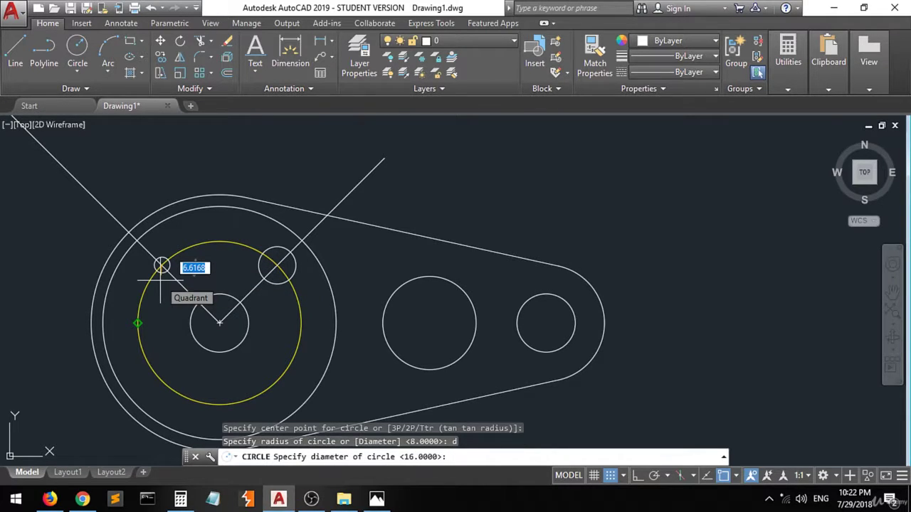
pyautogui.write('16')
pyautogui.press('Return')
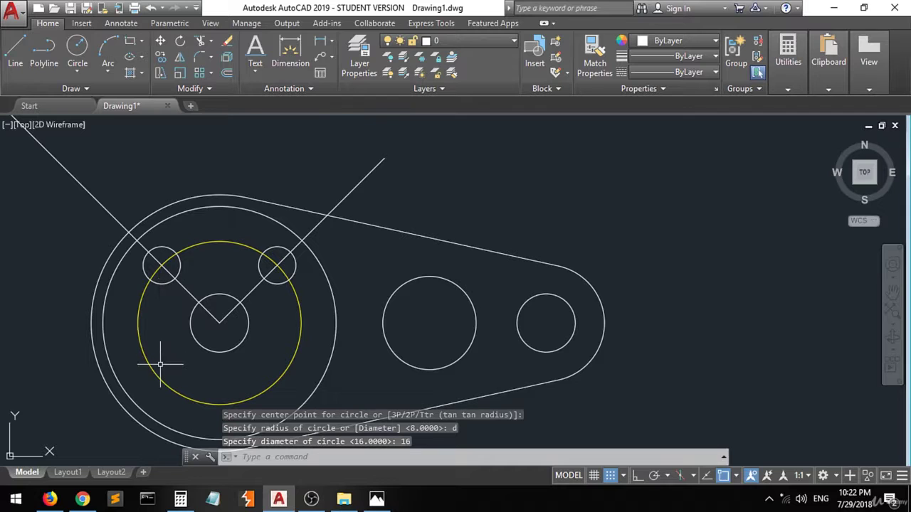
# Step: Delete the two slanted construction lines that start at the centre of the large circle
pyautogui.click(317, 221)
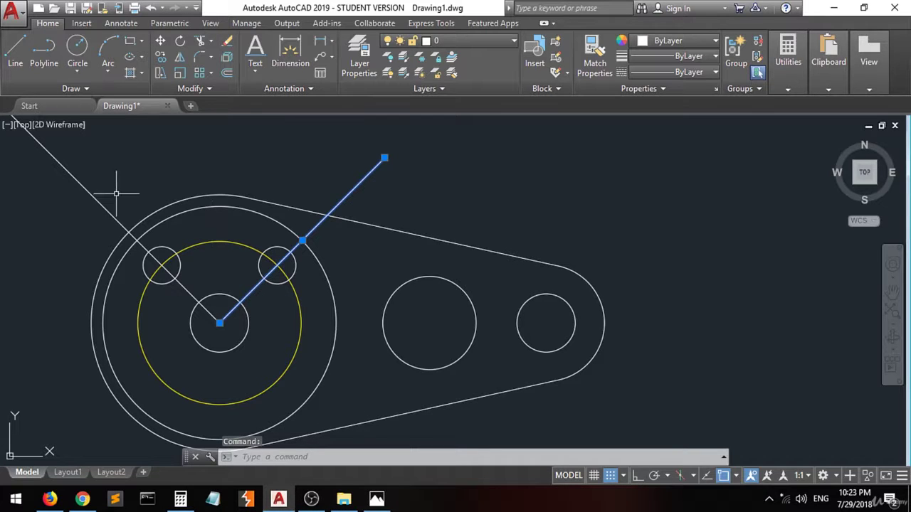
pyautogui.click(84, 187)
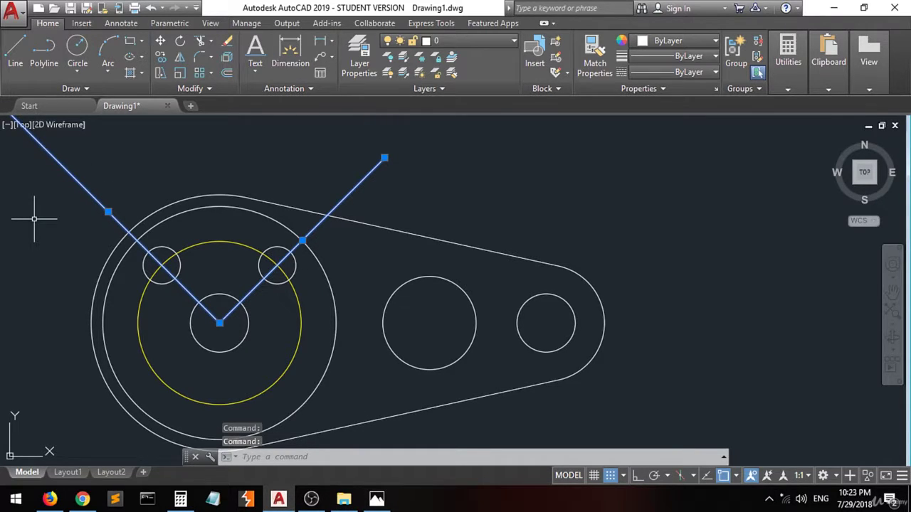
pyautogui.press('Delete')
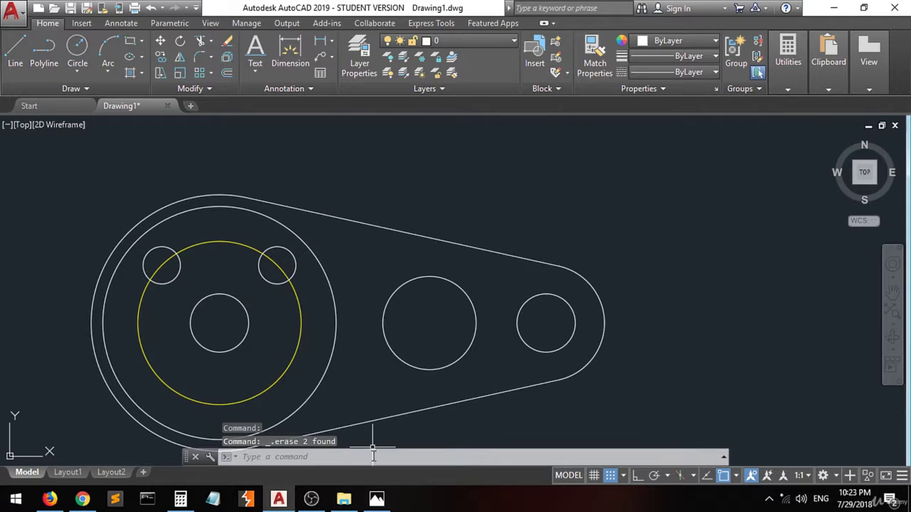
# Step: Check the slots in the reference picture, begin an arc, and switch the object snaps from Quadrant to Tangent
pyautogui.click(376, 499)
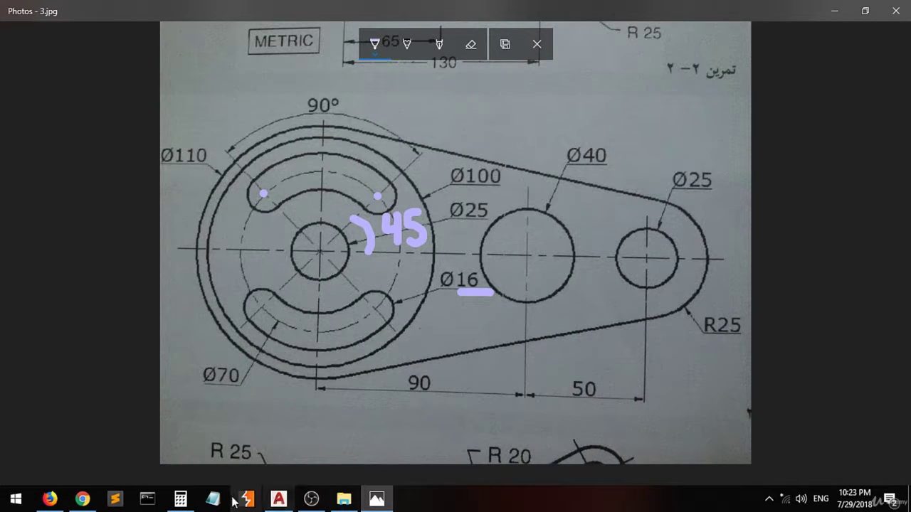
pyautogui.click(279, 500)
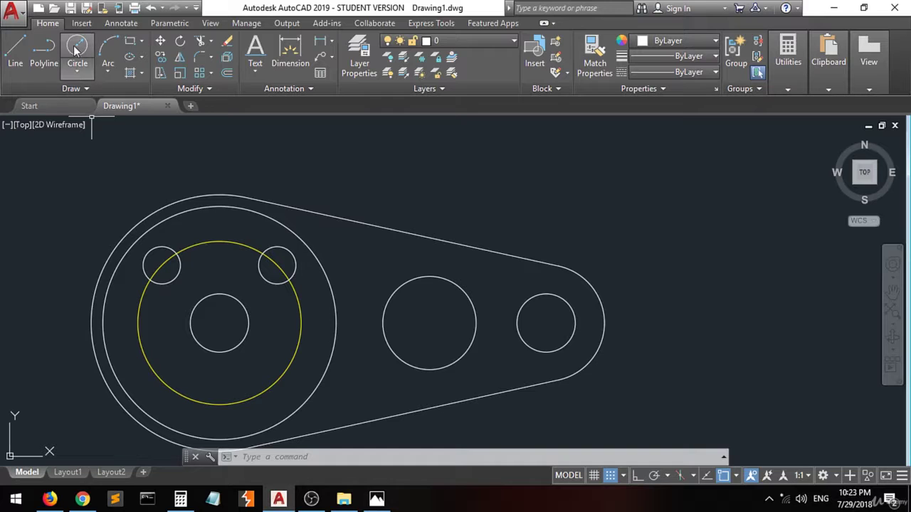
pyautogui.click(106, 74)
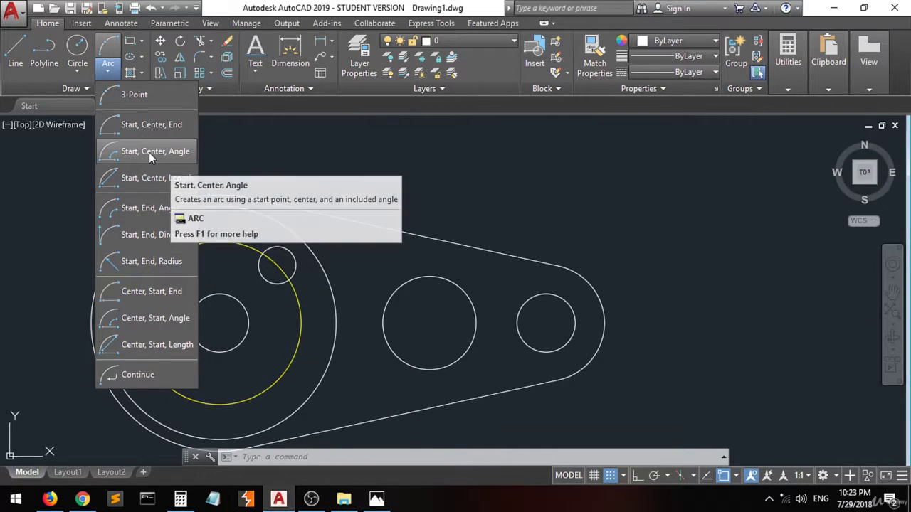
pyautogui.click(146, 152)
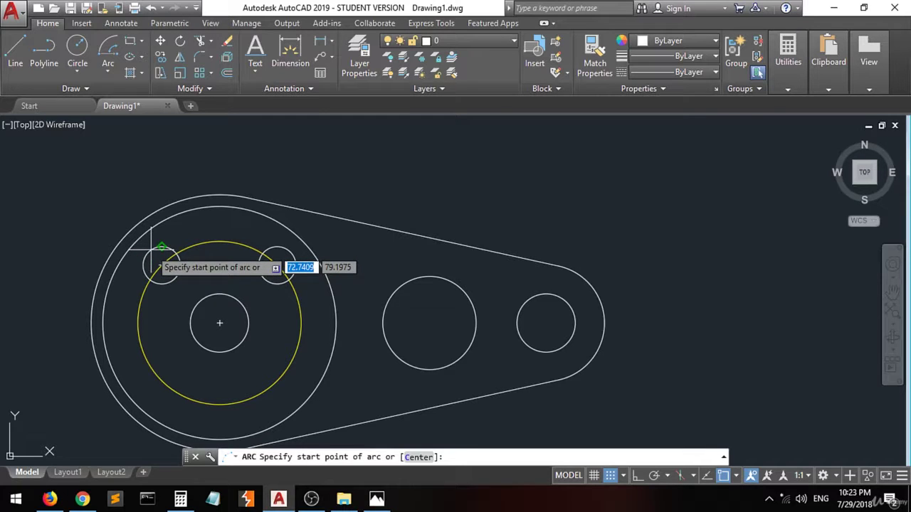
pyautogui.click(736, 477)
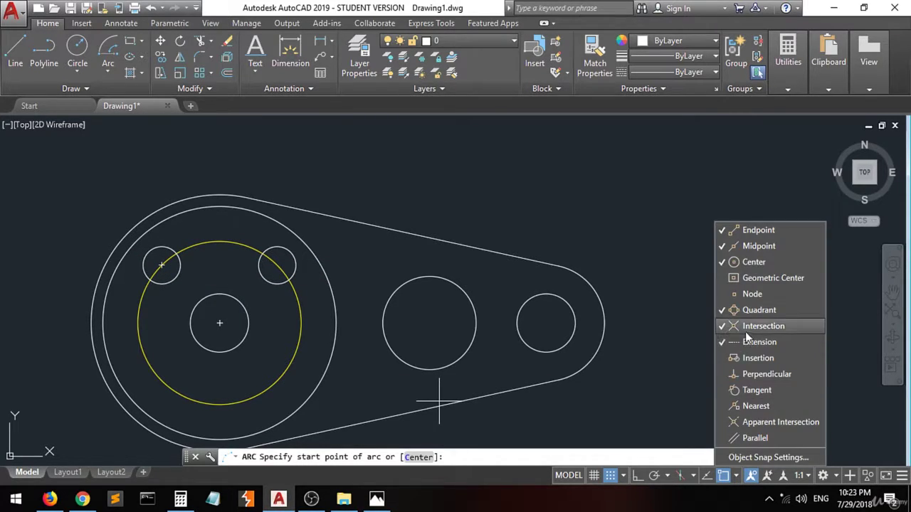
pyautogui.click(756, 311)
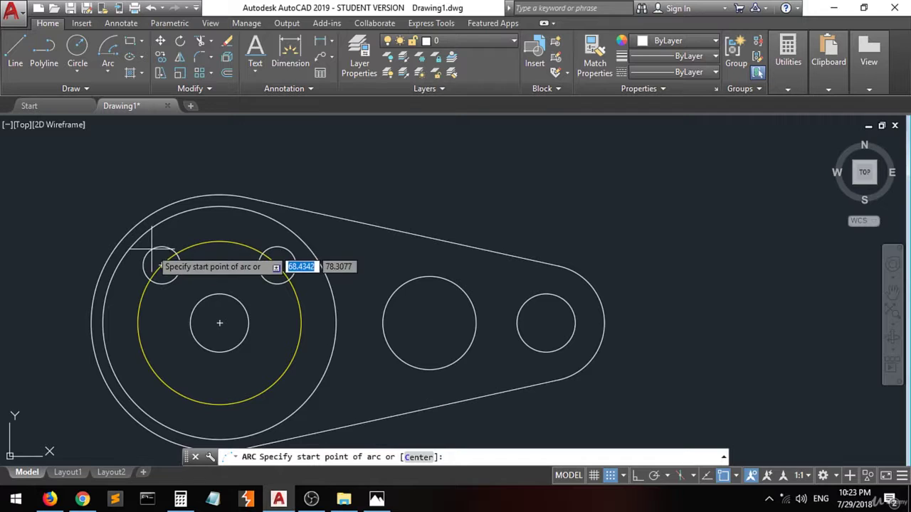
pyautogui.scroll(4, 151, 251)
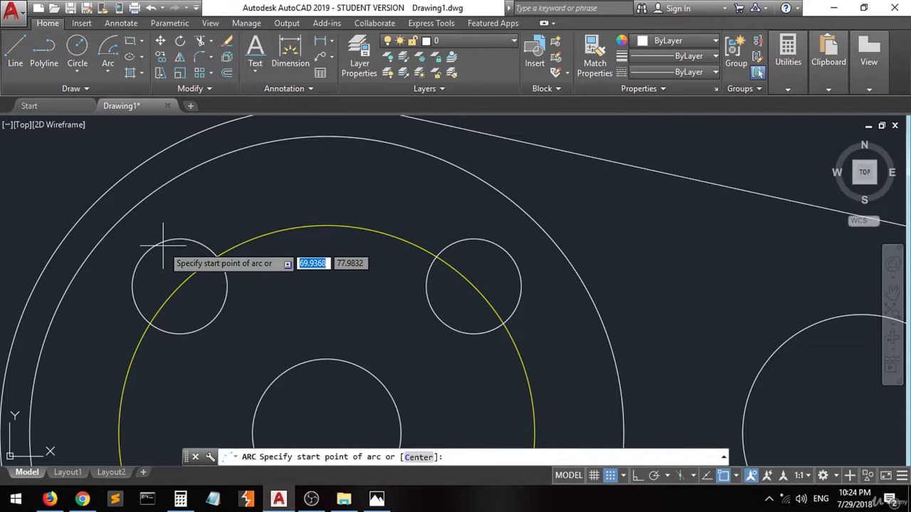
pyautogui.click(107, 70)
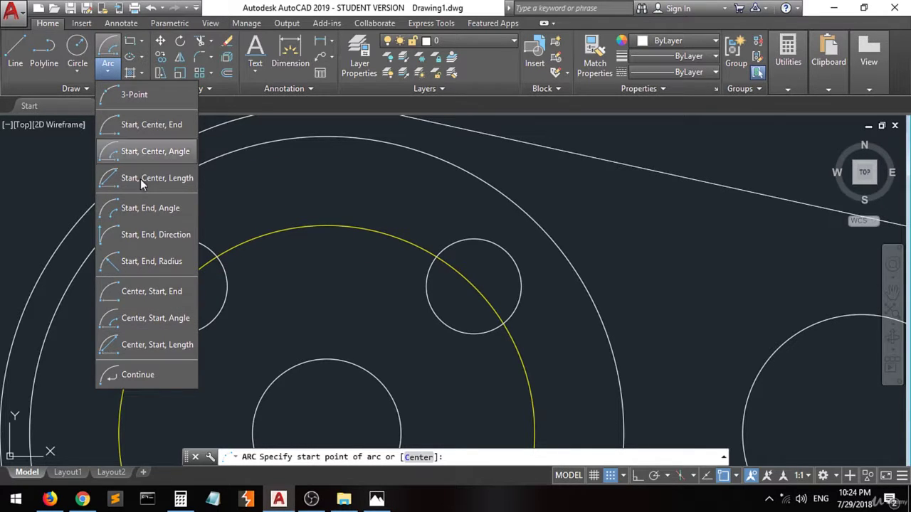
pyautogui.click(107, 73)
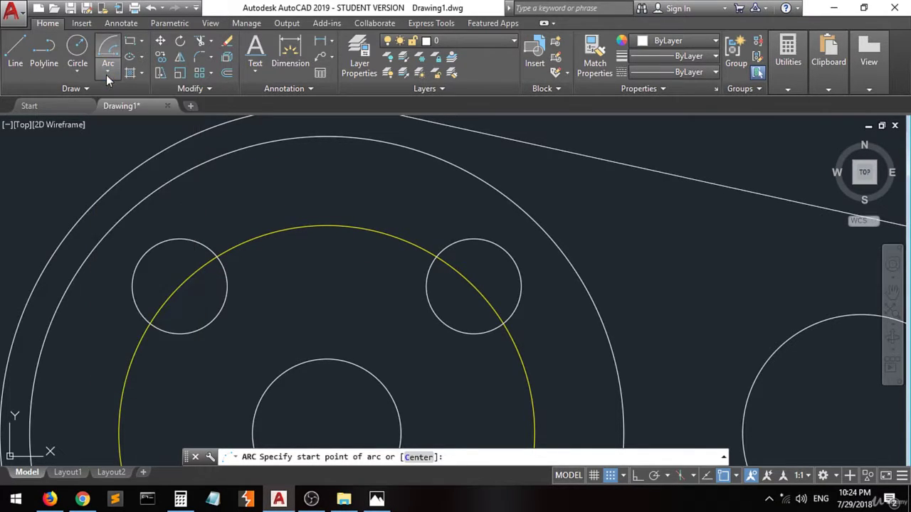
pyautogui.click(81, 74)
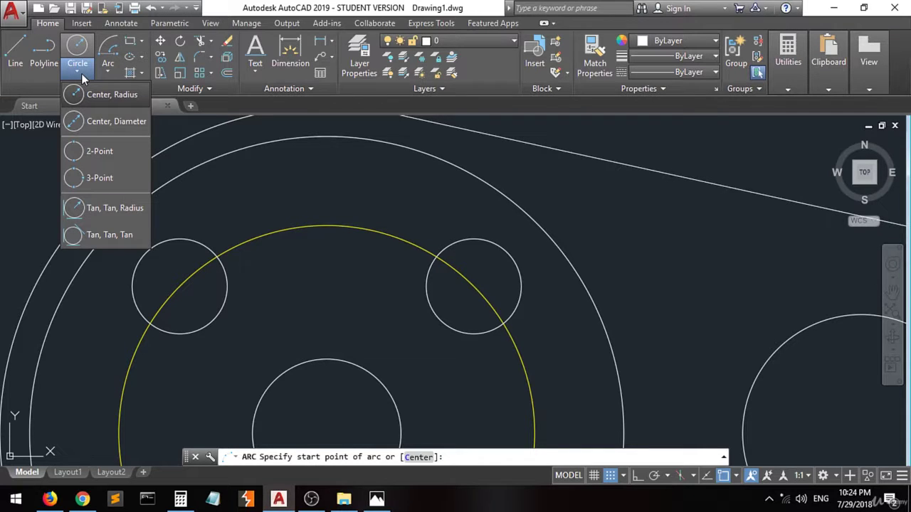
pyautogui.click(81, 74)
pyautogui.click(108, 74)
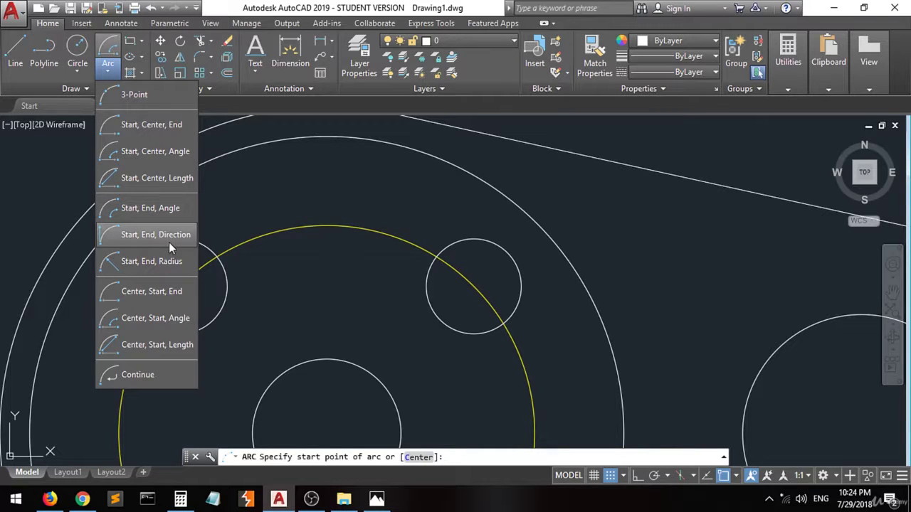
pyautogui.click(119, 269)
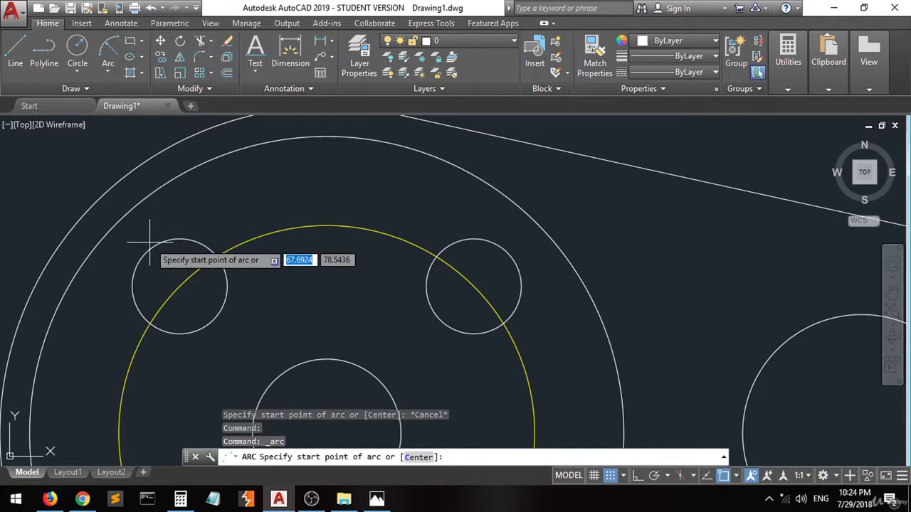
pyautogui.scroll(-5, 185, 238)
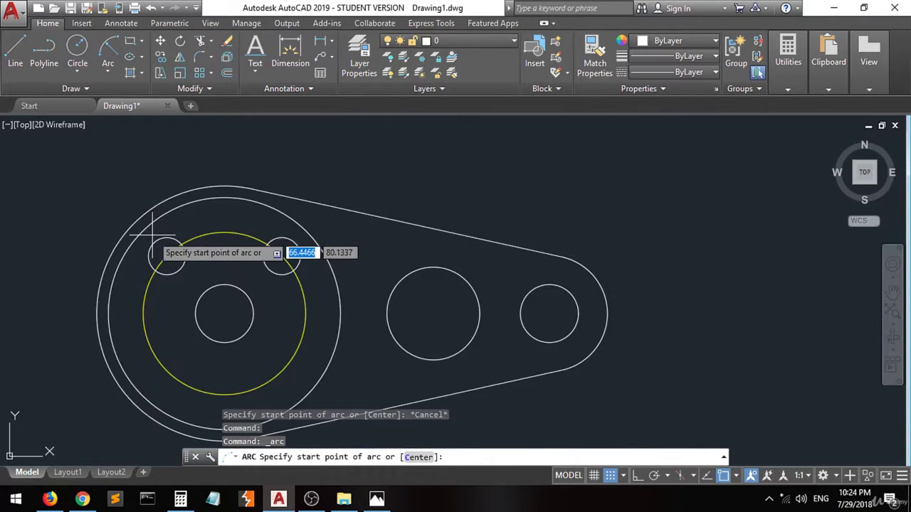
# Step: Begin a Center, Start, Length arc at the large circle's centre, with the Center and Quadrant snaps turned on
pyautogui.click(109, 75)
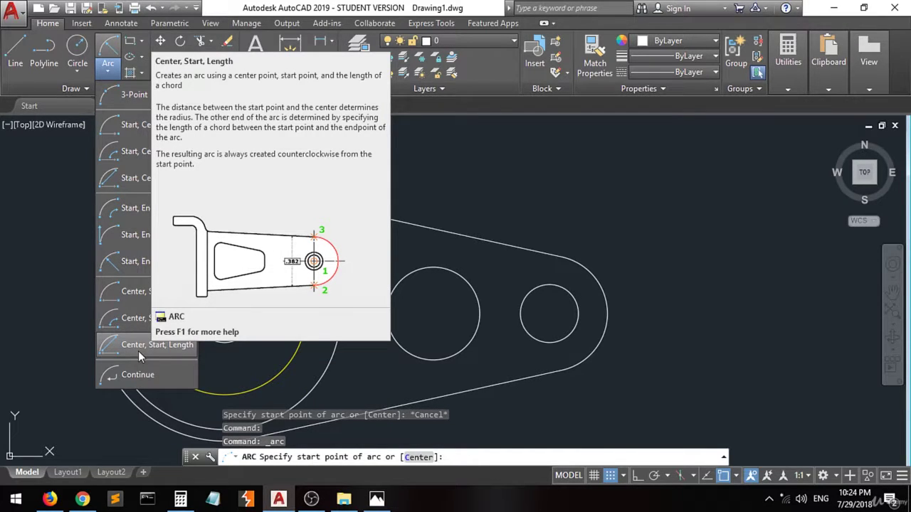
pyautogui.click(138, 351)
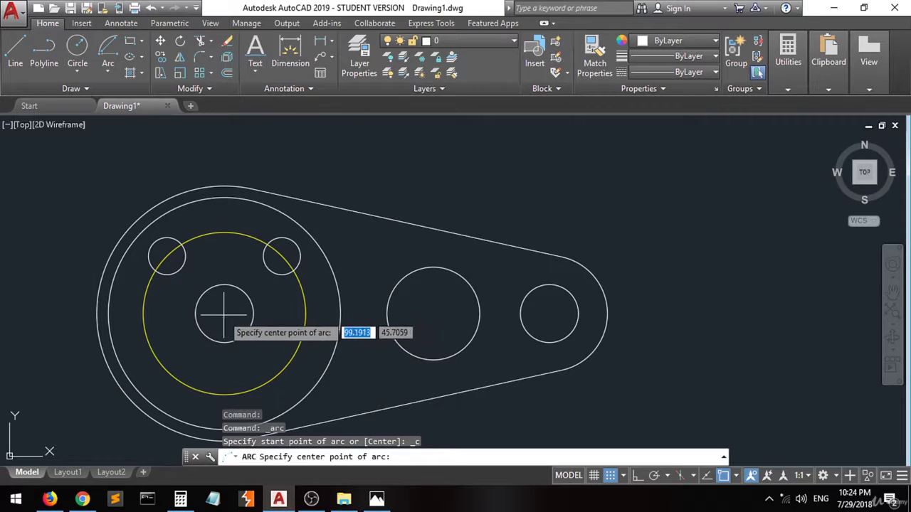
pyautogui.click(735, 476)
pyautogui.click(753, 261)
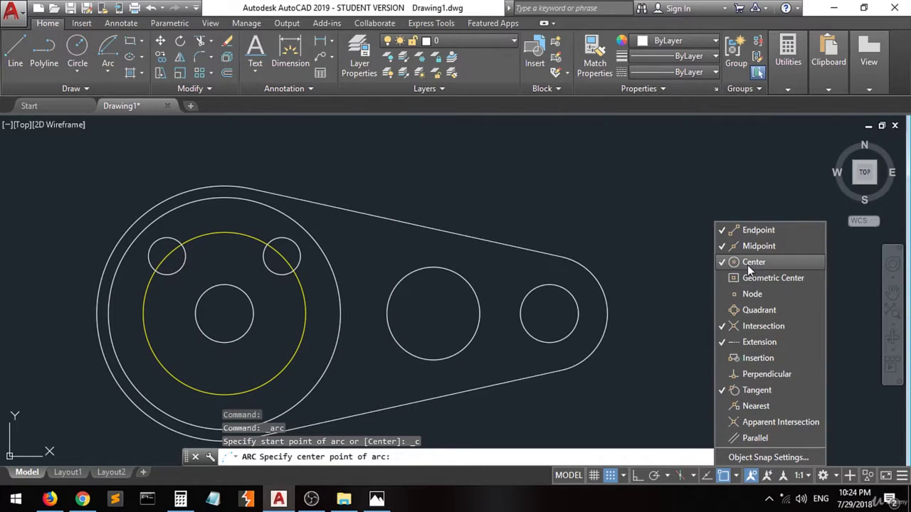
pyautogui.click(755, 312)
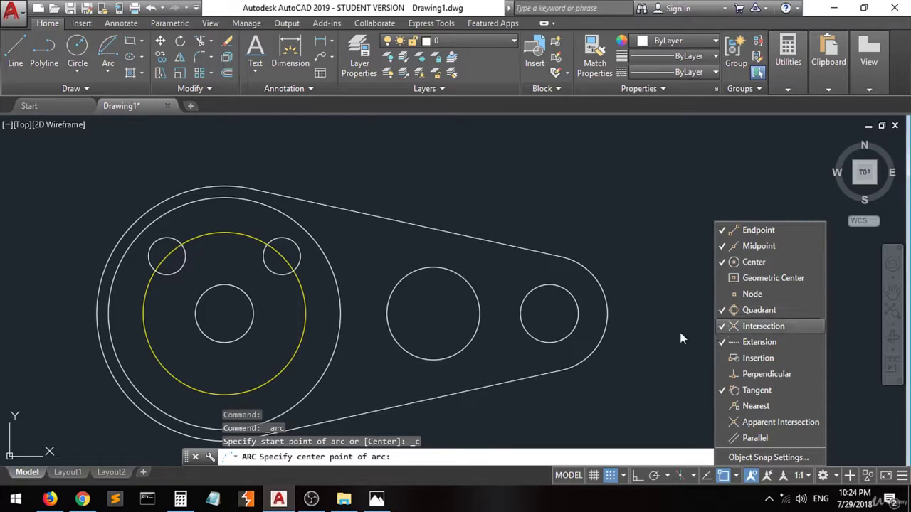
pyautogui.click(223, 314)
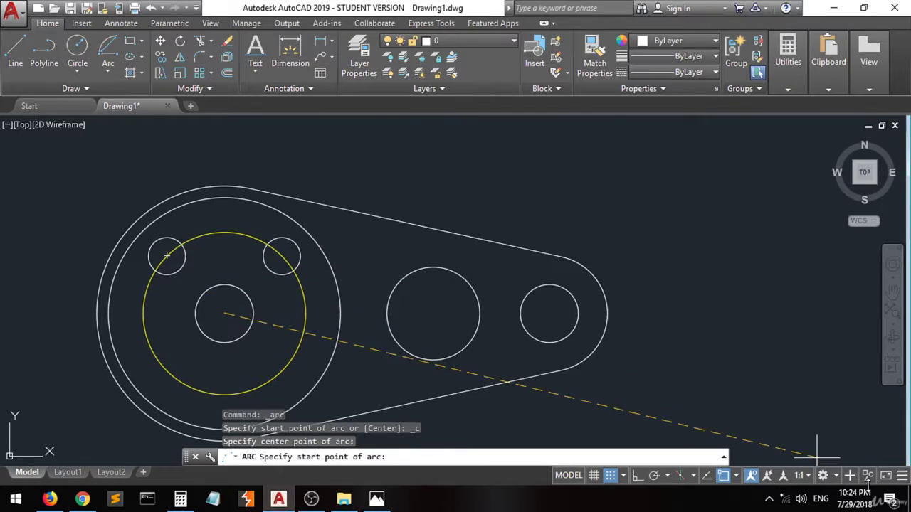
# Step: Turn off the Center and Quadrant snaps and try to run the arc from the left 16-diameter circle's tangent point to the right one
pyautogui.click(740, 476)
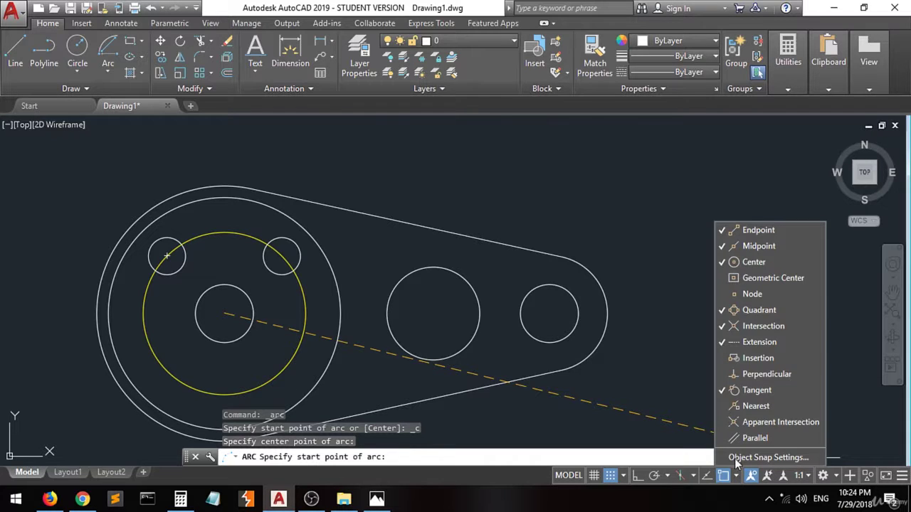
pyautogui.click(746, 263)
pyautogui.click(745, 311)
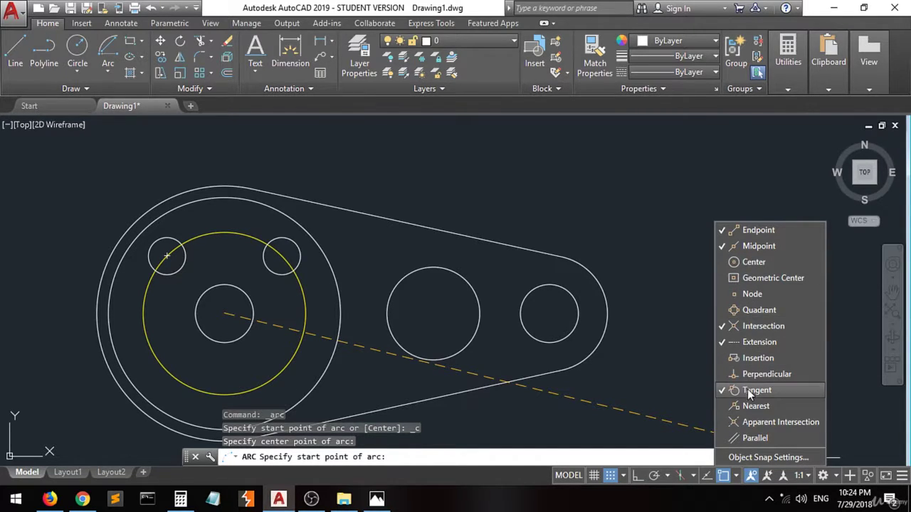
pyautogui.click(662, 377)
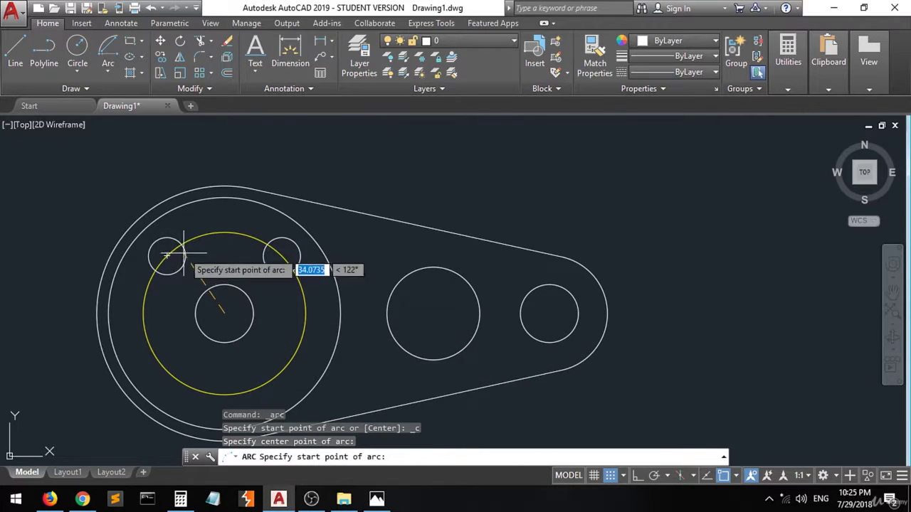
pyautogui.scroll(4, 161, 237)
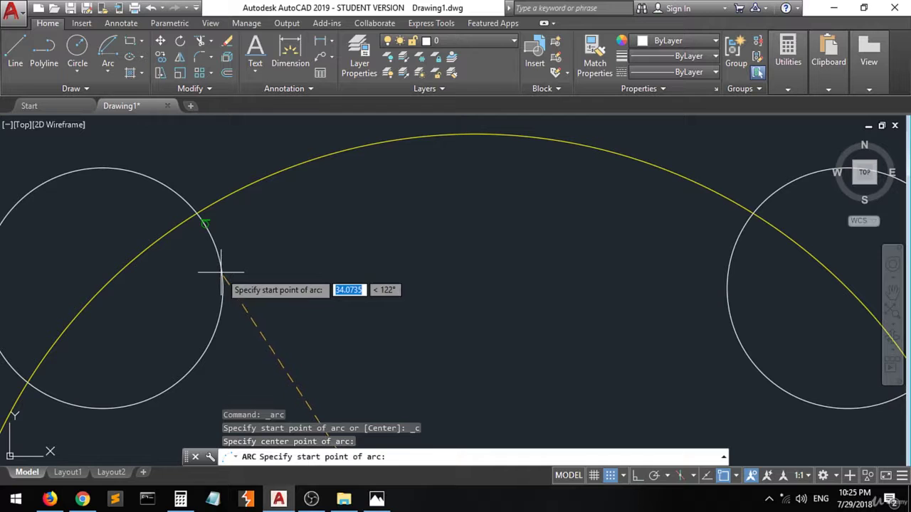
pyautogui.click(204, 223)
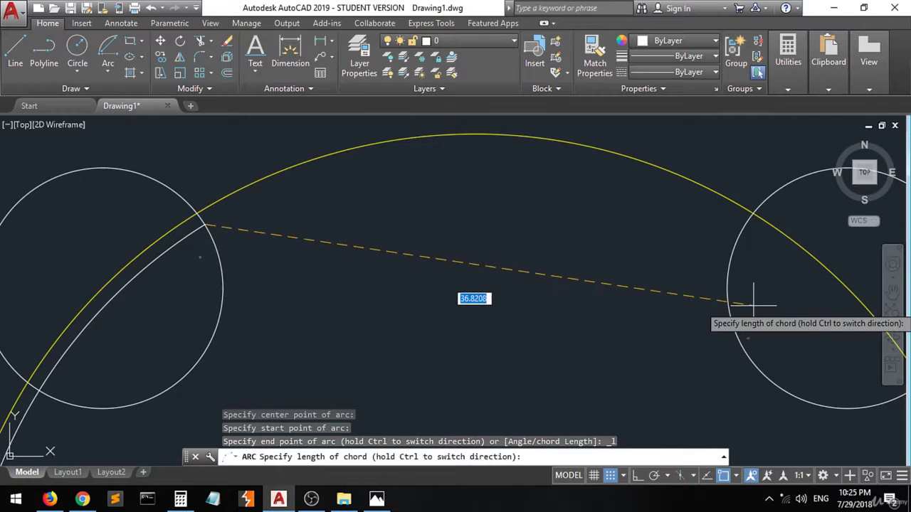
pyautogui.click(727, 304)
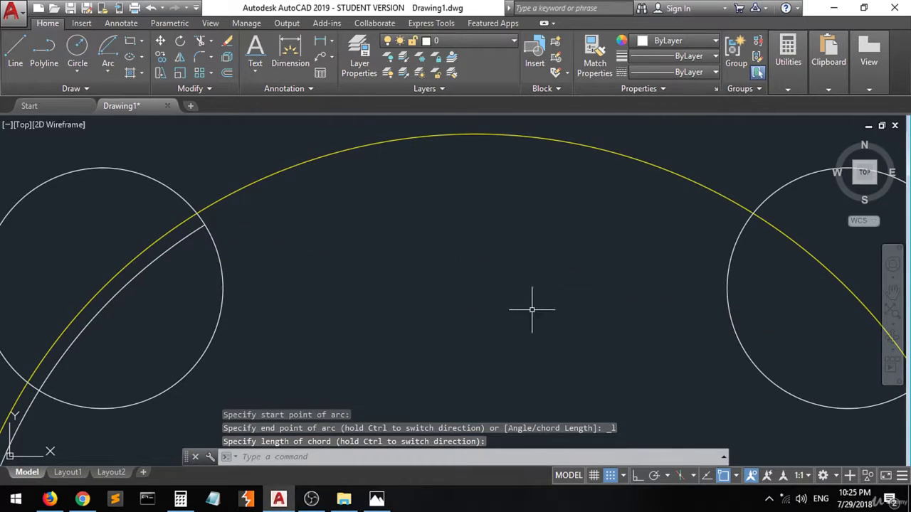
# Step: Try to stretch the new arc inward by its midpoint, and cancel the stretch
pyautogui.scroll(-6, 392, 293)
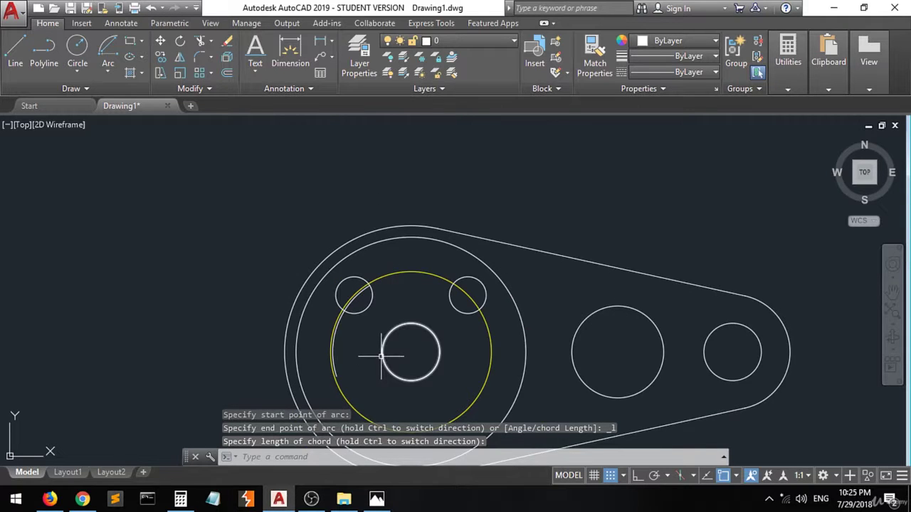
pyautogui.scroll(2, 379, 354)
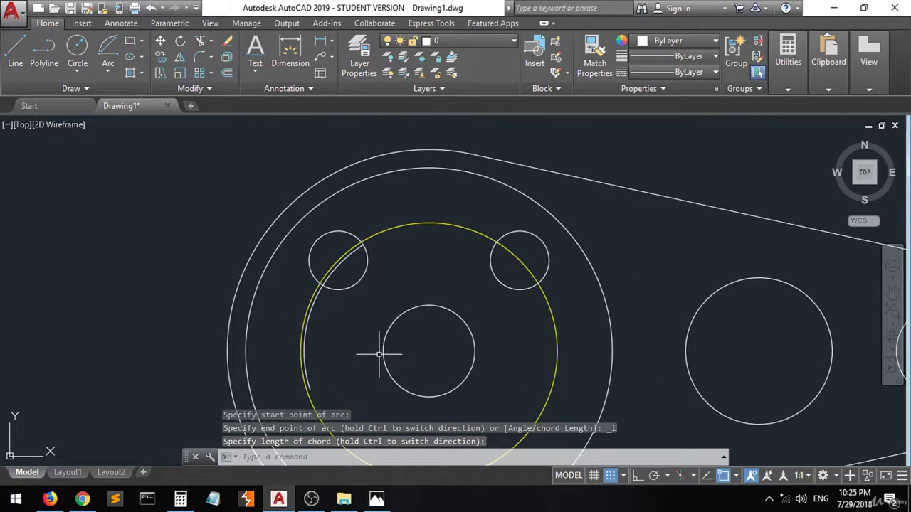
pyautogui.click(306, 336)
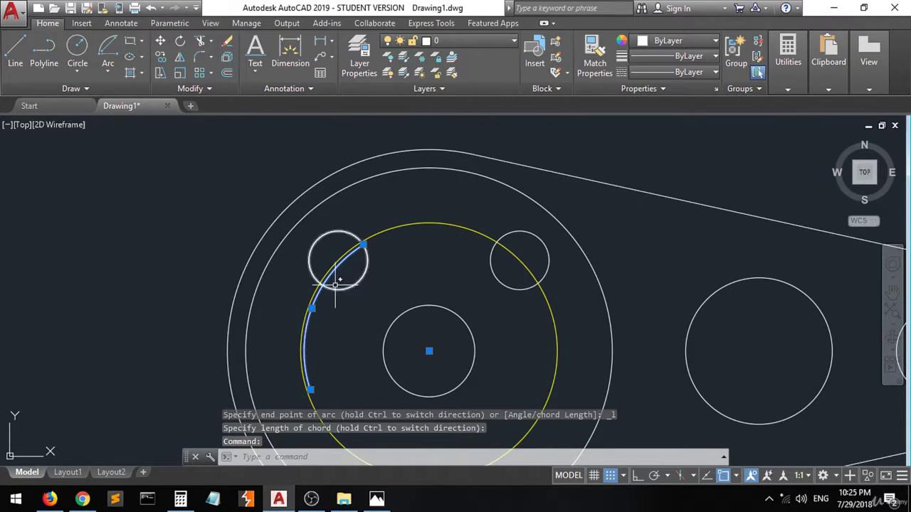
pyautogui.moveTo(311, 307)
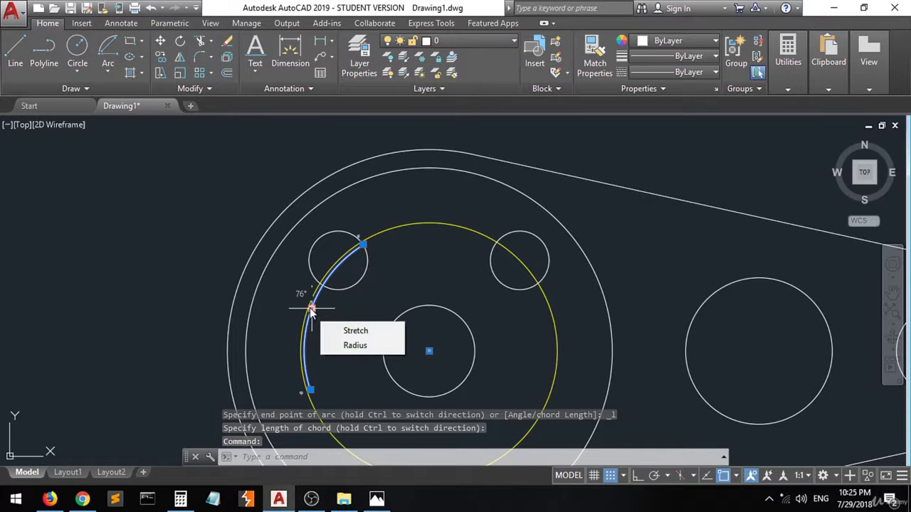
pyautogui.click(311, 307)
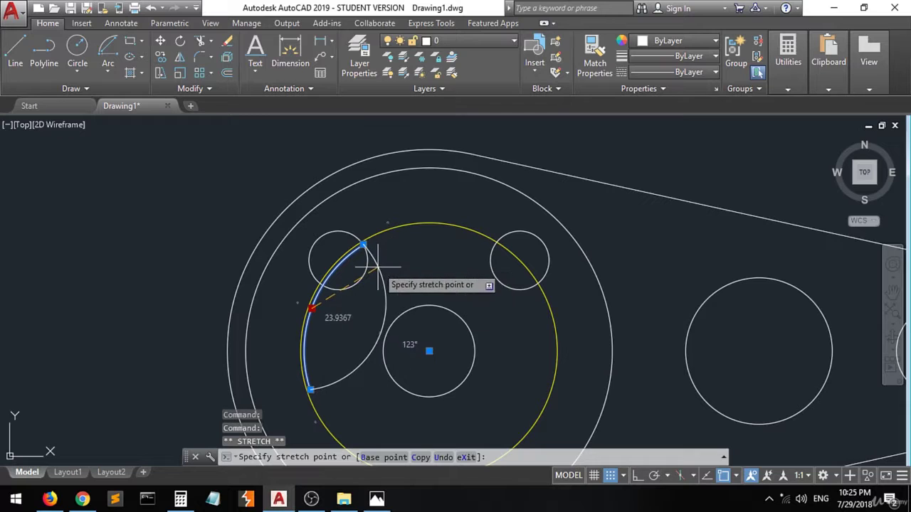
pyautogui.hotkey('ctrl', 'z')
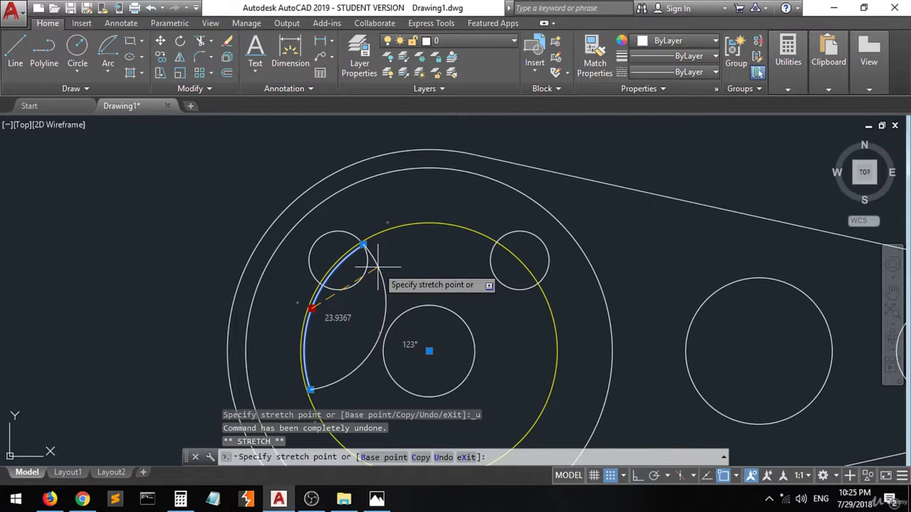
pyautogui.press('Escape')
pyautogui.press('Escape')
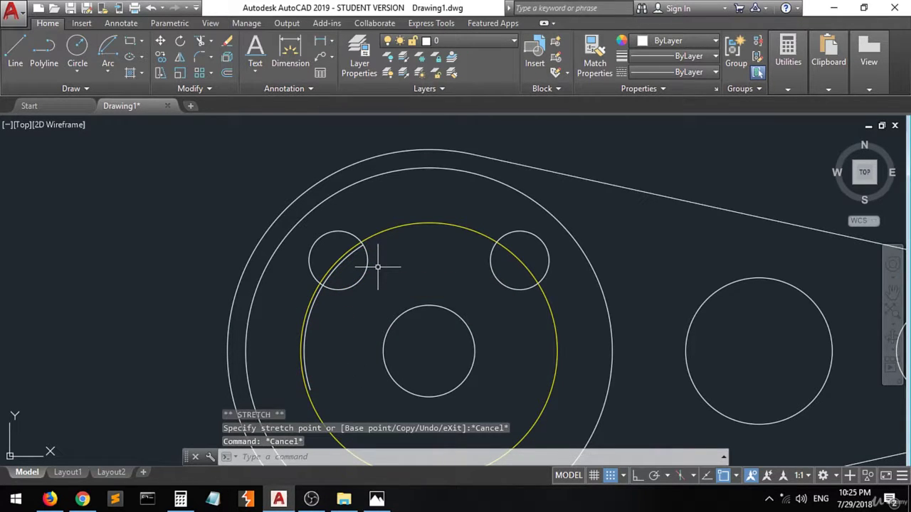
# Step: Undo the arc drawn from the left 16-diameter circle
pyautogui.hotkey('ctrl', 'z')
pyautogui.scroll(5, 378, 267)
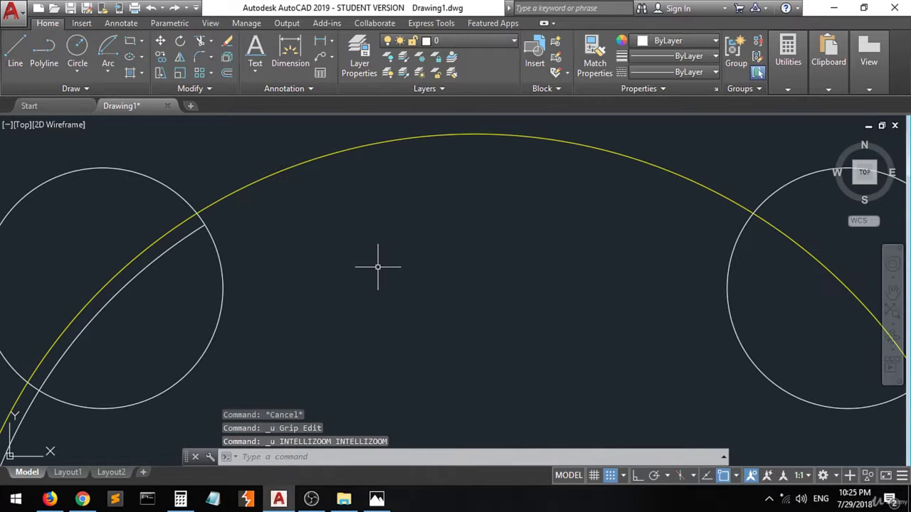
pyautogui.hotkey('ctrl', 'z')
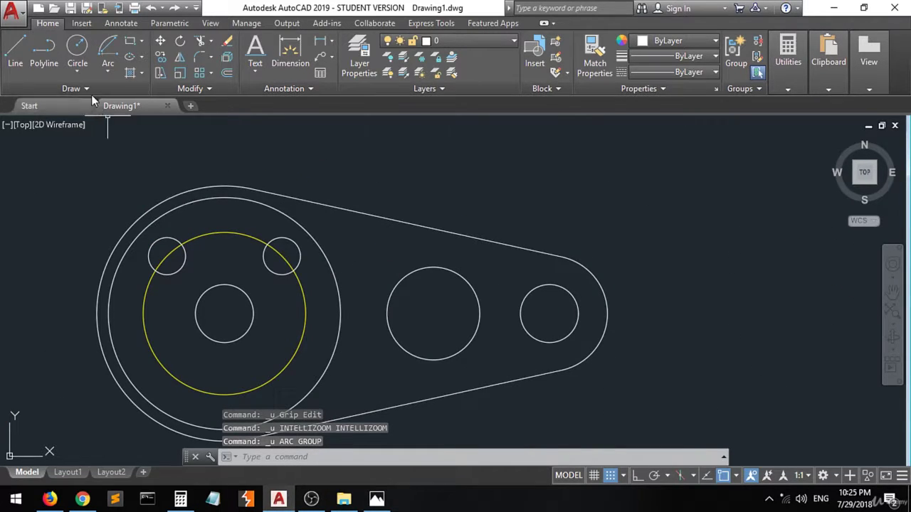
# Step: Draw a radius 43 circle from the large circle's centre, tangent to the outer sides of the 16-diameter circles, toggling the Center snap as needed
pyautogui.click(78, 49)
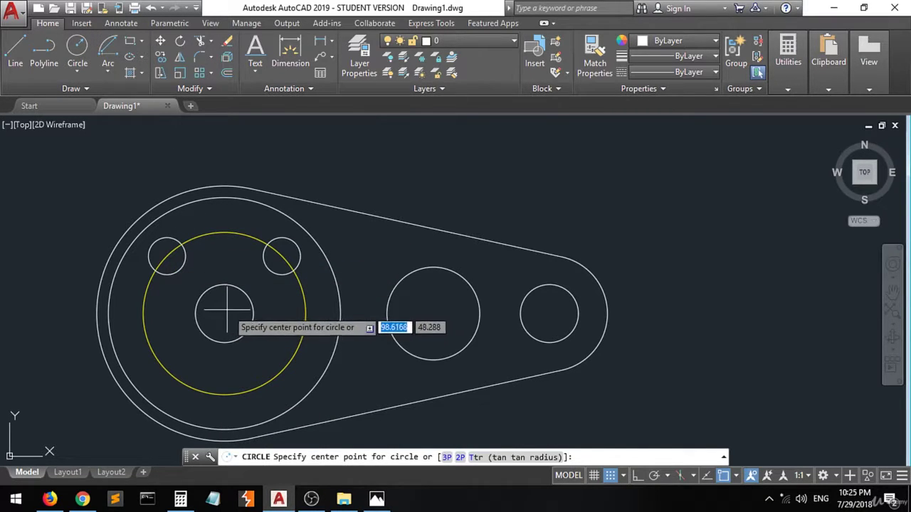
pyautogui.click(737, 476)
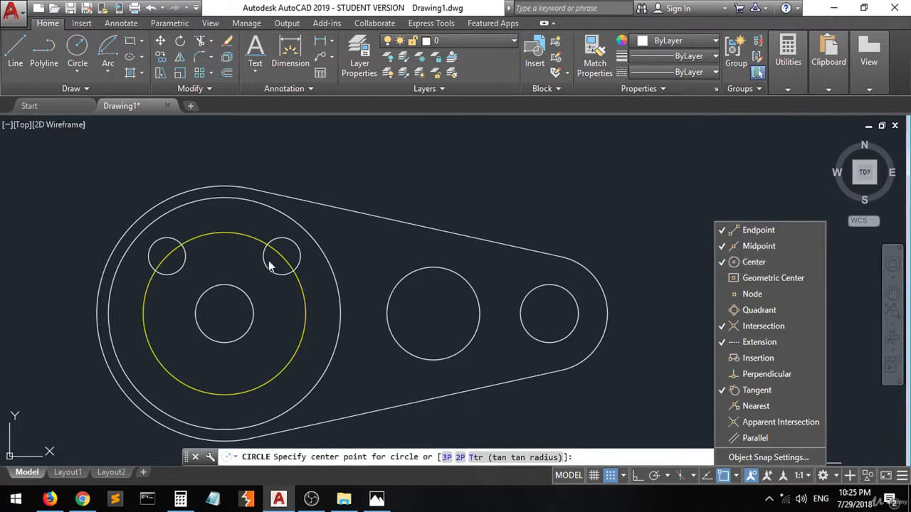
pyautogui.click(219, 322)
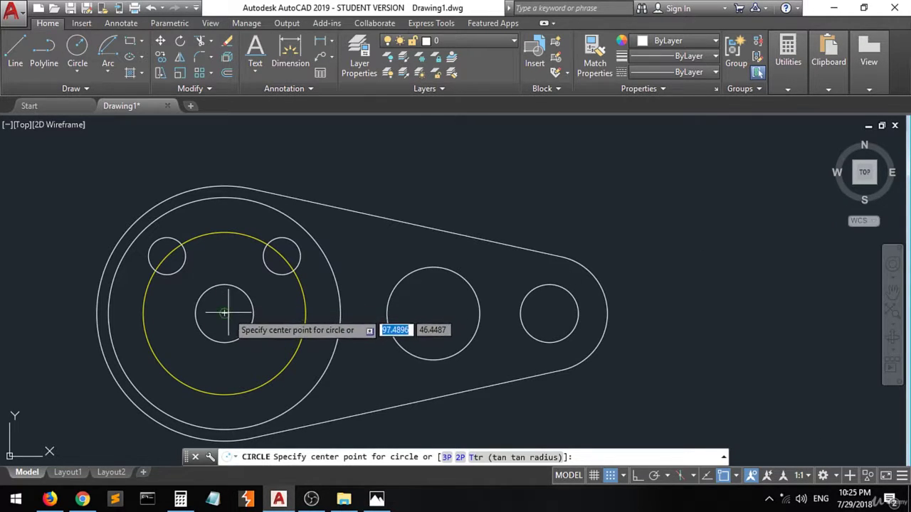
pyautogui.click(224, 313)
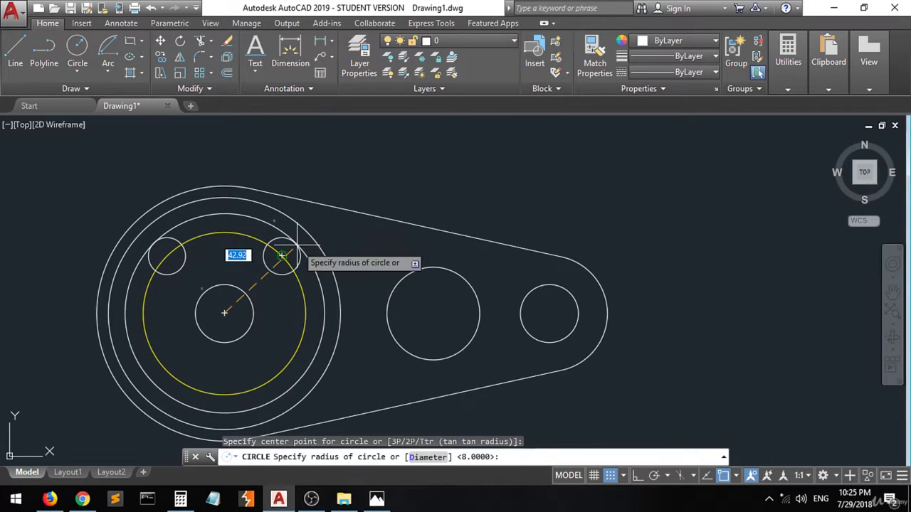
pyautogui.click(734, 476)
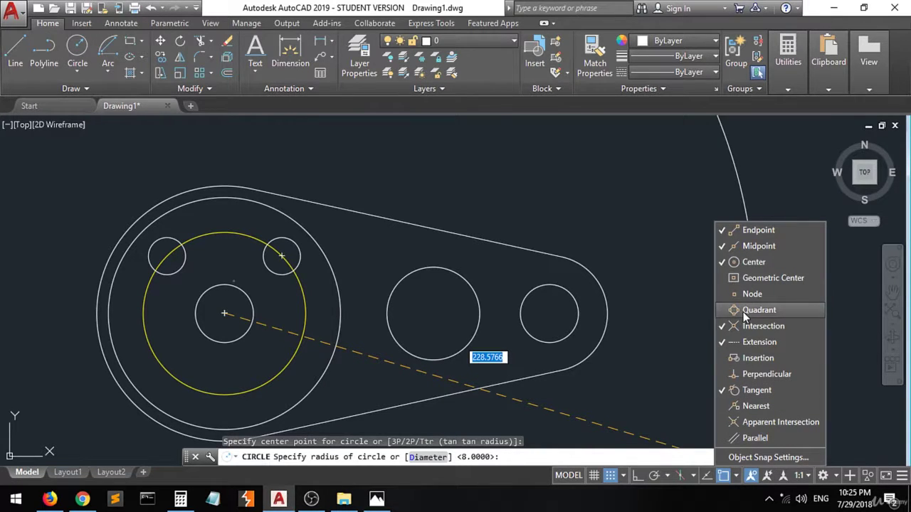
pyautogui.scroll(4, 309, 255)
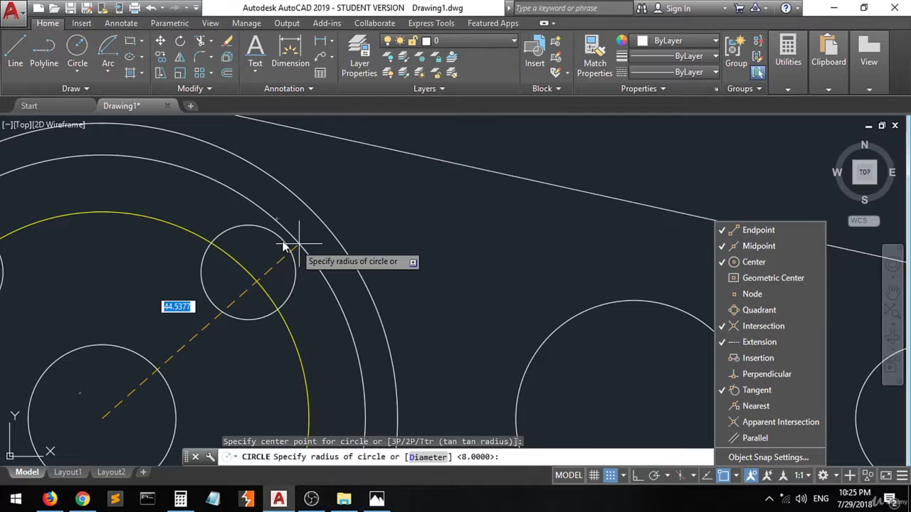
pyautogui.click(283, 246)
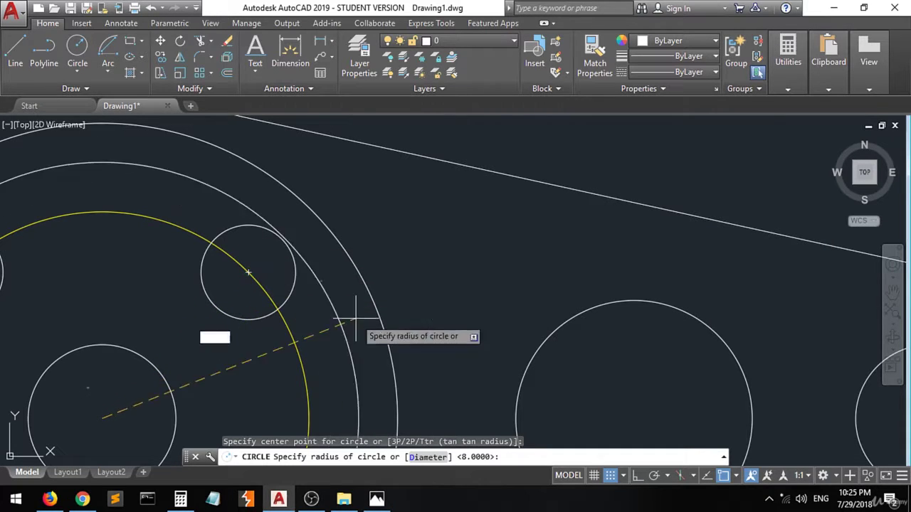
pyautogui.click(736, 475)
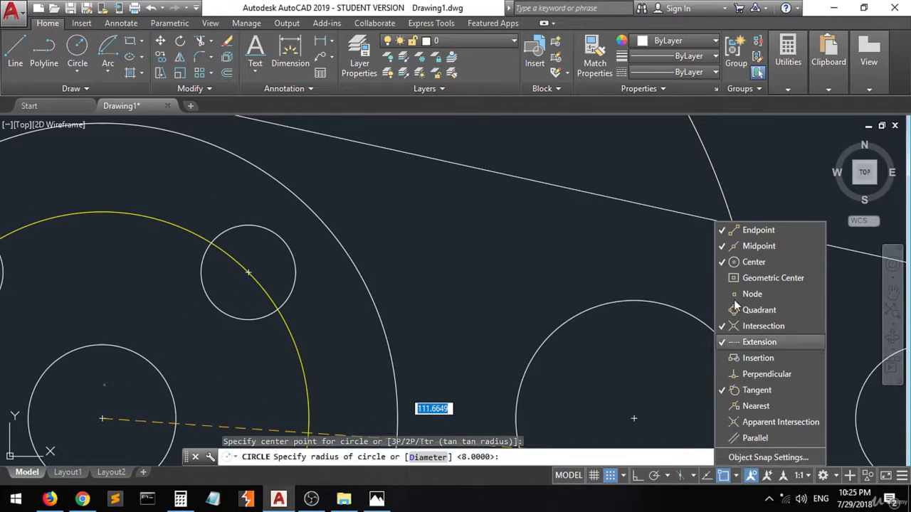
pyautogui.click(740, 264)
pyautogui.click(307, 264)
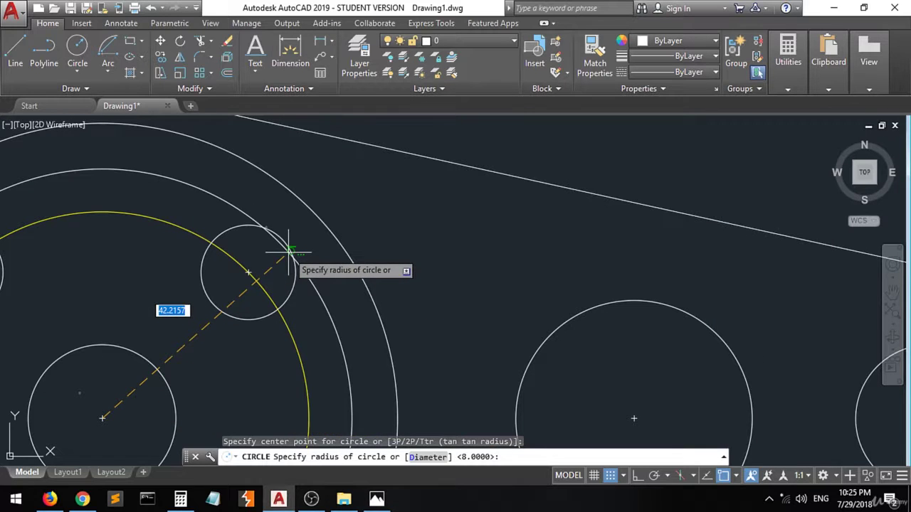
pyautogui.click(289, 247)
pyautogui.scroll(-2, 227, 254)
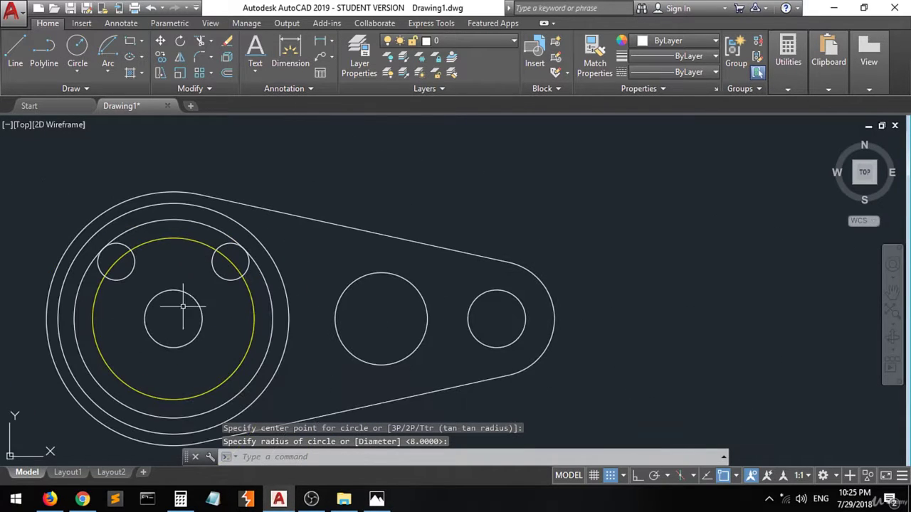
pyautogui.scroll(2, 173, 414)
pyautogui.scroll(-1, 174, 414)
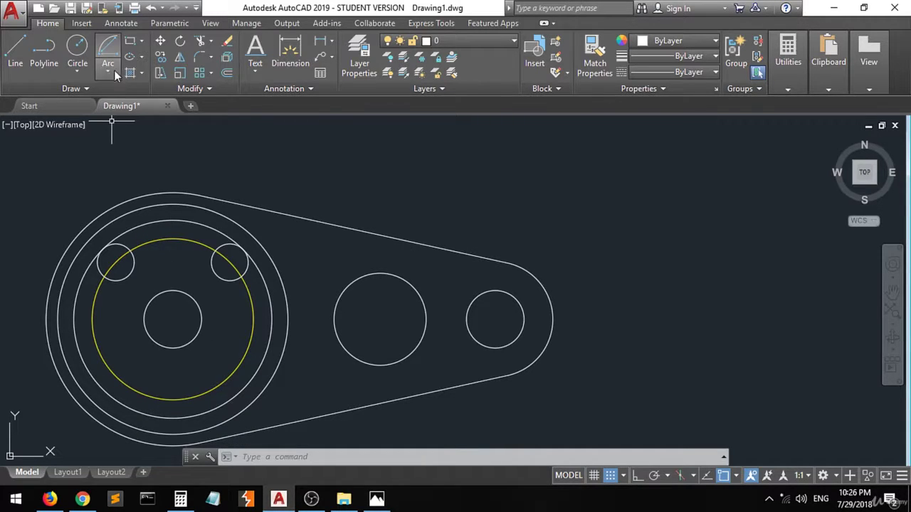
# Step: Draw a second circle from the same centre, tangent to the inner sides of the 16-diameter circles, leaving the Center snap off
pyautogui.click(77, 47)
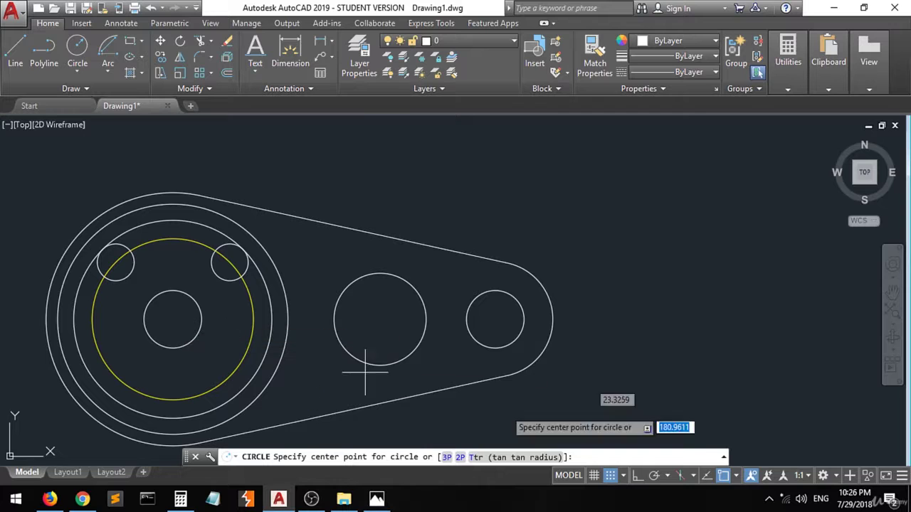
pyautogui.click(736, 476)
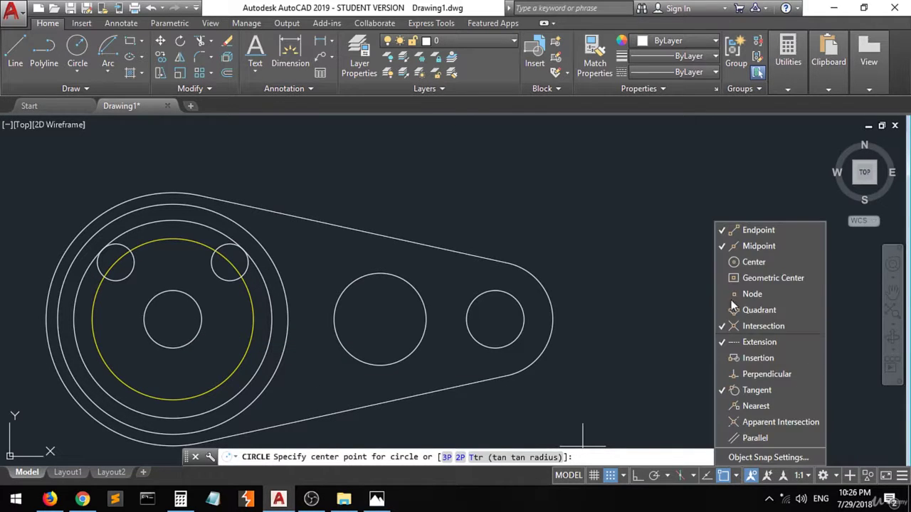
pyautogui.click(148, 325)
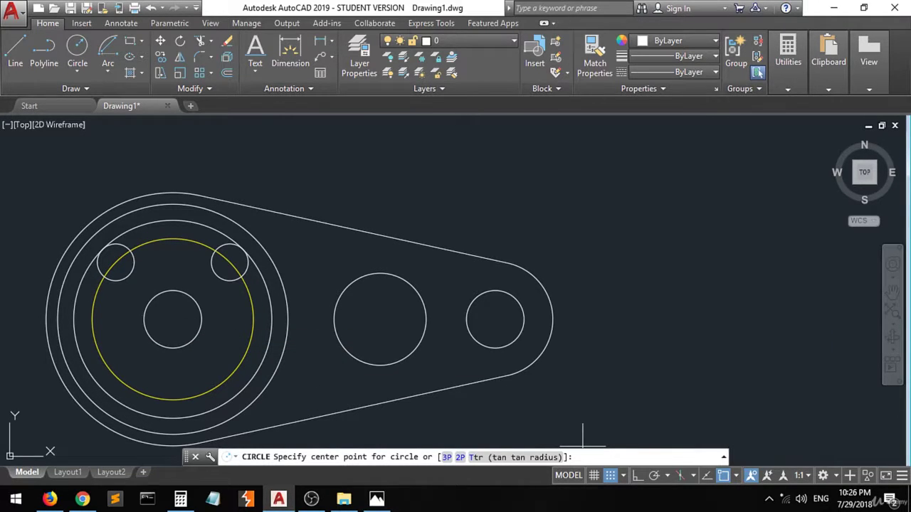
pyautogui.click(173, 318)
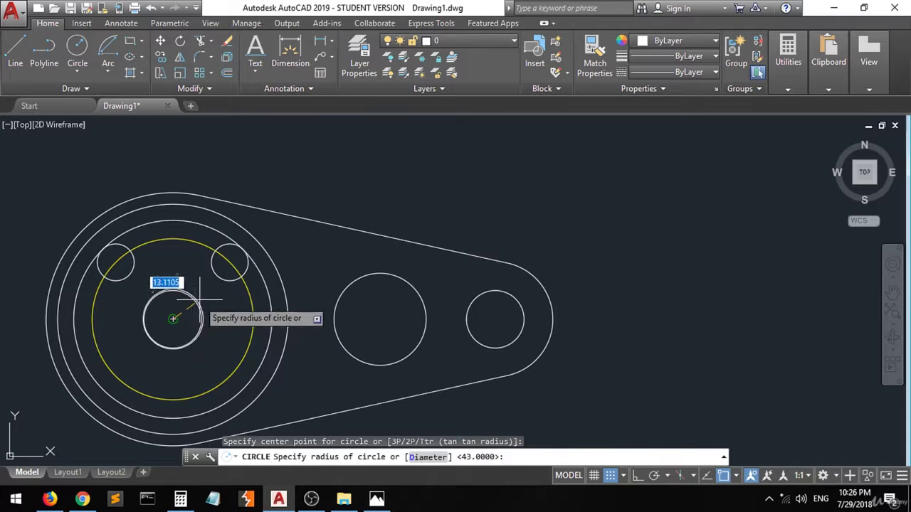
pyautogui.scroll(8, 230, 265)
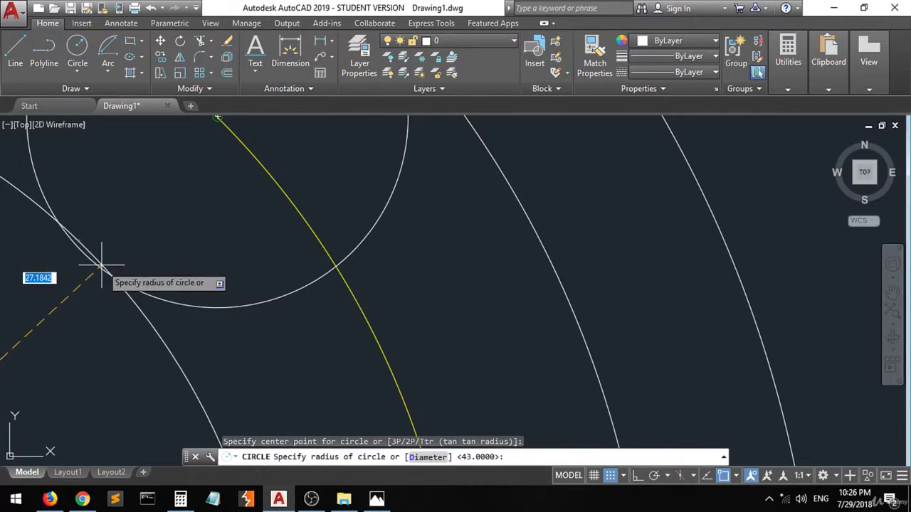
pyautogui.click(737, 477)
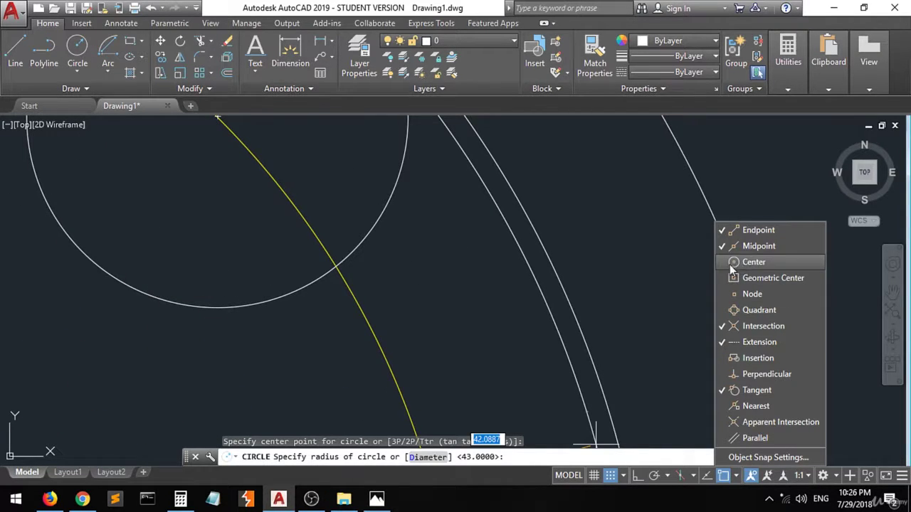
pyautogui.click(176, 306)
pyautogui.scroll(-5, 228, 310)
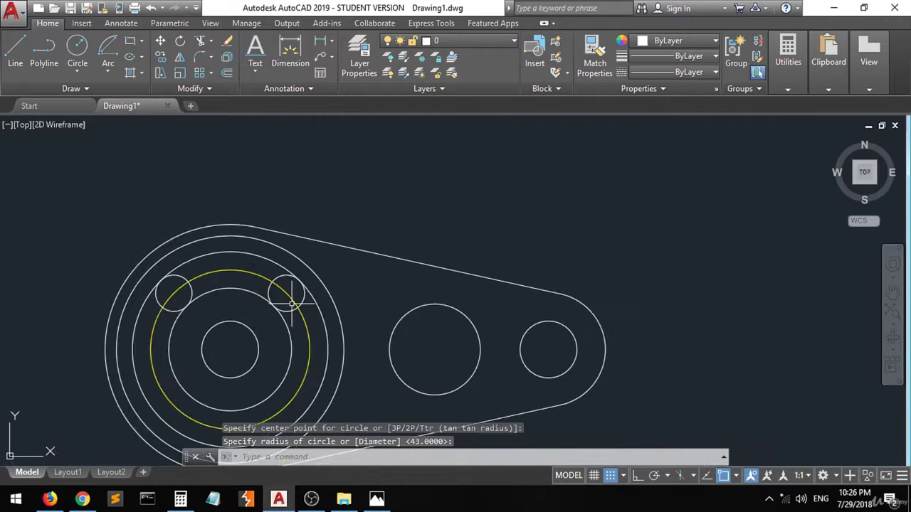
pyautogui.scroll(4, 217, 370)
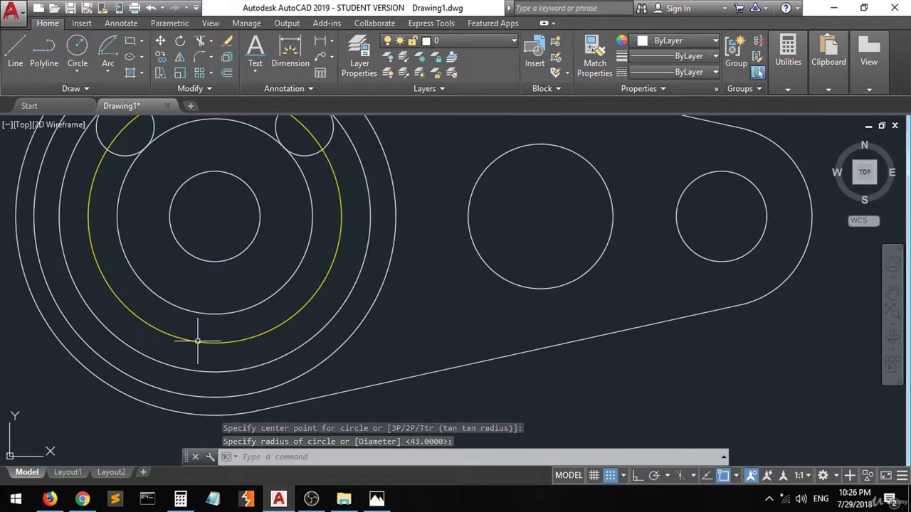
pyautogui.scroll(-2, 197, 346)
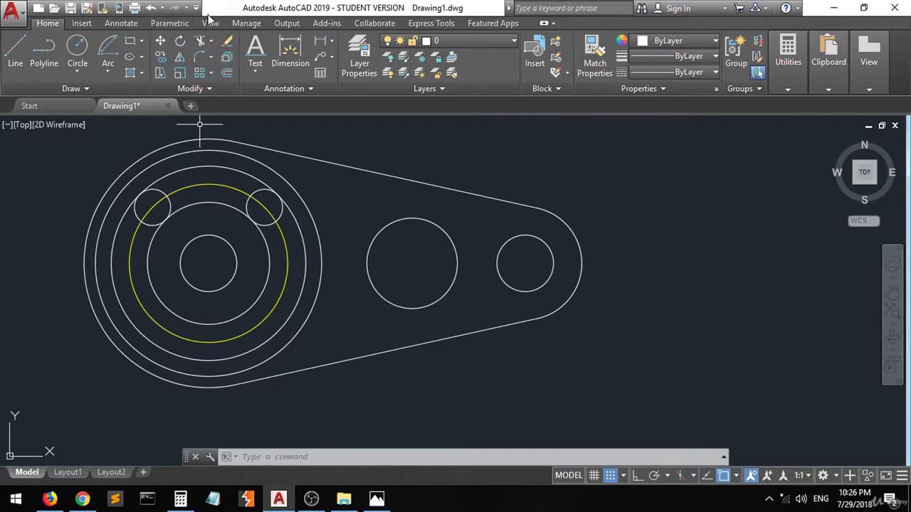
# Step: Trim away the lower parts of the inner and outer tangent circles and the yellow 70-diameter circle between the two 16-diameter circles
pyautogui.click(199, 42)
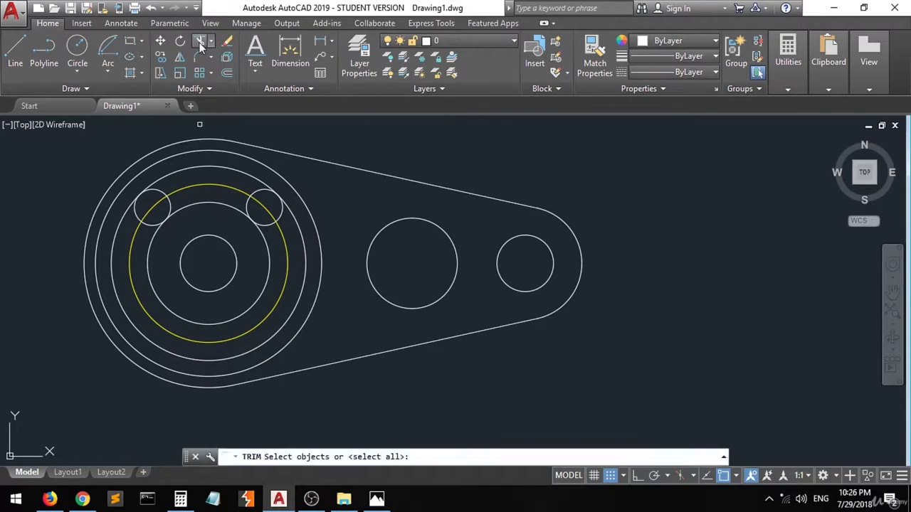
pyautogui.click(307, 120)
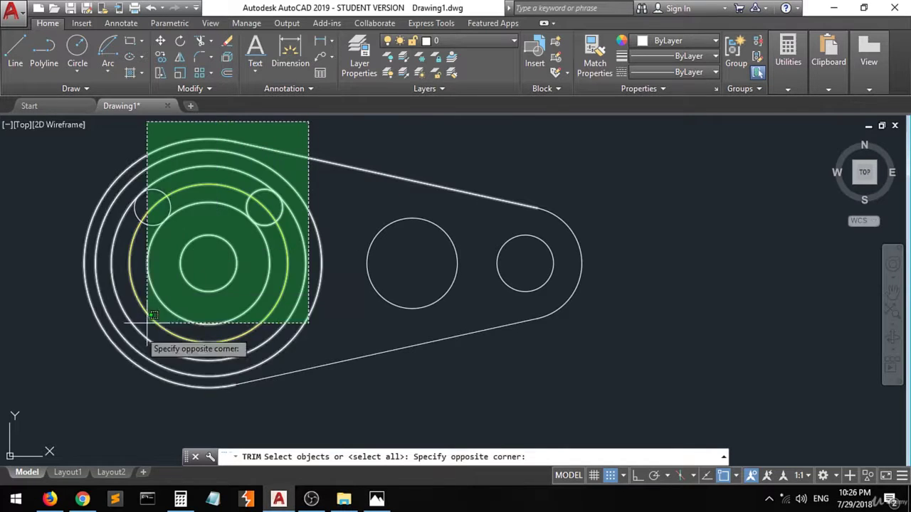
pyautogui.click(97, 405)
pyautogui.press('Return')
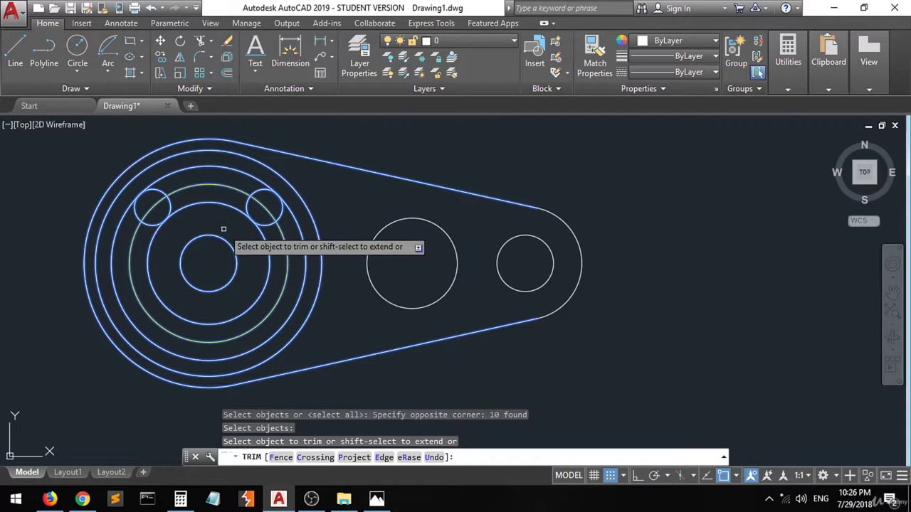
pyautogui.click(269, 270)
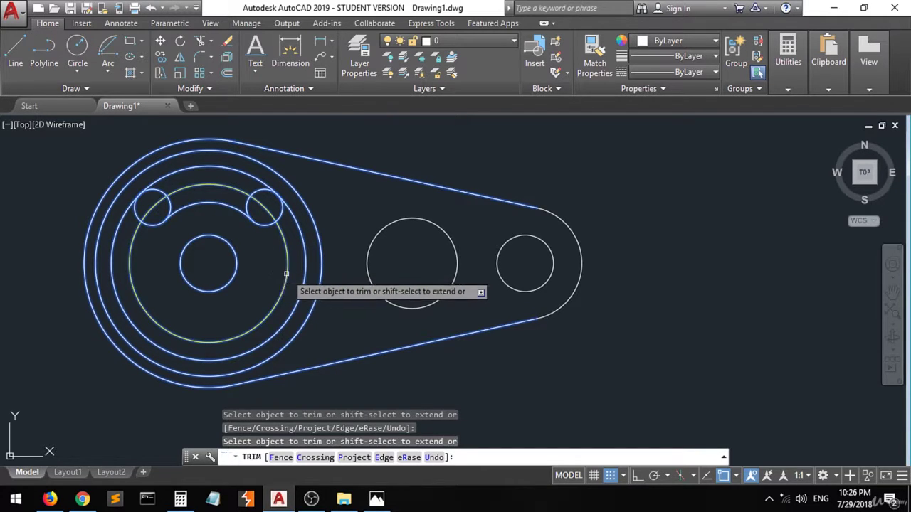
pyautogui.click(304, 275)
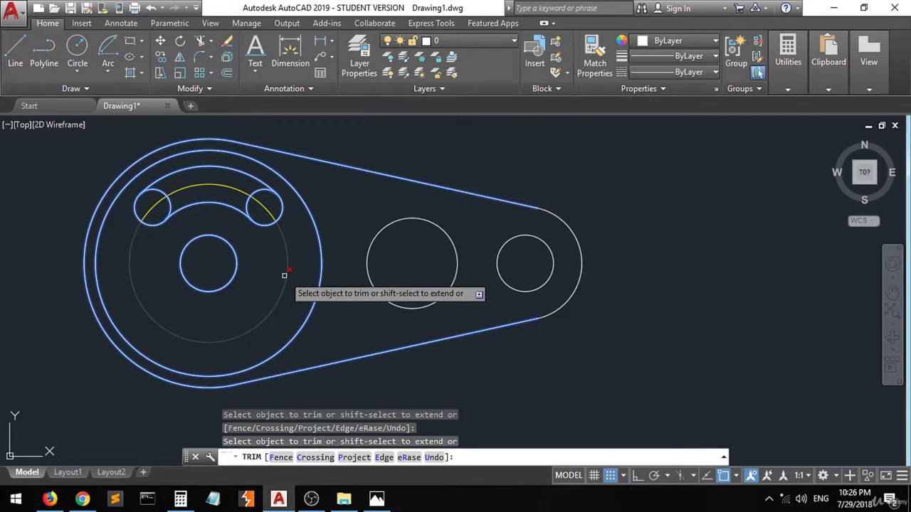
pyautogui.click(285, 276)
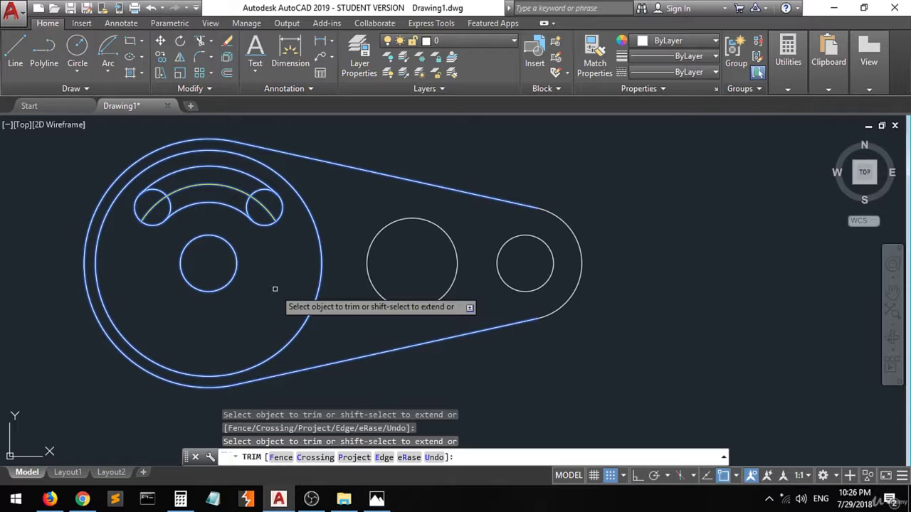
pyautogui.press('Escape')
pyautogui.press('Escape')
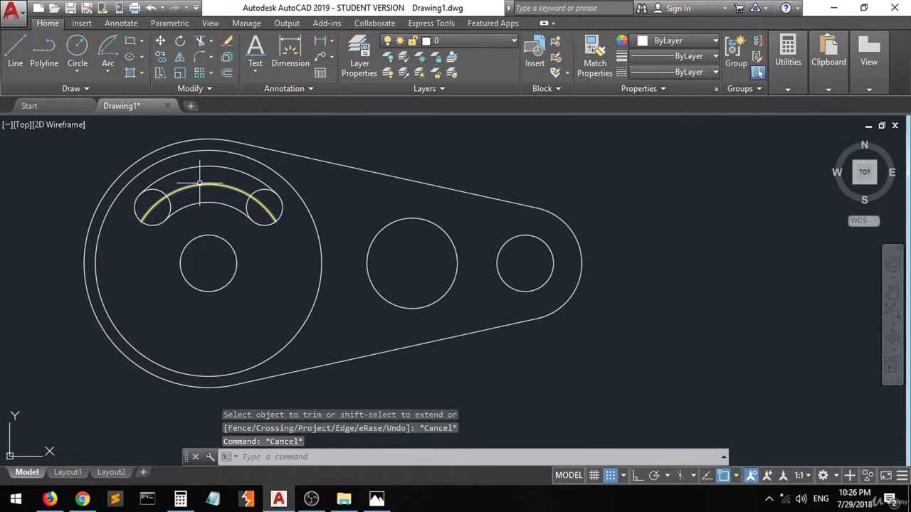
# Step: Check the upper slot in the reference picture and delete the yellow centreline arc from the drawing
pyautogui.click(376, 499)
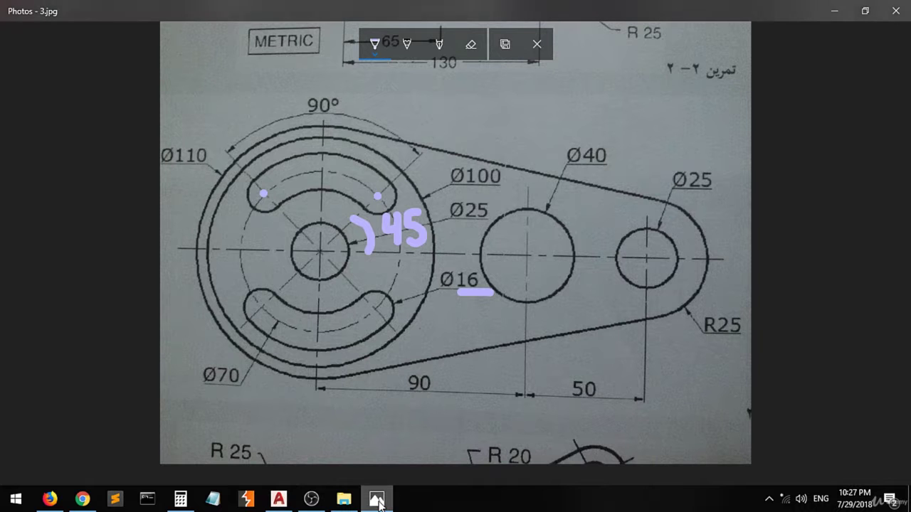
pyautogui.click(377, 500)
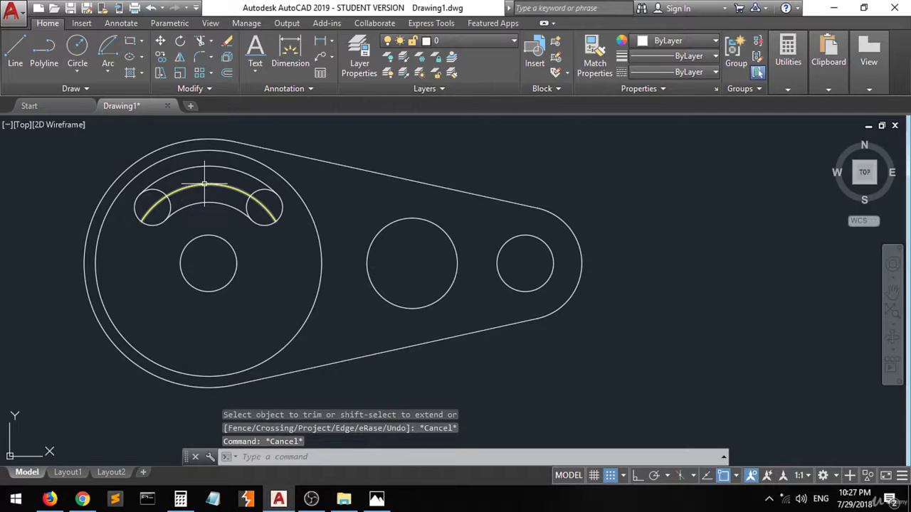
pyautogui.click(205, 184)
pyautogui.press('Delete')
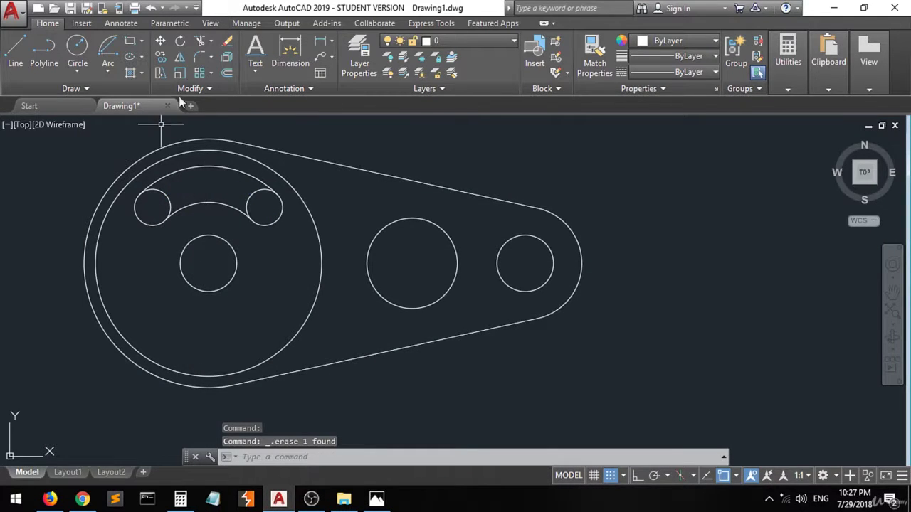
# Step: Trim the inner portions of both 16-diameter circles so that only the rounded ends of the upper curved slot remain
pyautogui.click(200, 40)
pyautogui.click(304, 139)
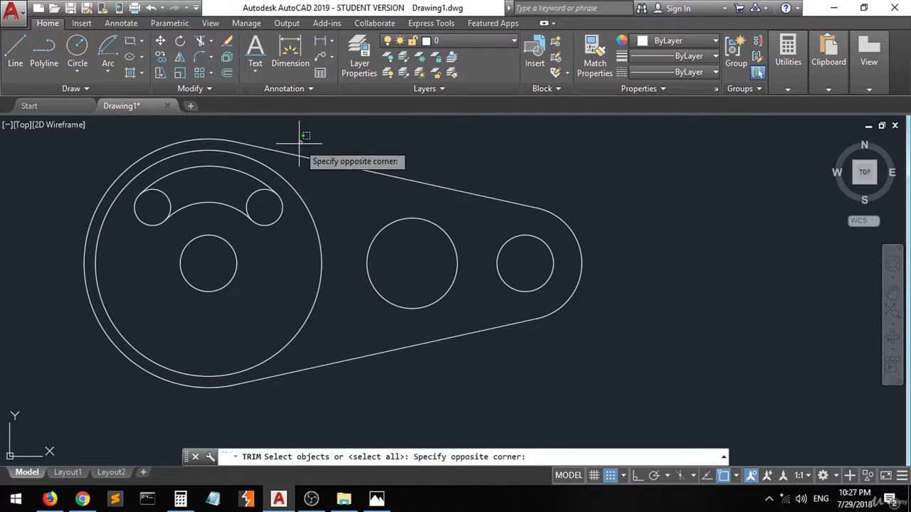
pyautogui.click(147, 259)
pyautogui.press('Return')
pyautogui.click(168, 198)
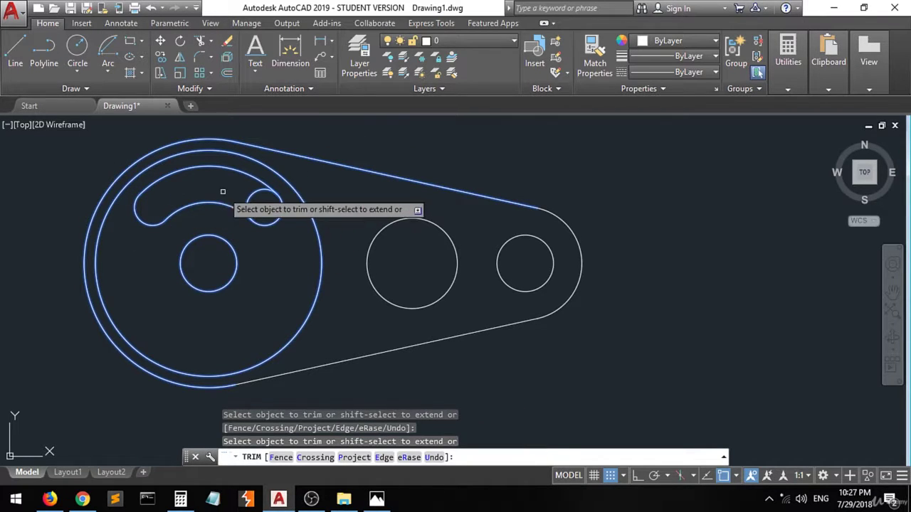
pyautogui.click(263, 186)
pyautogui.click(241, 193)
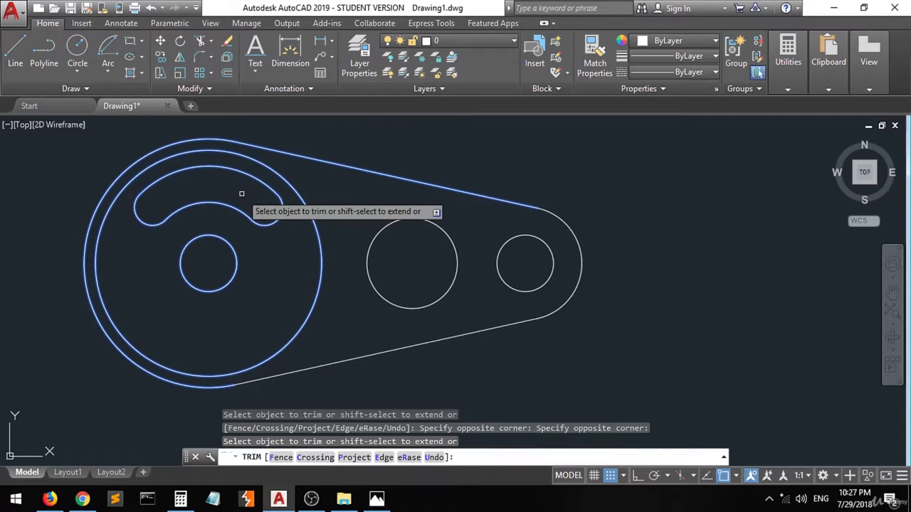
pyautogui.press('Escape')
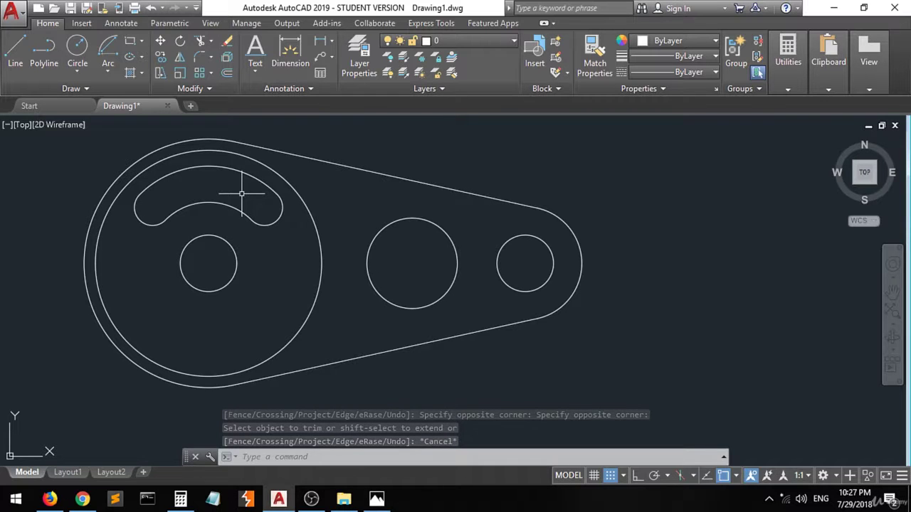
# Step: Mirror the upper curved slot about the horizontal axis through the leftmost circle's quadrant points, enabling Quadrant snap and keeping the source objects
pyautogui.click(376, 499)
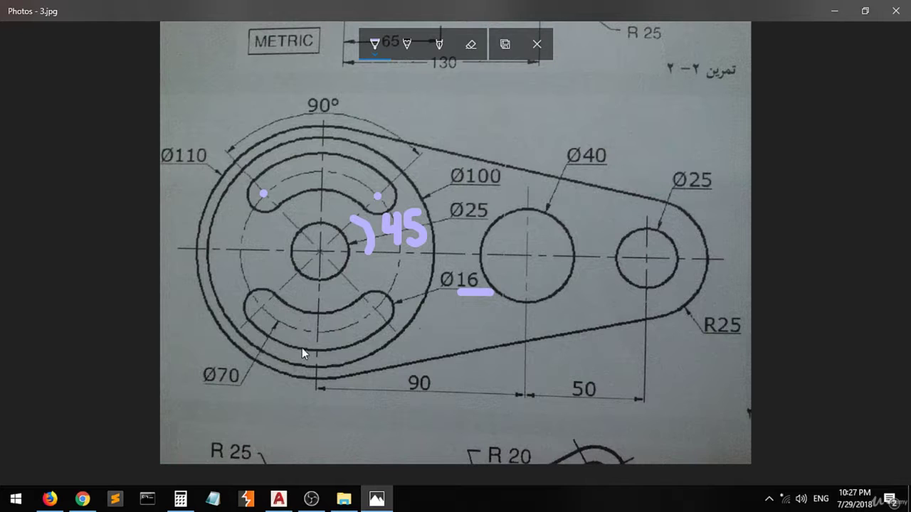
pyautogui.click(376, 499)
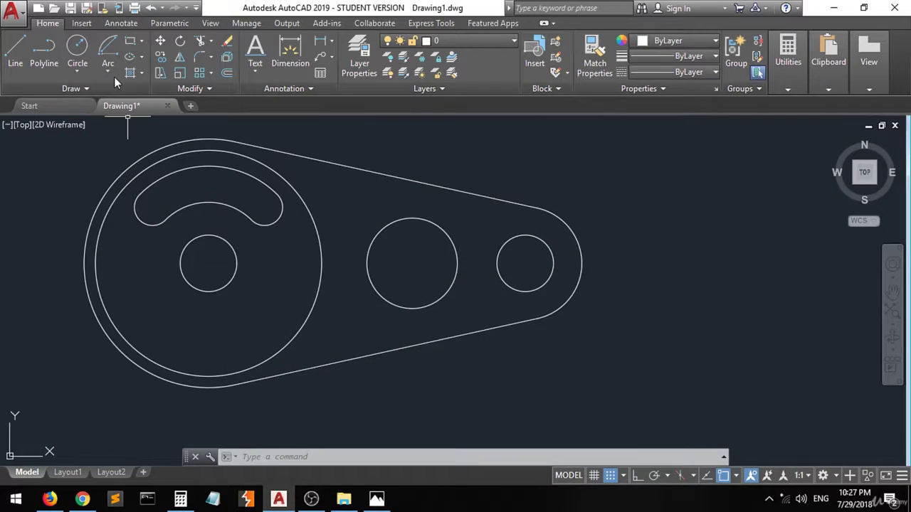
pyautogui.click(179, 62)
pyautogui.click(217, 160)
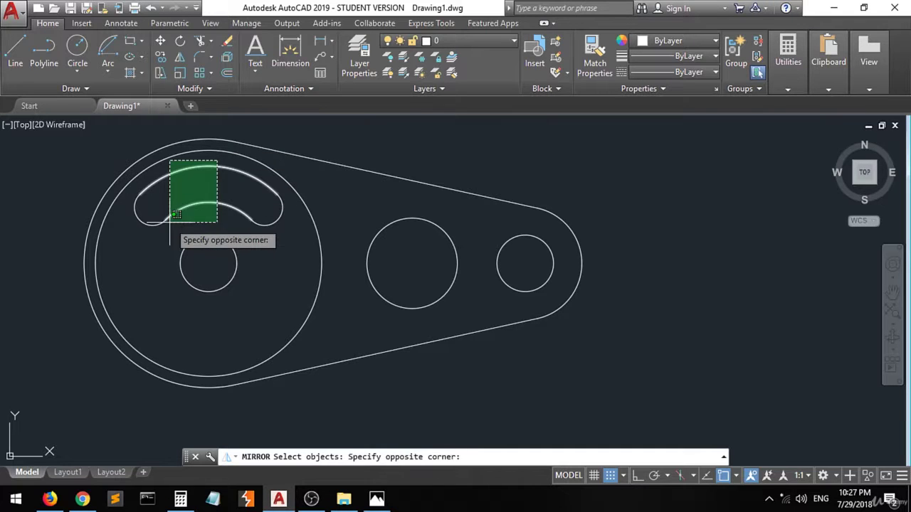
pyautogui.click(173, 226)
pyautogui.click(285, 187)
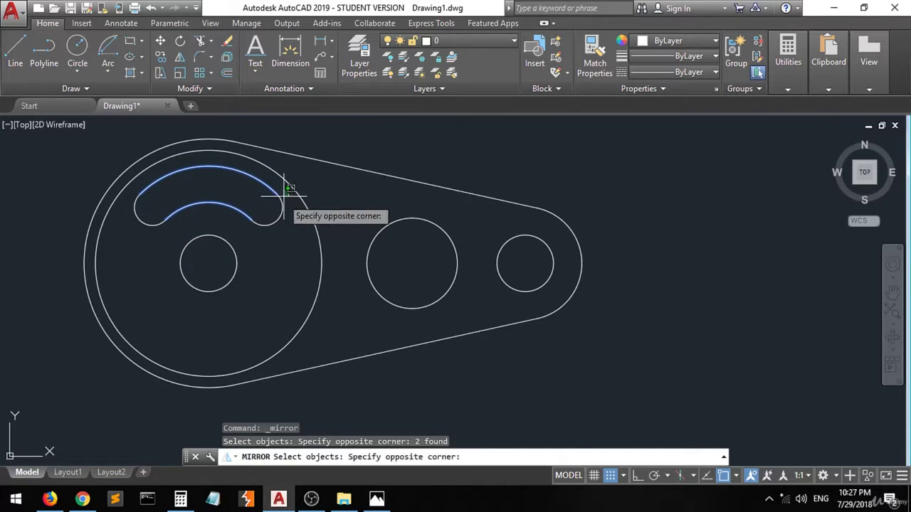
pyautogui.click(242, 228)
pyautogui.click(166, 192)
pyautogui.click(133, 222)
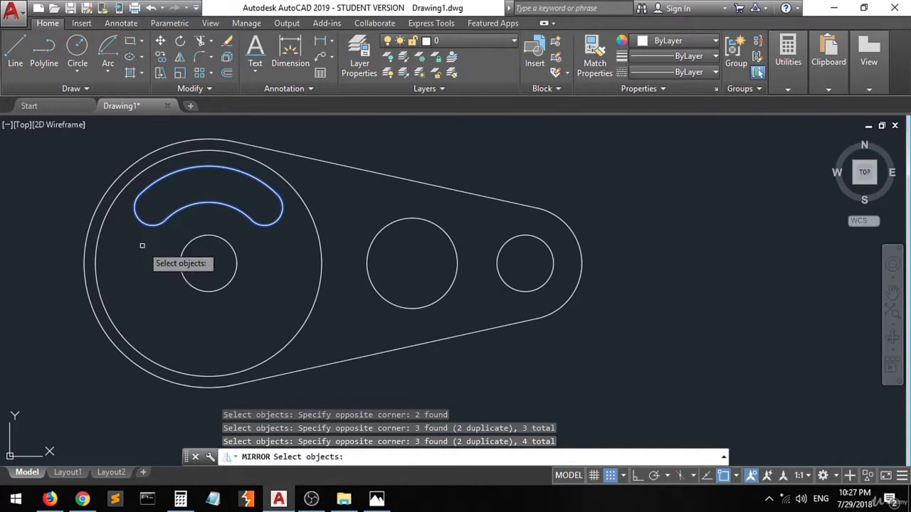
pyautogui.press('Return')
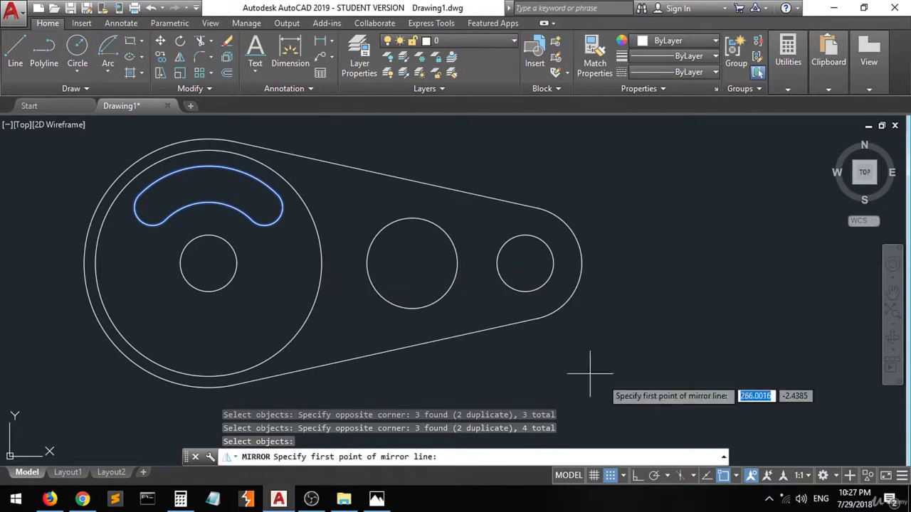
pyautogui.click(736, 476)
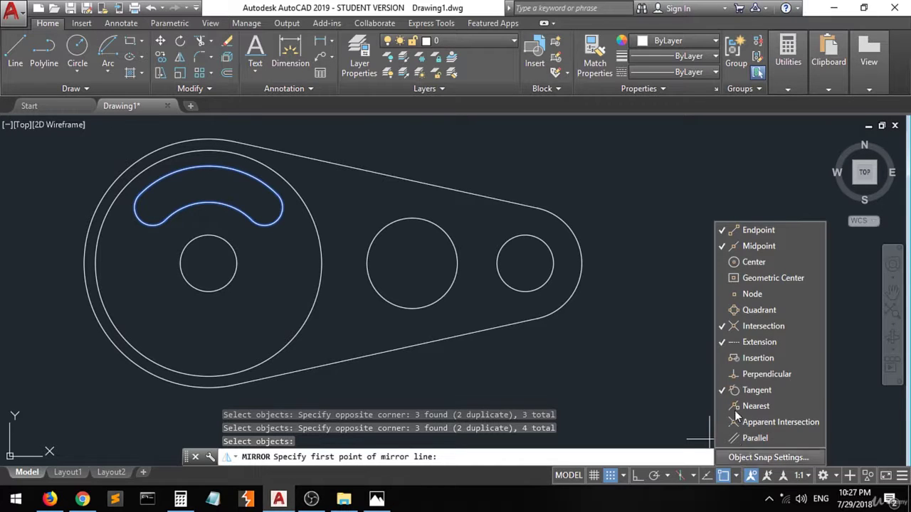
pyautogui.click(196, 265)
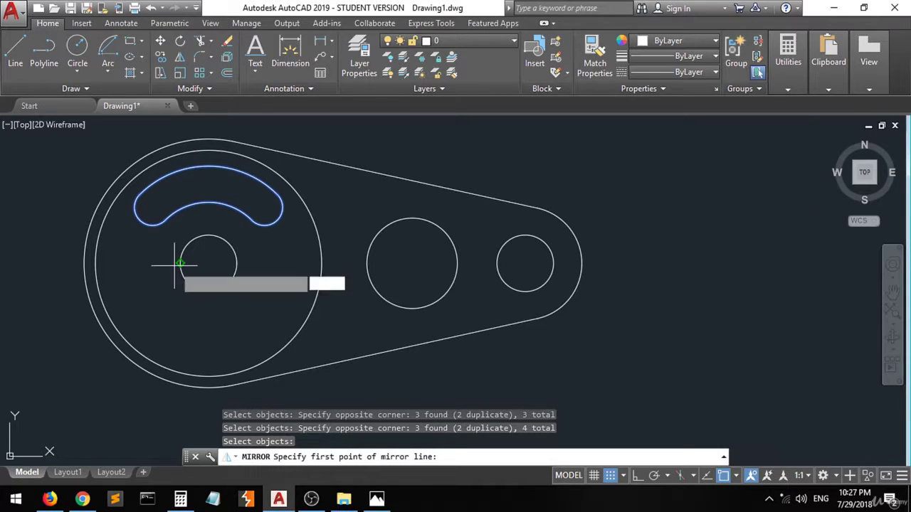
pyautogui.click(181, 263)
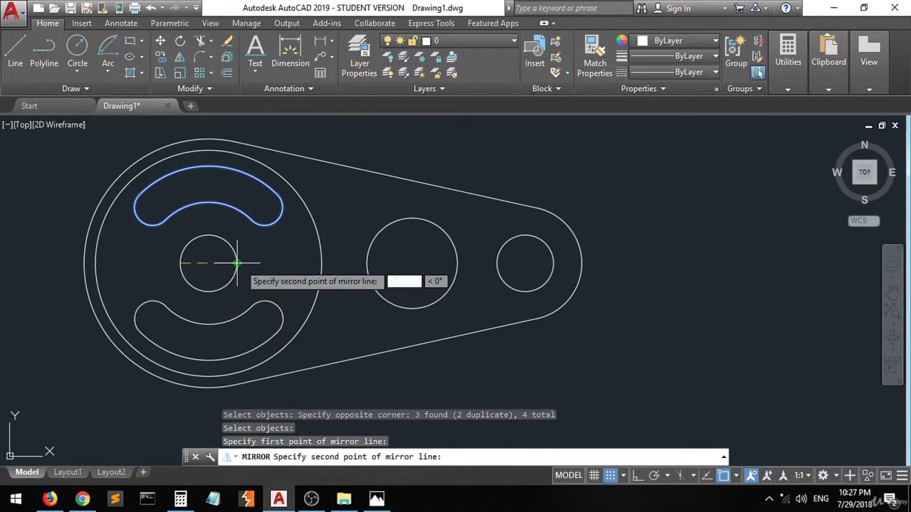
pyautogui.click(239, 263)
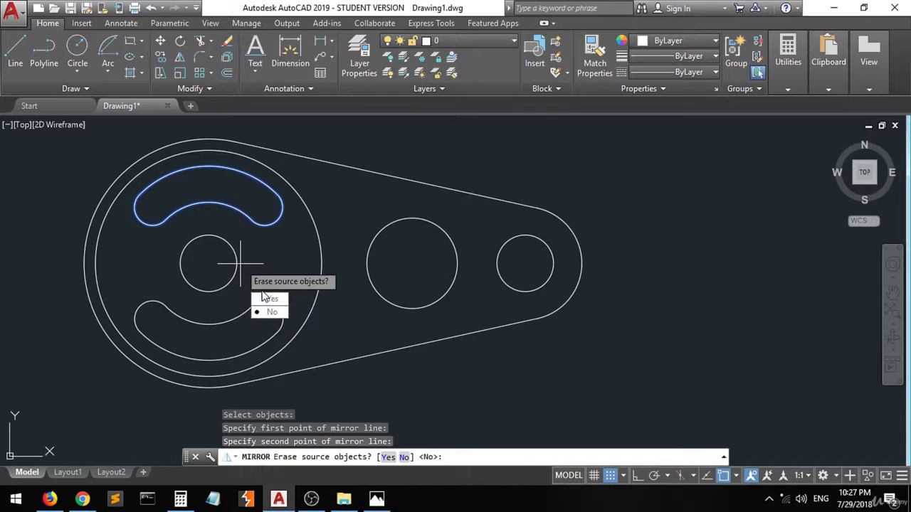
pyautogui.click(269, 312)
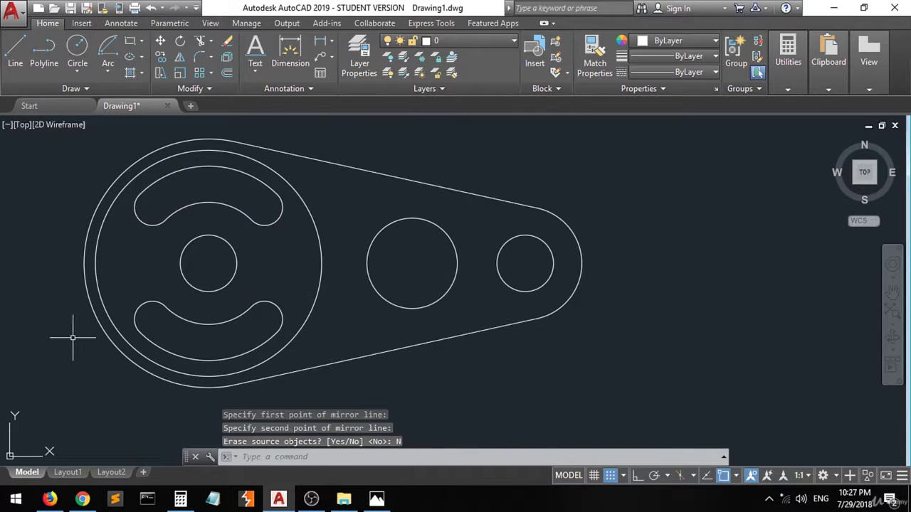
# Step: Compare the finished outline with the reference picture in a smaller window beside the drawing, and minimise the picture
pyautogui.scroll(-2, 89, 336)
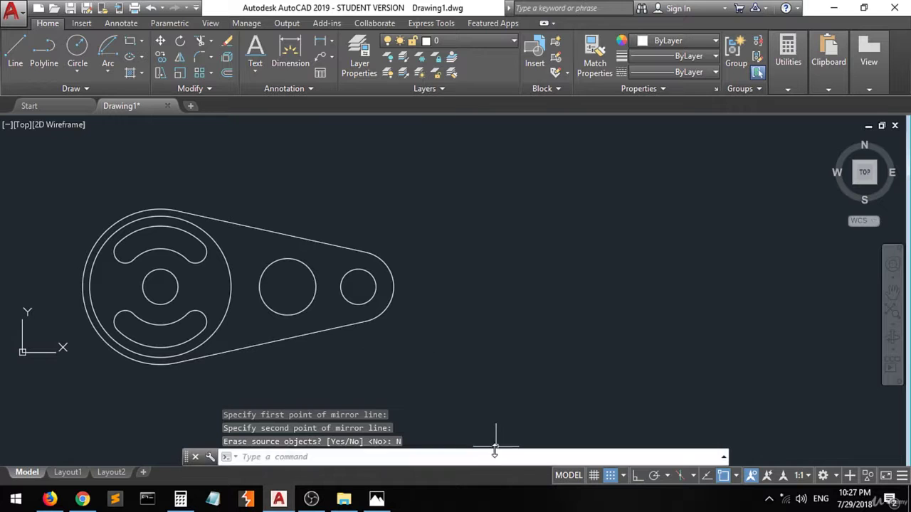
pyautogui.click(376, 499)
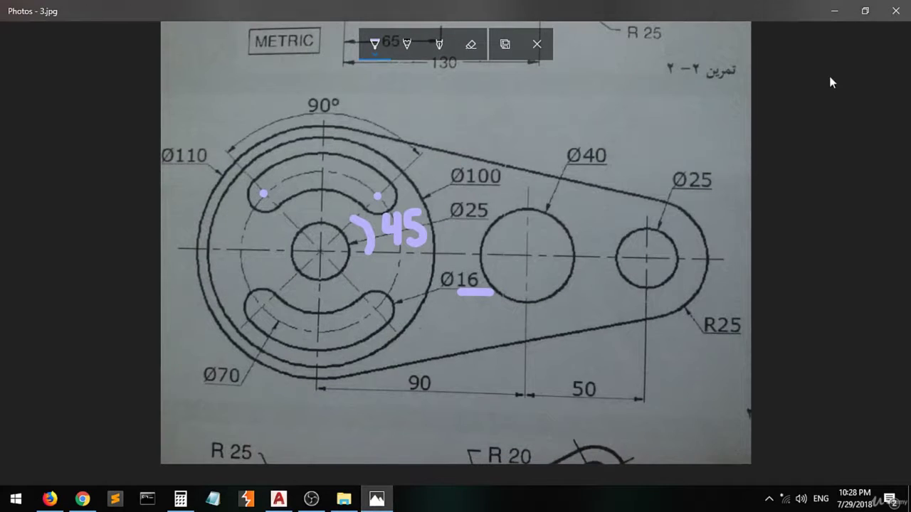
pyautogui.click(864, 10)
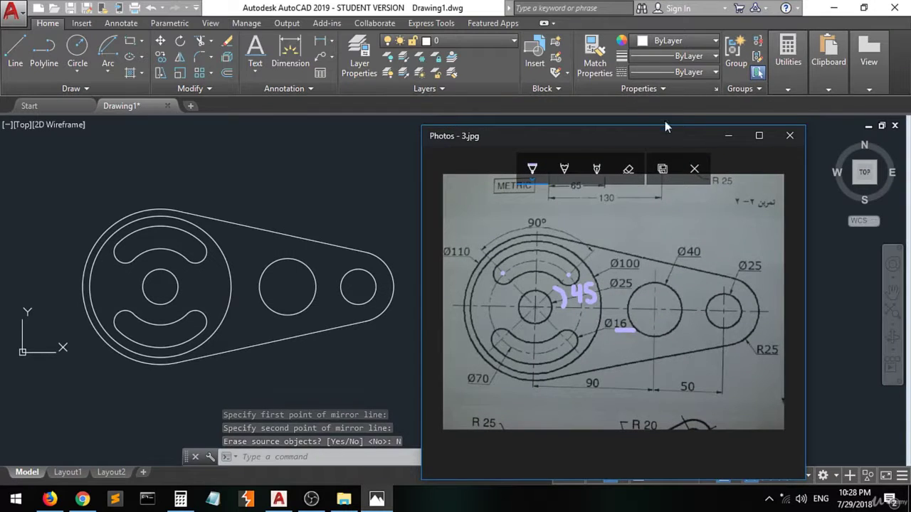
pyautogui.moveTo(616, 138); pyautogui.dragTo(617, 110)
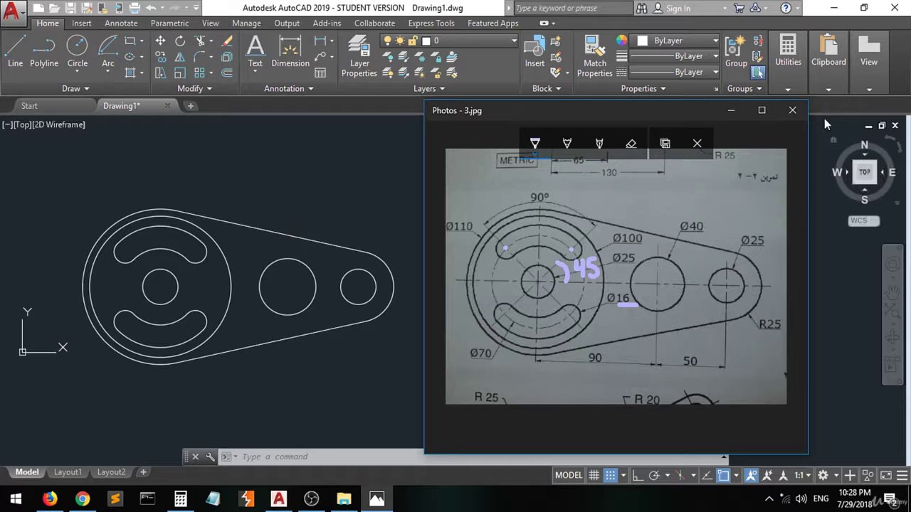
pyautogui.click(734, 114)
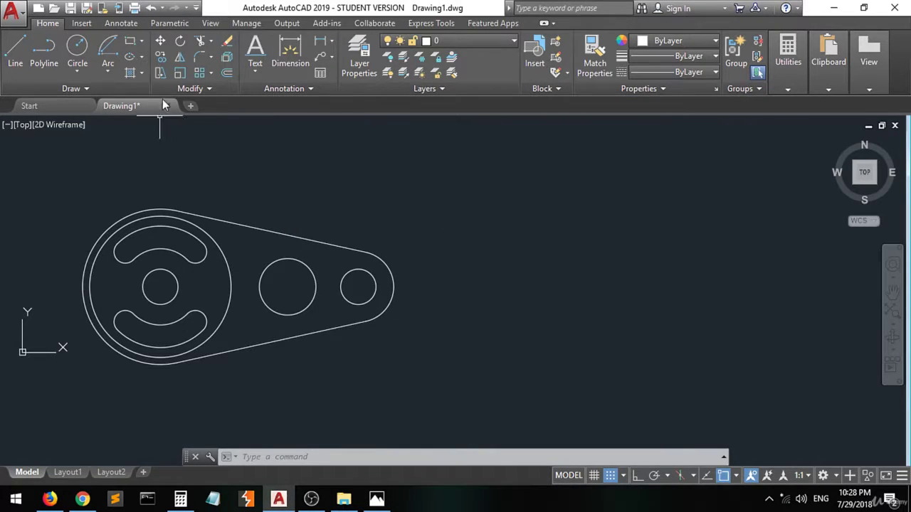
# Step: Enable Center snap and add a linear dimension below the plate between the centres of the large disc and the middle hole
pyautogui.click(290, 51)
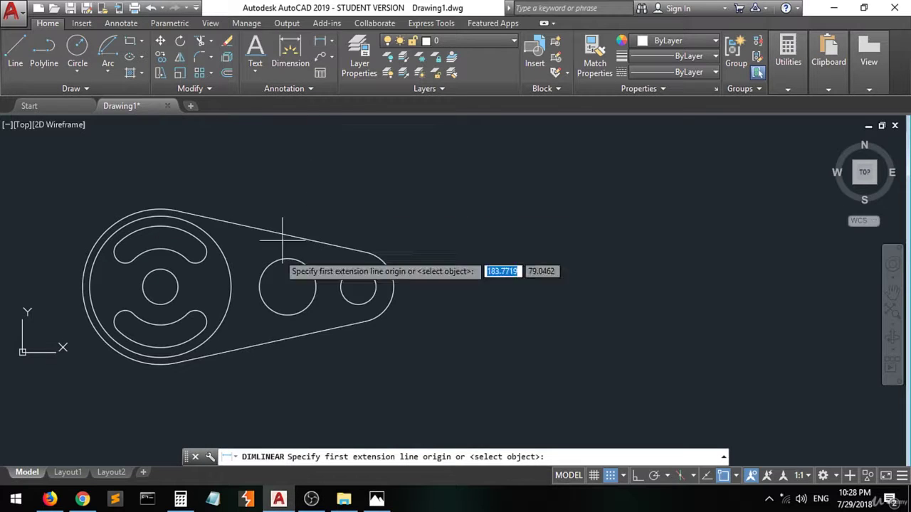
pyautogui.click(377, 499)
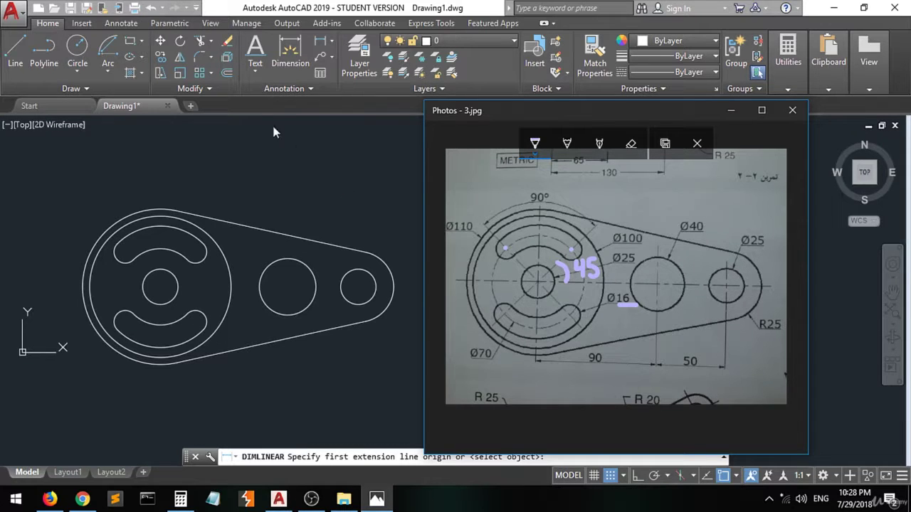
pyautogui.click(324, 44)
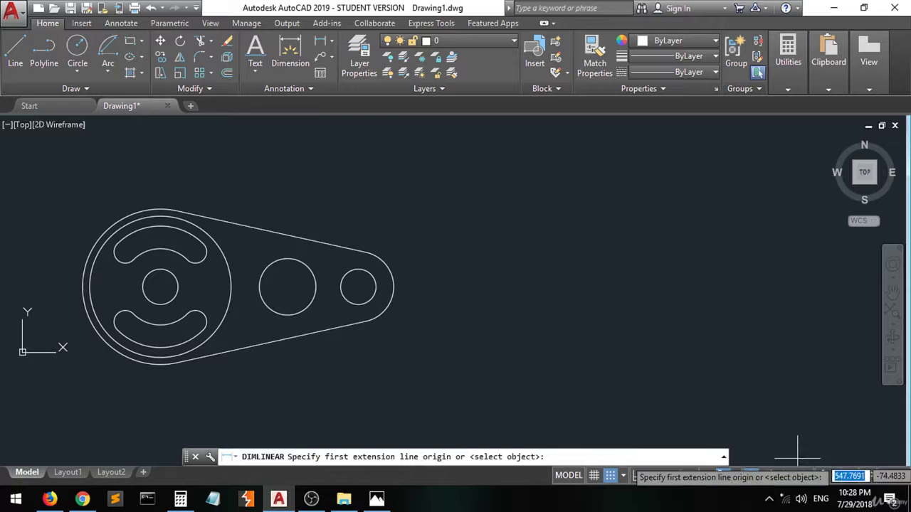
pyautogui.click(735, 476)
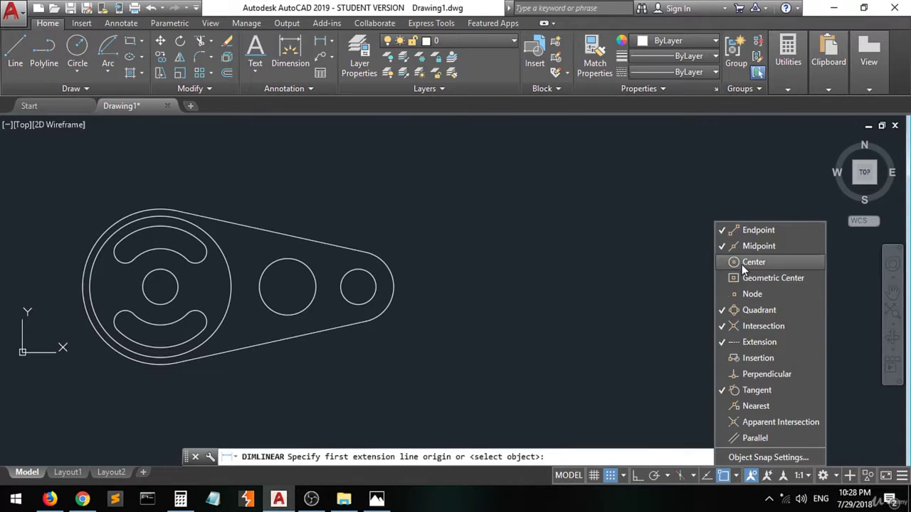
pyautogui.click(179, 298)
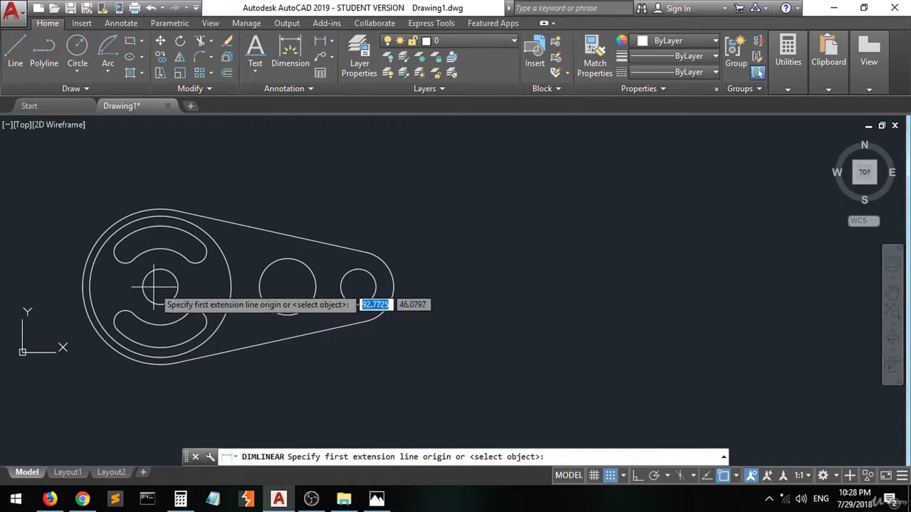
pyautogui.click(160, 286)
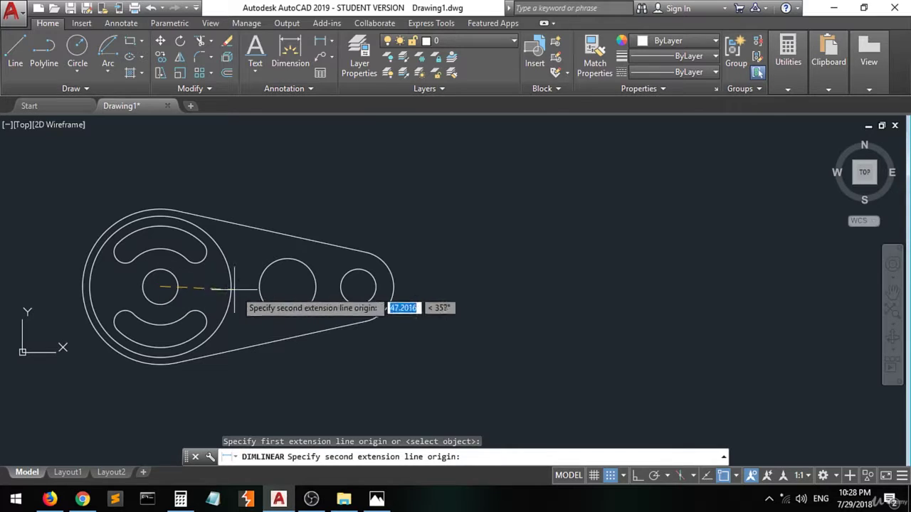
pyautogui.click(288, 287)
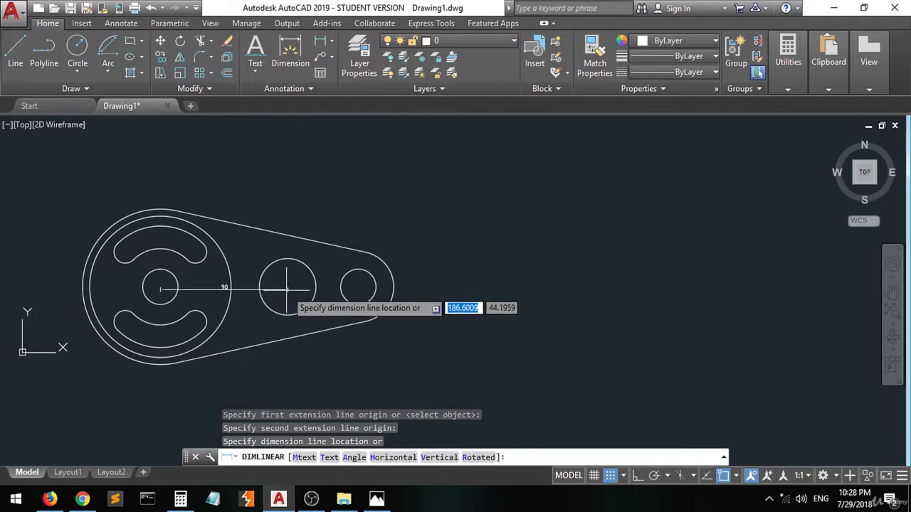
pyautogui.click(288, 397)
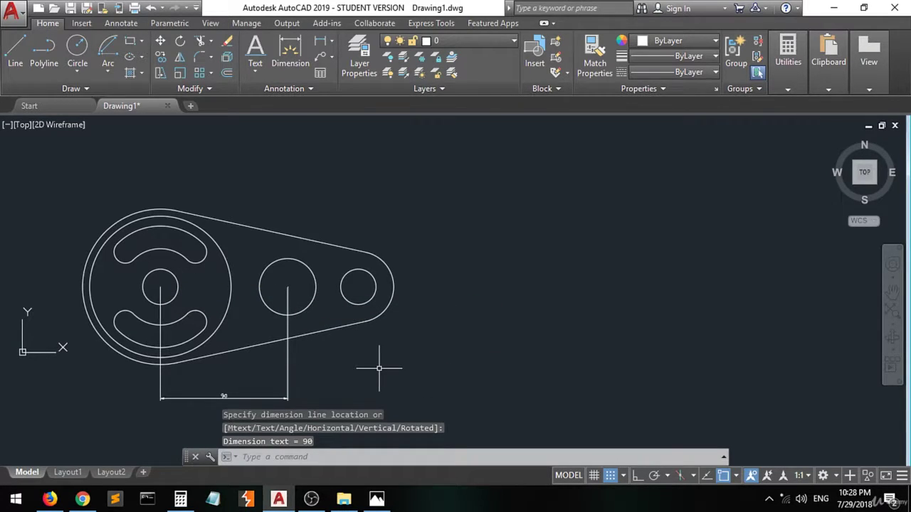
# Step: Add a linear dimension between the centres of the middle hole and the small end hole, in line with the previous dimension
pyautogui.press('Return')
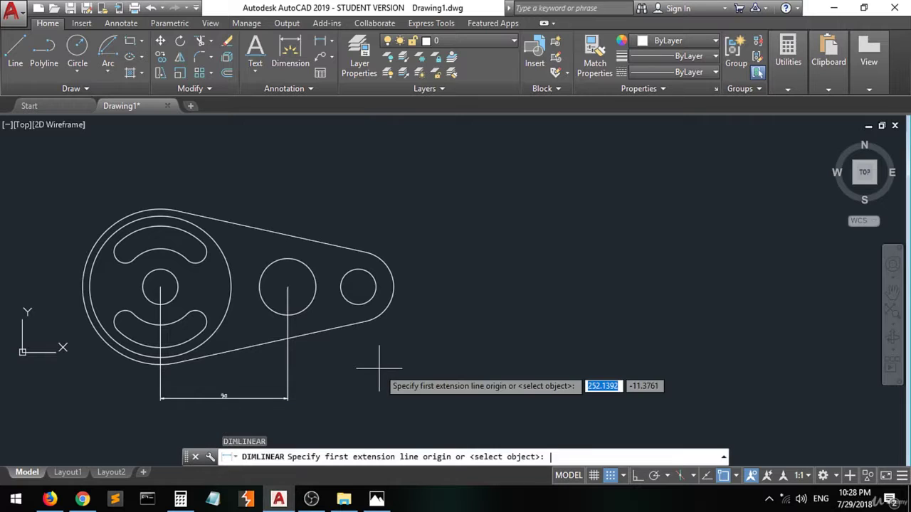
pyautogui.click(288, 286)
pyautogui.click(358, 287)
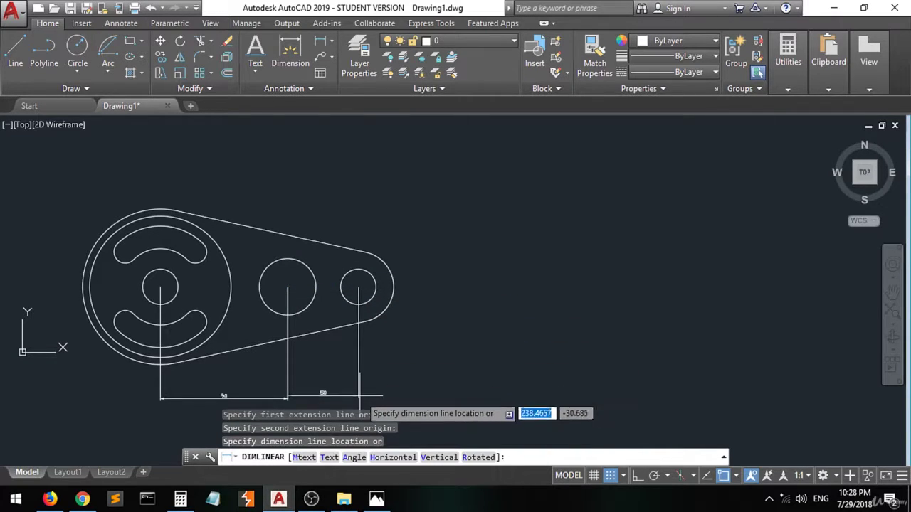
pyautogui.click(365, 397)
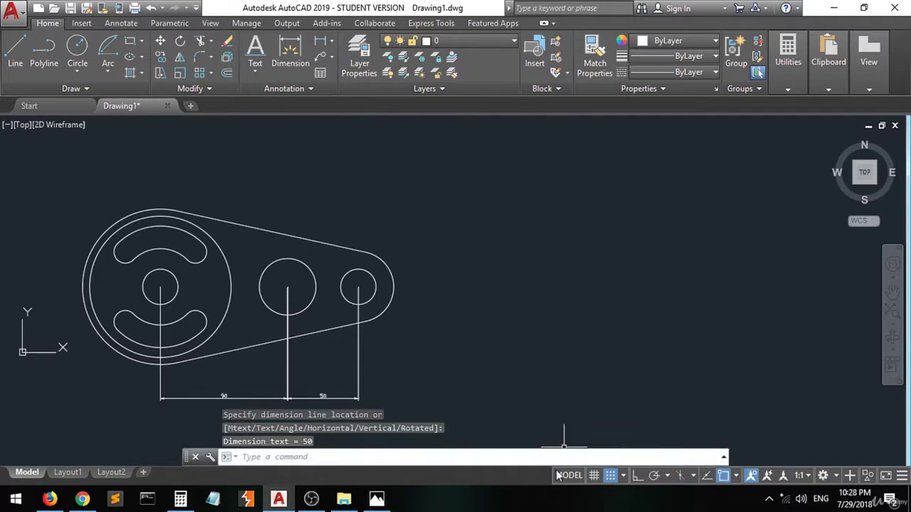
# Step: Check the end radius in the reference picture and add a radius dimension to the plate's rounded small end, with its text outside the outline
pyautogui.click(378, 500)
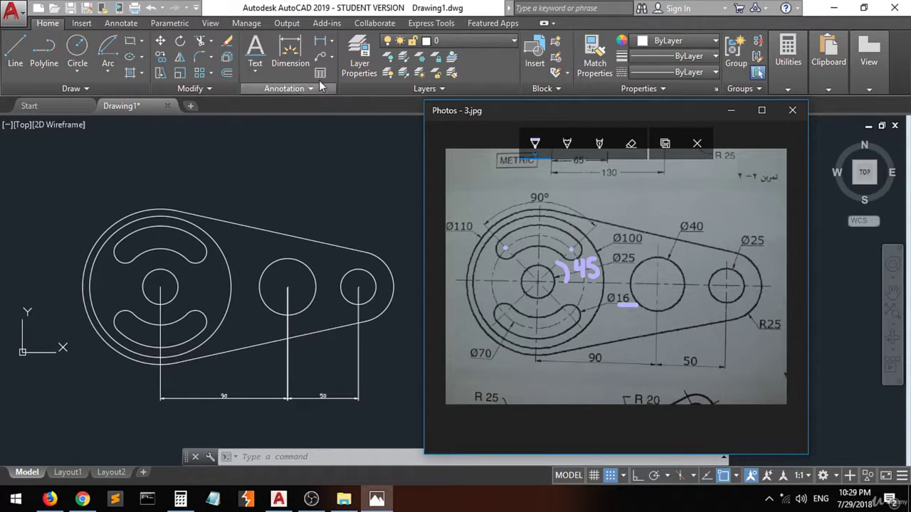
pyautogui.click(331, 51)
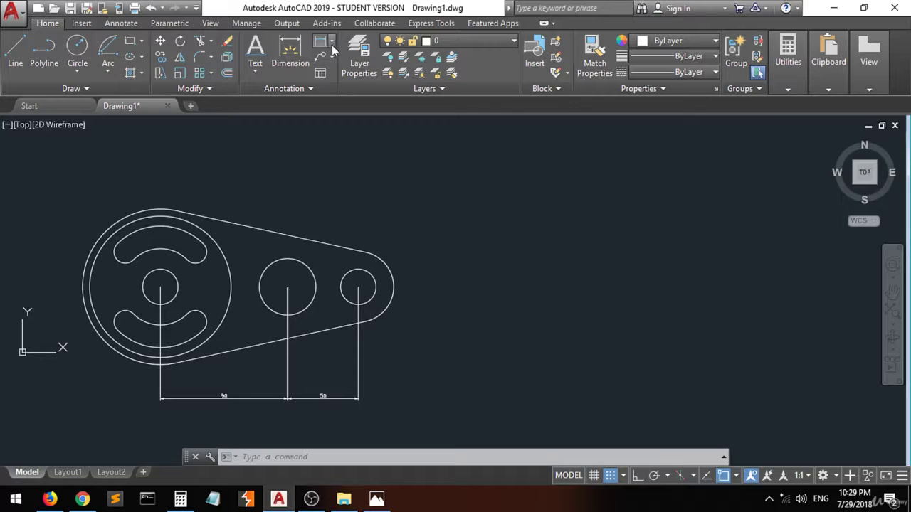
pyautogui.click(332, 42)
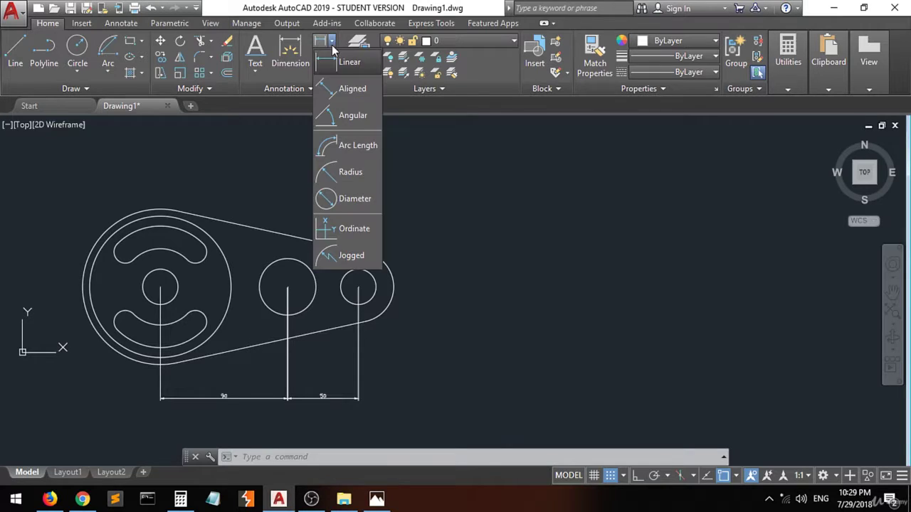
pyautogui.click(354, 175)
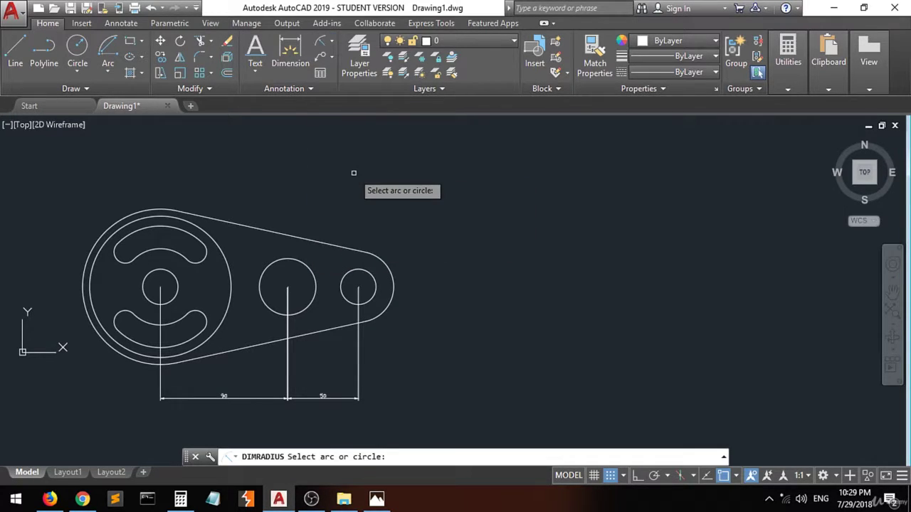
pyautogui.click(377, 498)
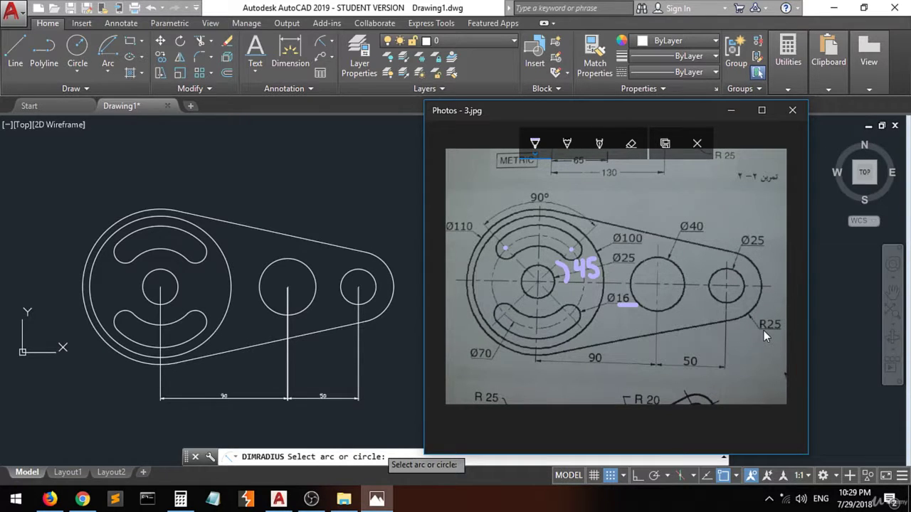
pyautogui.click(378, 311)
pyautogui.click(384, 311)
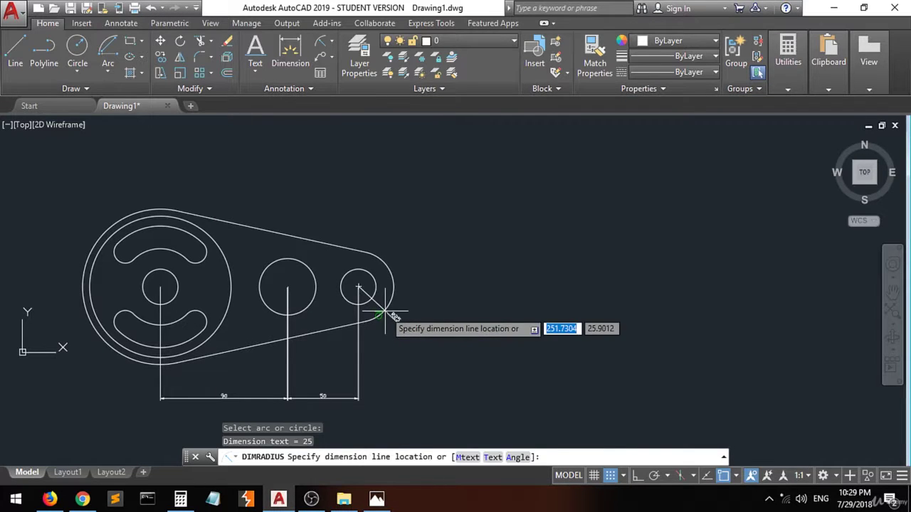
pyautogui.click(449, 296)
pyautogui.scroll(2, 414, 318)
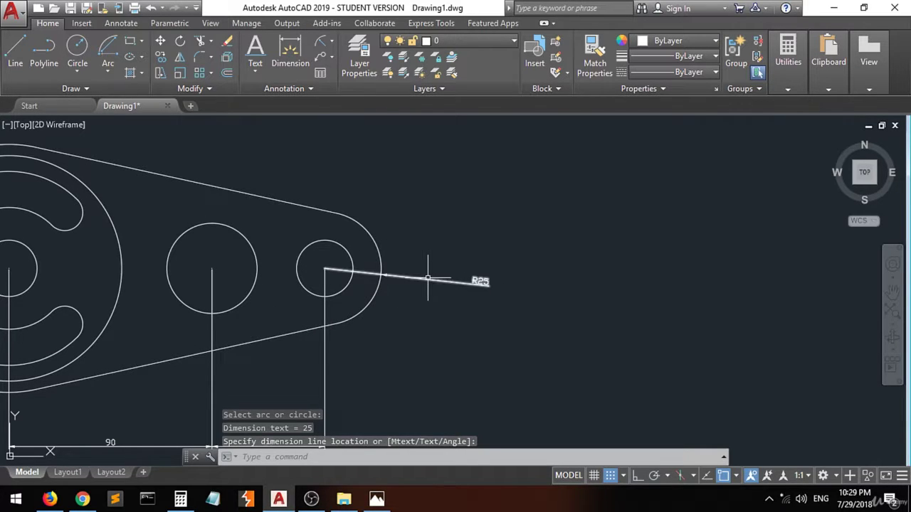
pyautogui.scroll(-2, 420, 292)
pyautogui.scroll(1, 424, 293)
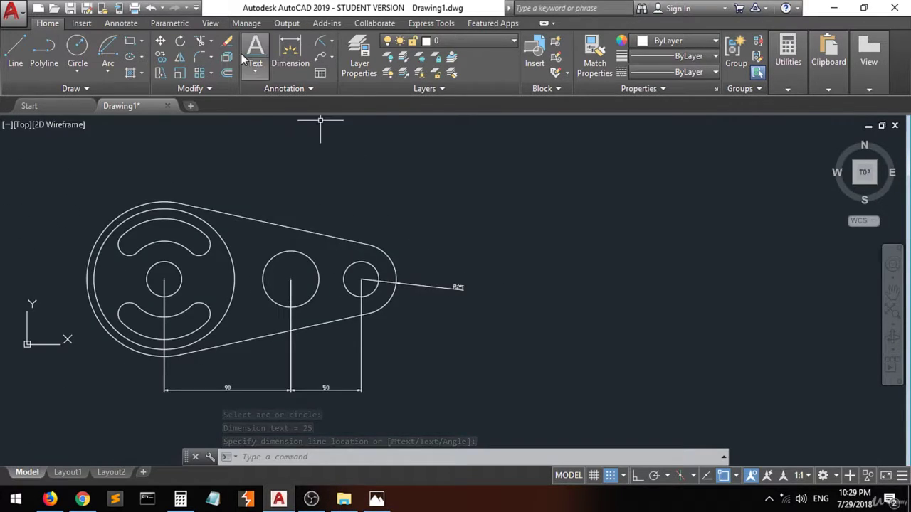
# Step: Add diameter dimensions to the small end hole and the middle hole, placing their texts outside the plate outline
pyautogui.click(333, 44)
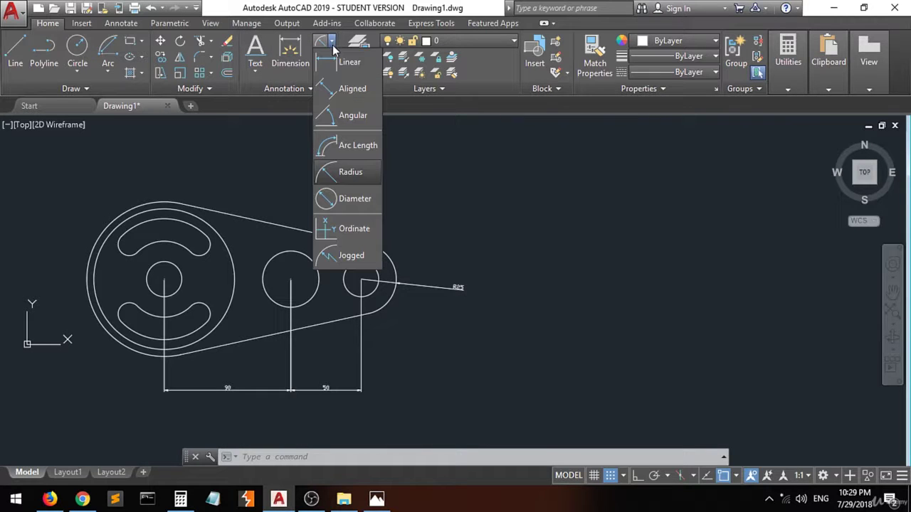
pyautogui.click(324, 202)
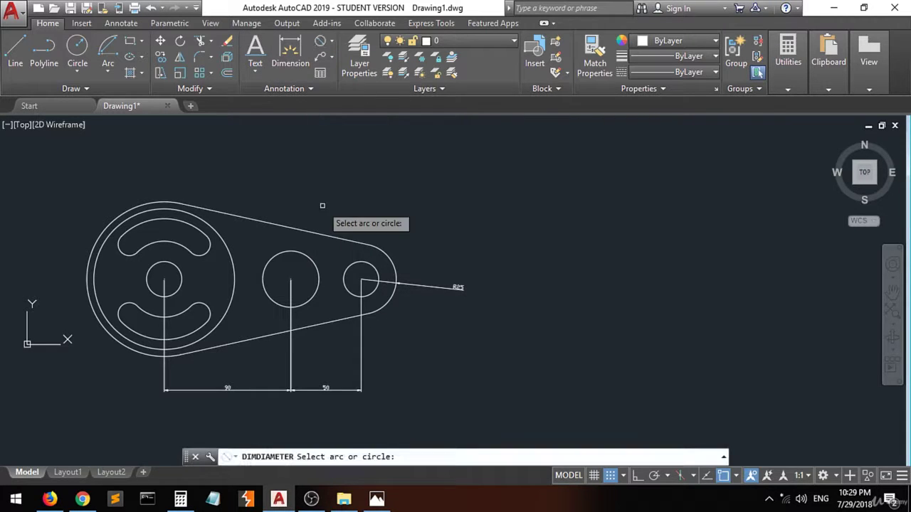
pyautogui.click(367, 264)
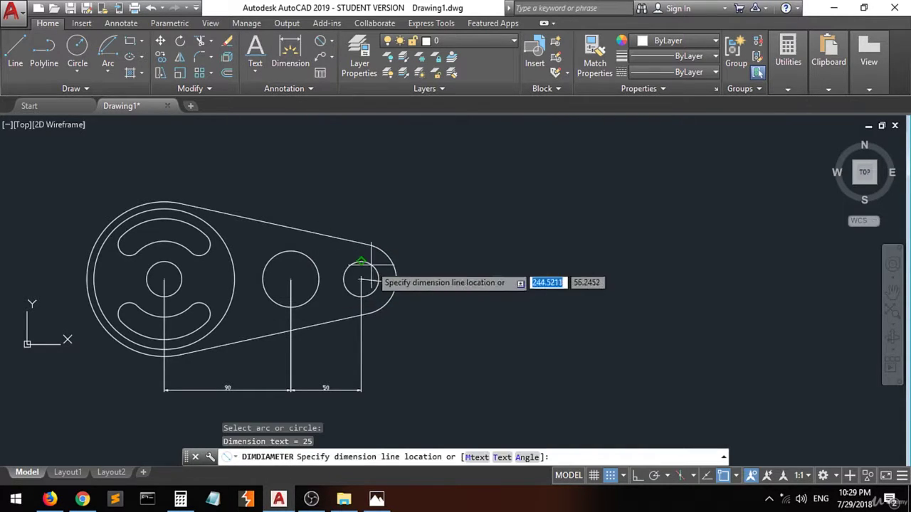
pyautogui.click(415, 249)
pyautogui.press('Return')
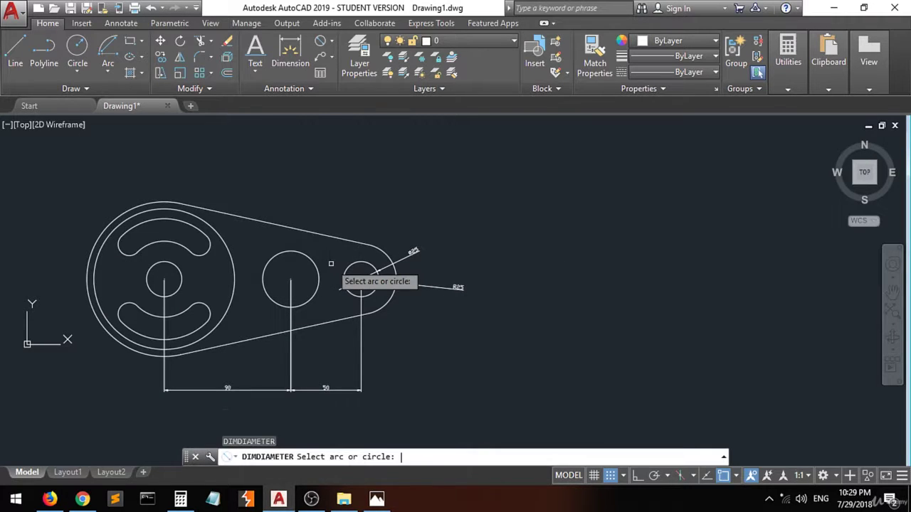
pyautogui.click(314, 264)
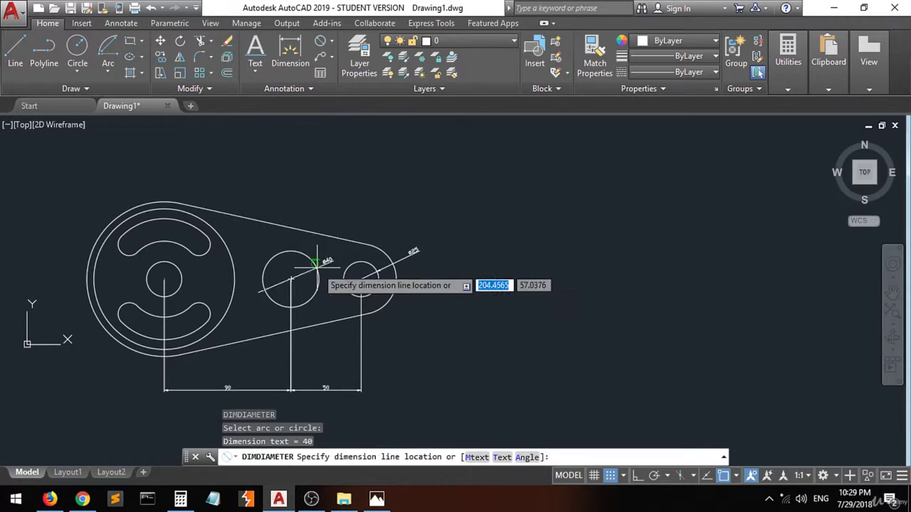
pyautogui.click(344, 212)
# Step: Add diameter dimensions to the plate's large rounded end arc and the disc circle inside it, with texts outside the outline
pyautogui.click(87, 266)
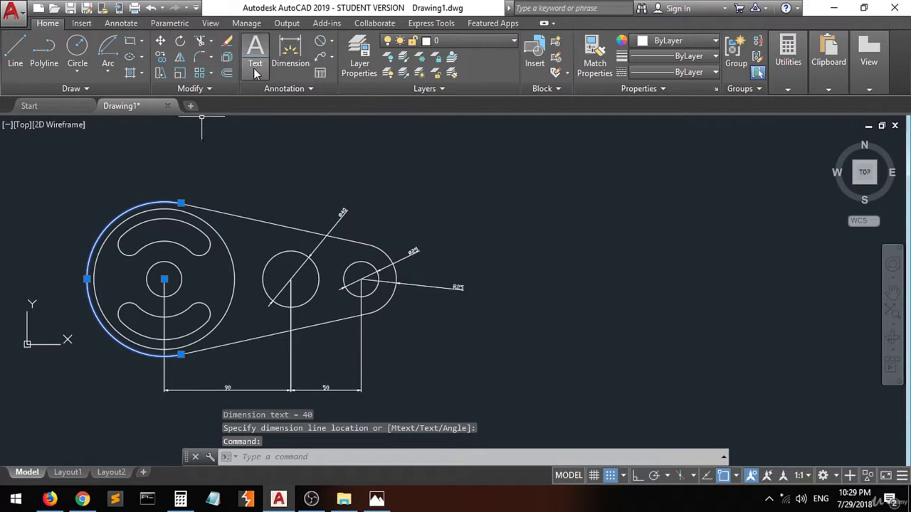
pyautogui.click(321, 44)
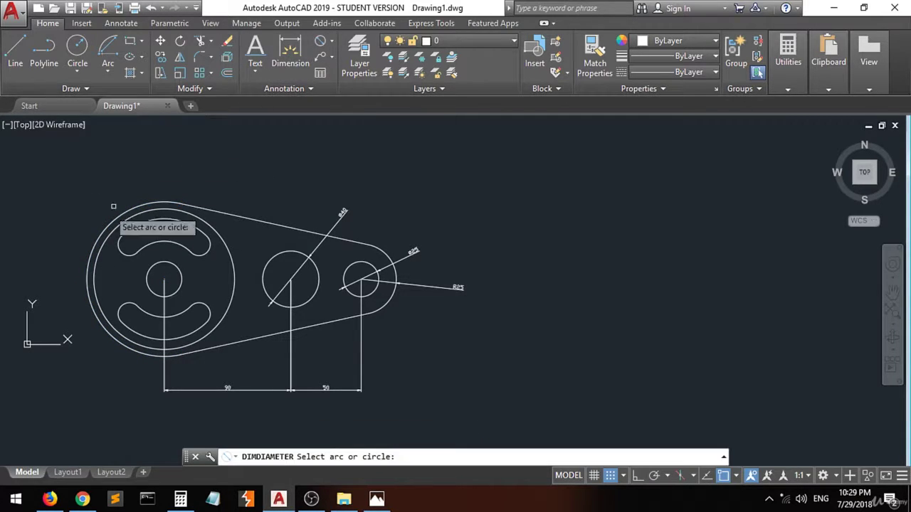
pyautogui.click(88, 261)
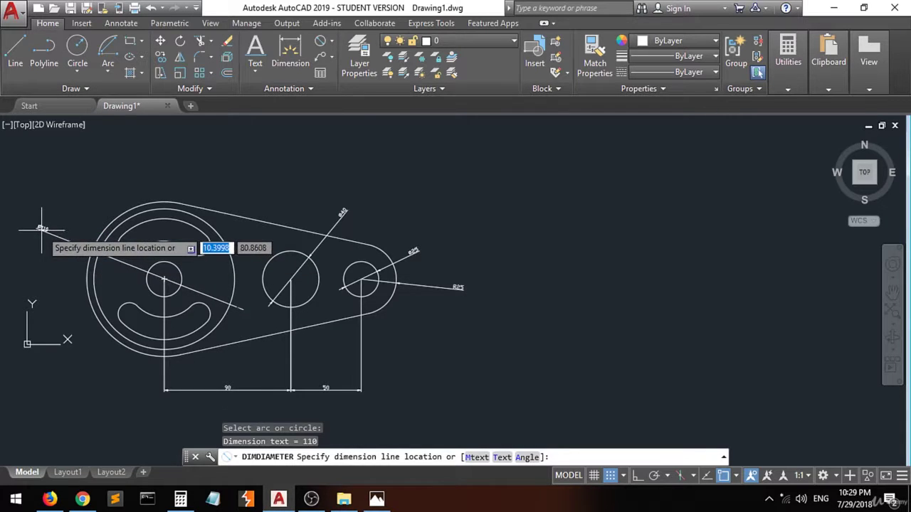
pyautogui.click(41, 250)
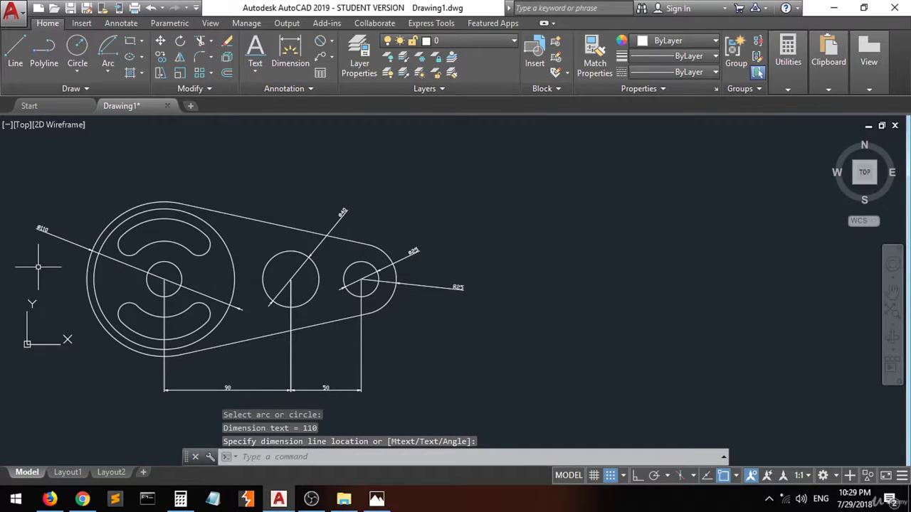
pyautogui.press('Return')
pyautogui.click(94, 258)
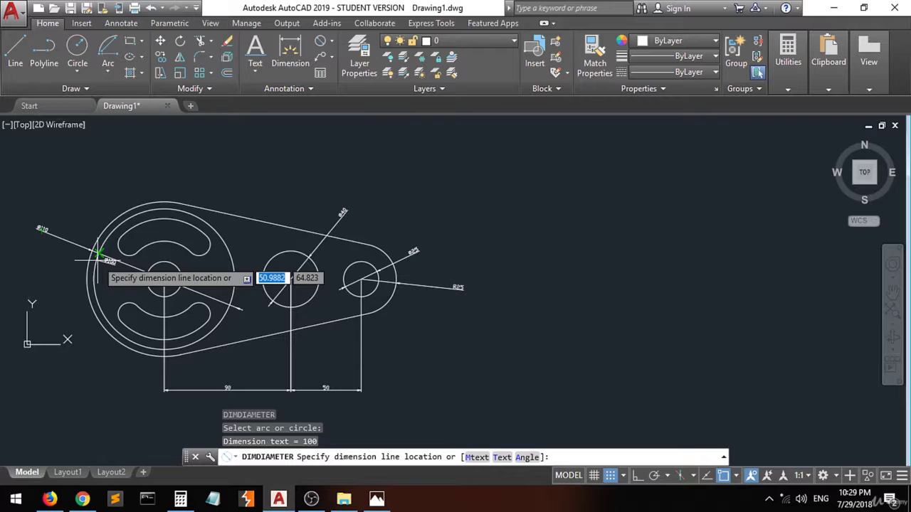
pyautogui.click(75, 193)
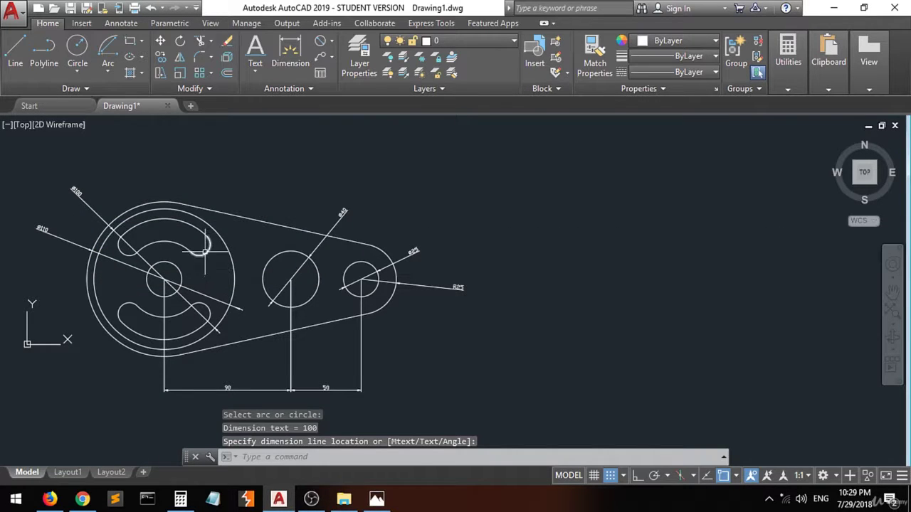
# Step: Add two diameter dimensions to the upper slot's right end arc, one text above the outline and one beside the disc
pyautogui.press('Return')
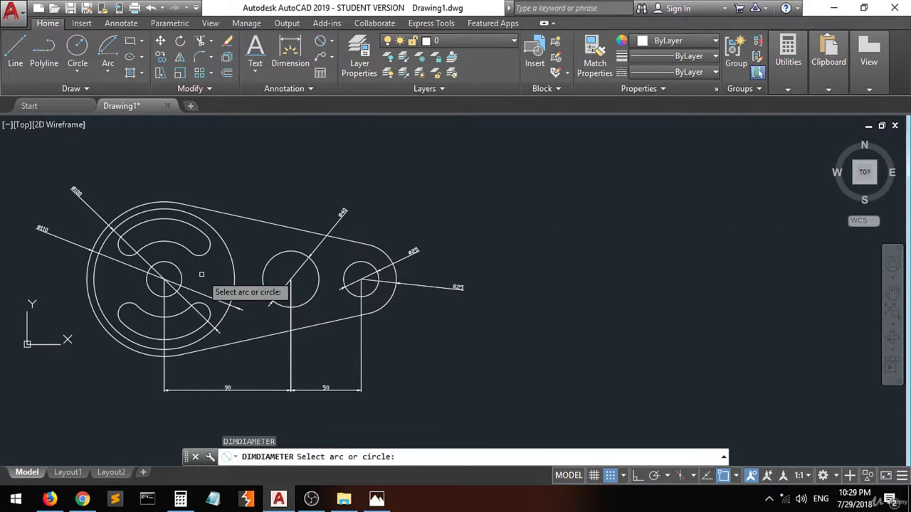
pyautogui.click(204, 254)
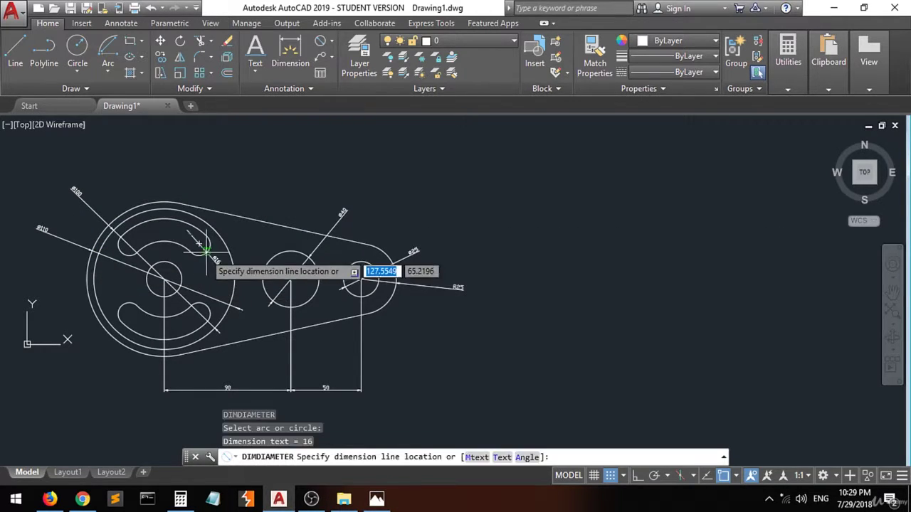
pyautogui.click(257, 193)
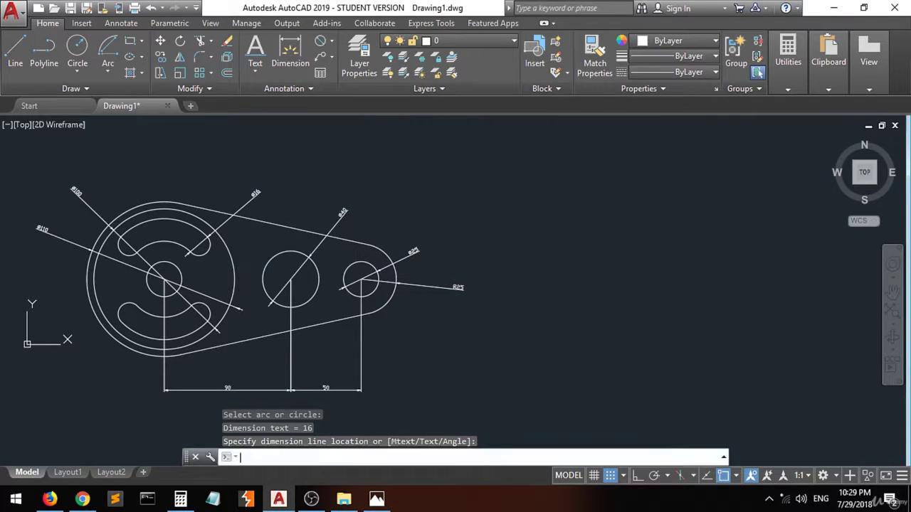
pyautogui.press('Return')
pyautogui.click(208, 255)
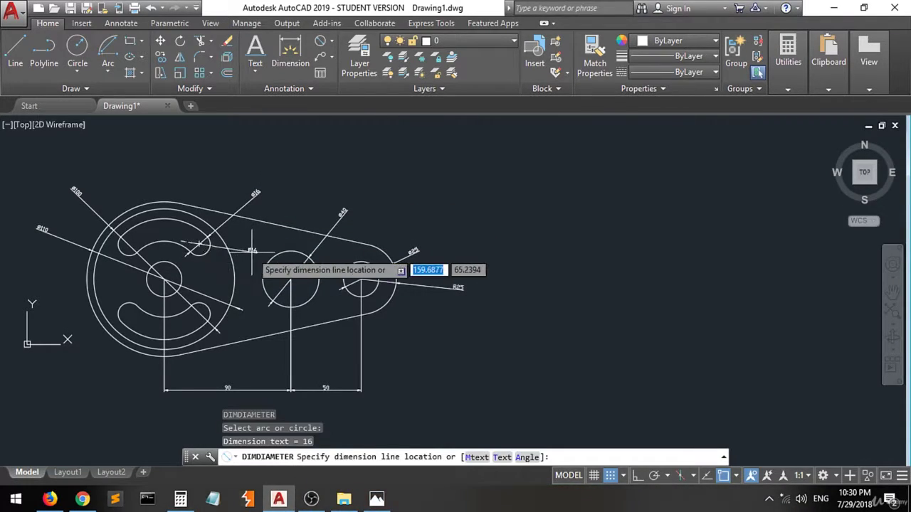
pyautogui.click(247, 250)
# Step: Add a diameter dimension to the disc's centre hole, with its text between the disc and the middle hole
pyautogui.click(181, 283)
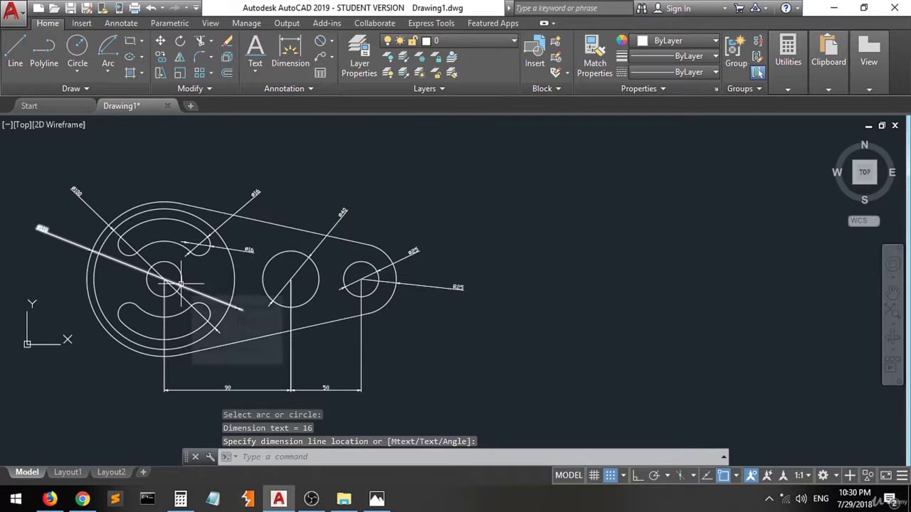
pyautogui.press('Return')
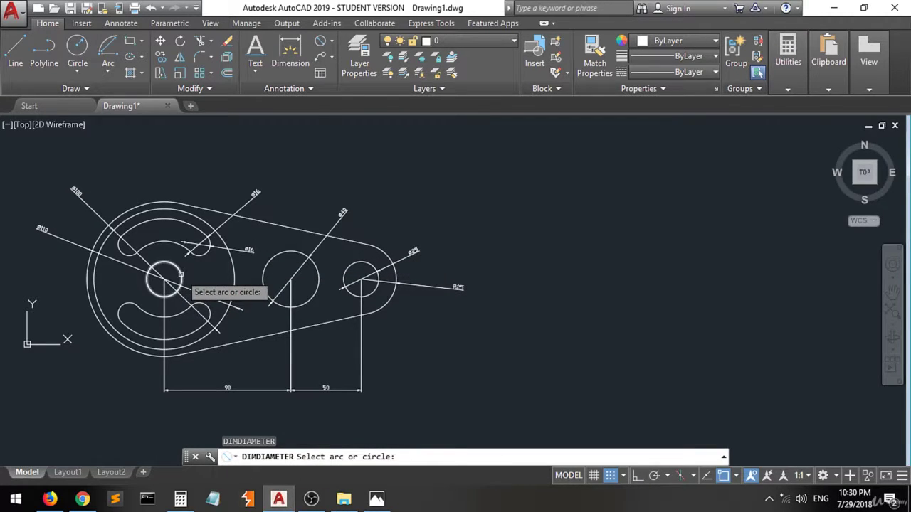
pyautogui.click(178, 275)
pyautogui.click(246, 278)
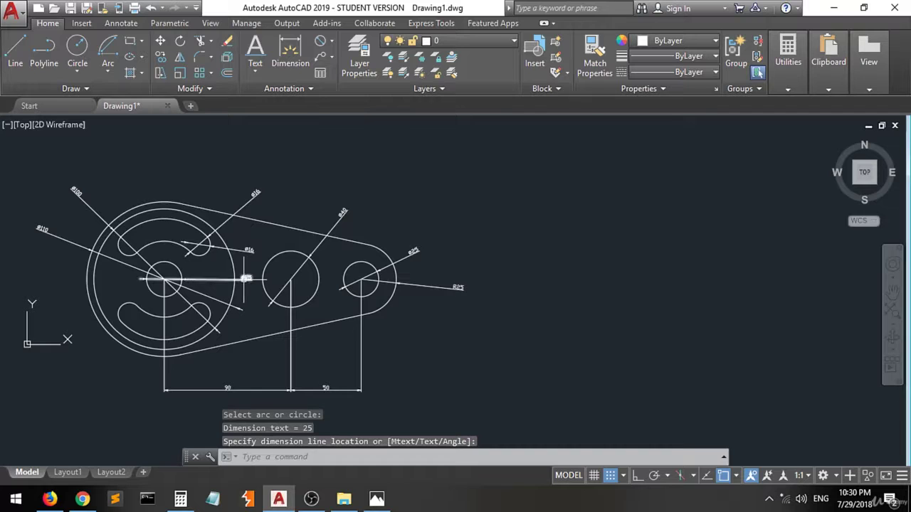
pyautogui.scroll(4, 246, 278)
pyautogui.scroll(-4, 275, 248)
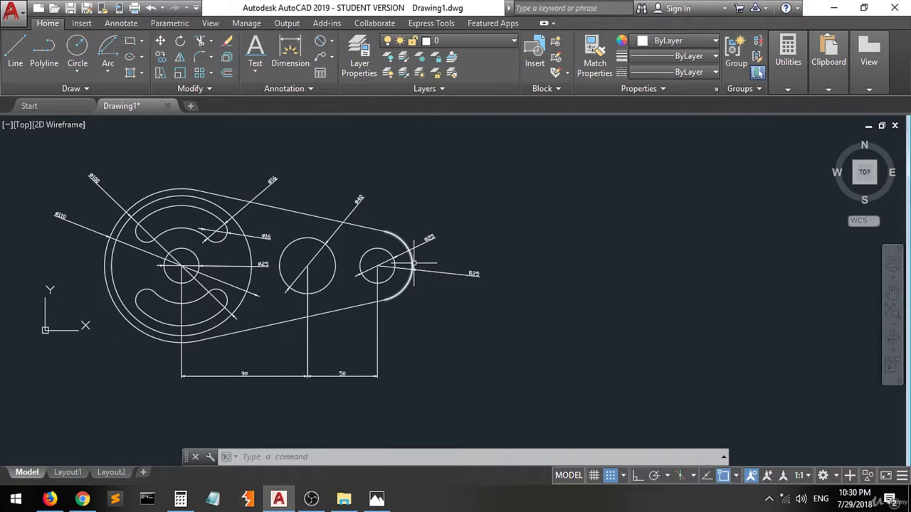
# Step: Create a new layer named dim with index color 31, and close the layer manager
pyautogui.moveTo(414, 264)
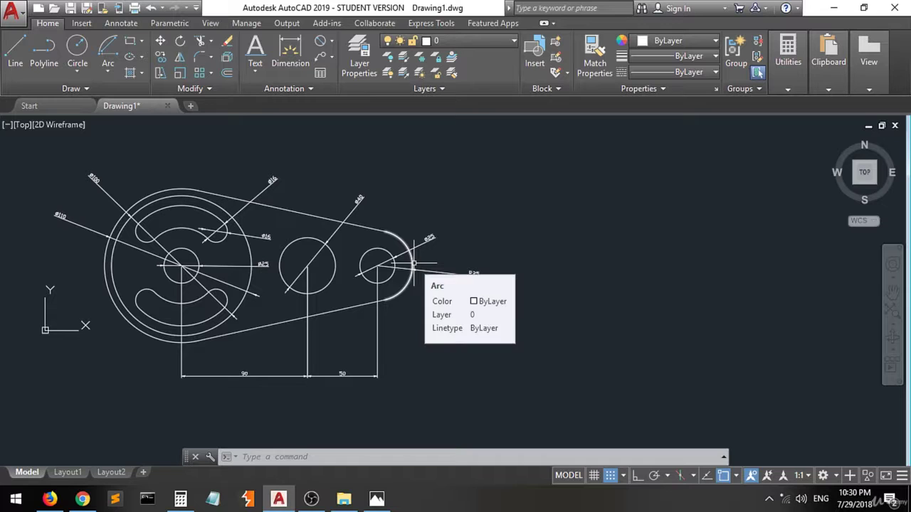
pyautogui.click(360, 62)
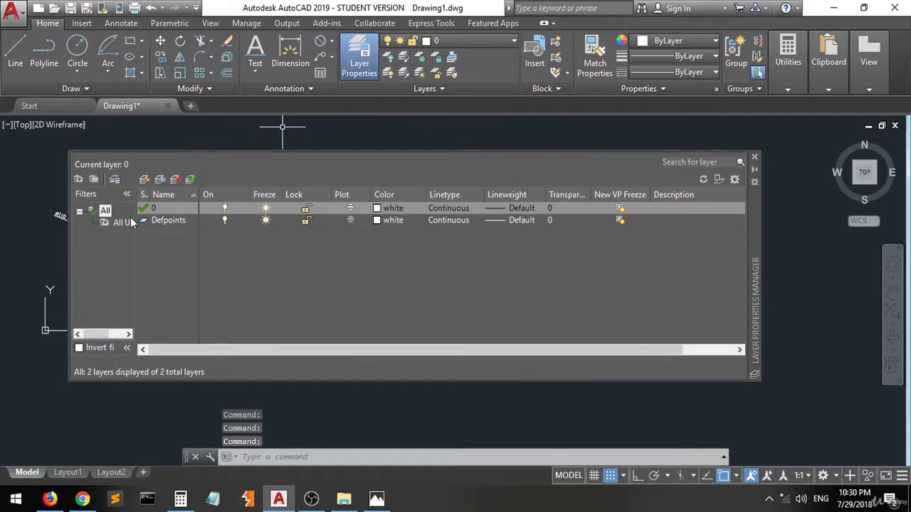
pyautogui.click(145, 180)
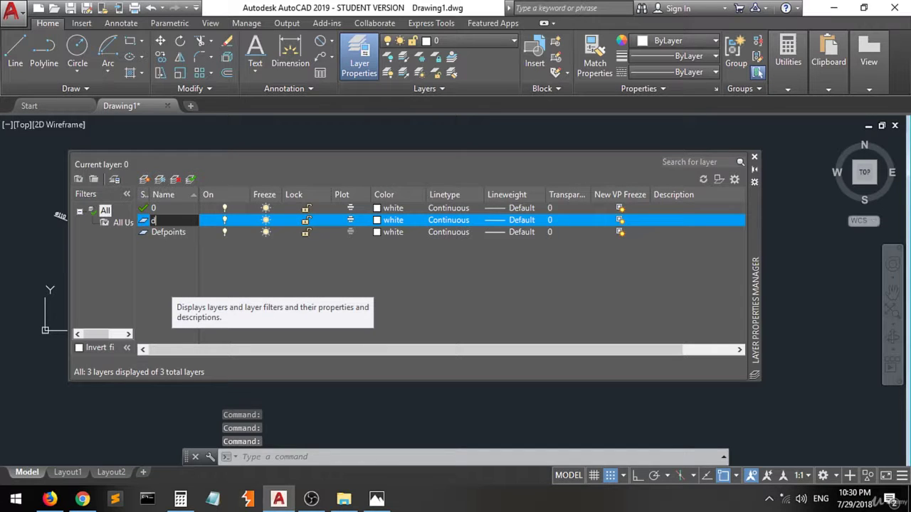
pyautogui.write('dim')
pyautogui.press('Return')
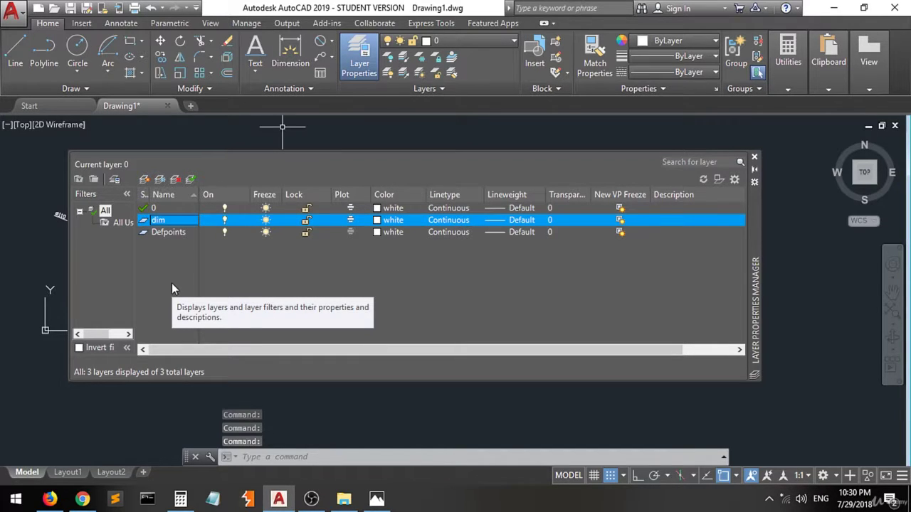
pyautogui.click(384, 220)
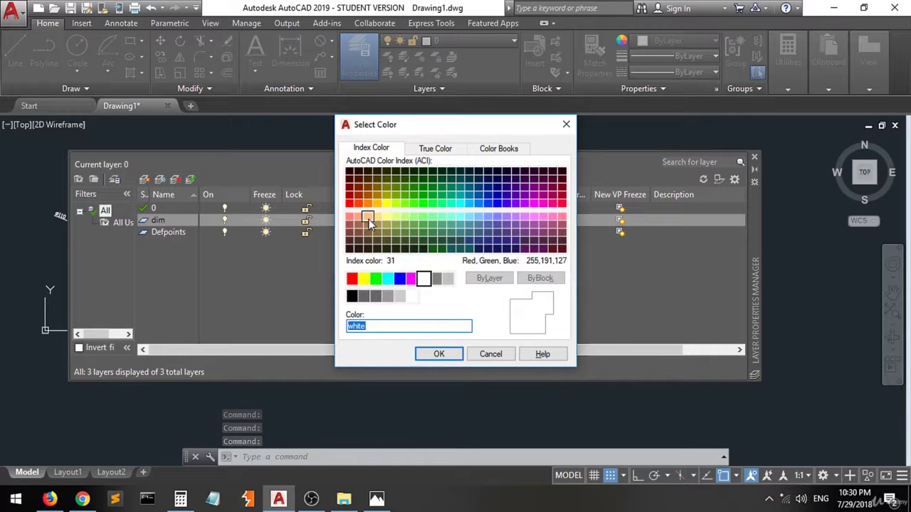
pyautogui.click(368, 217)
pyautogui.click(442, 356)
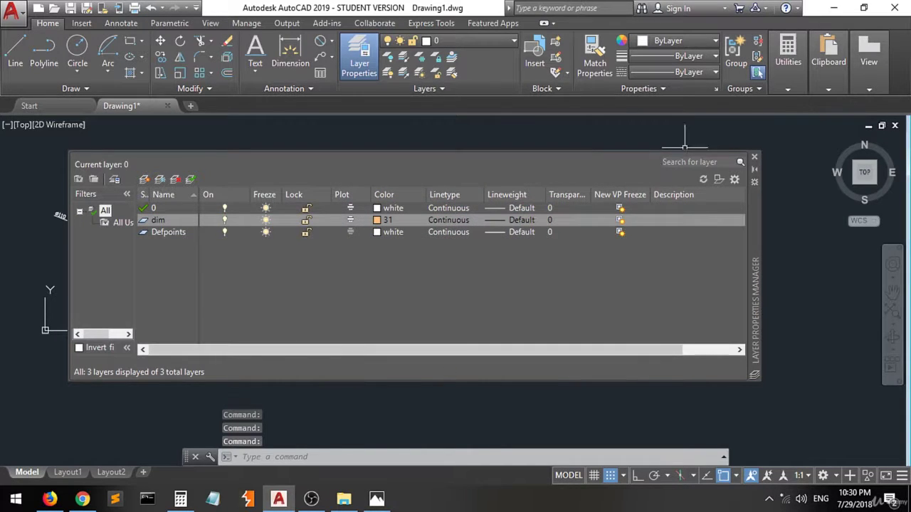
pyautogui.click(754, 158)
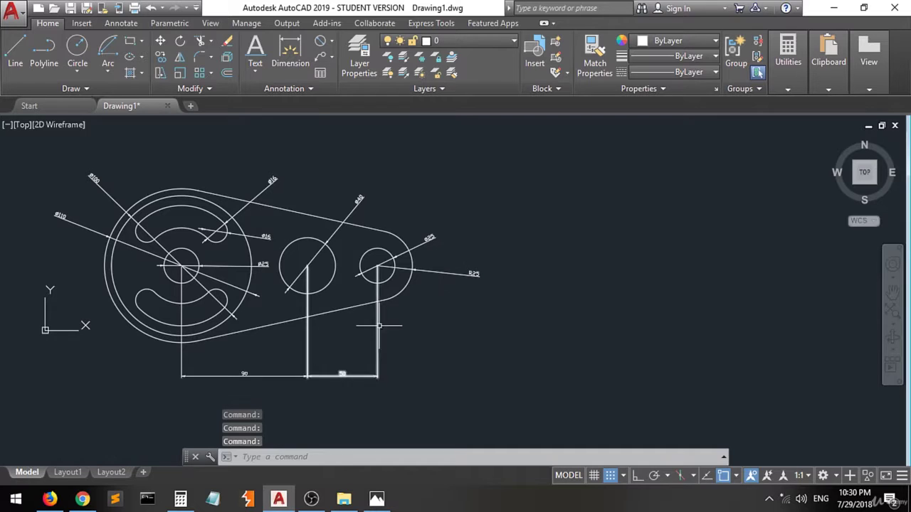
# Step: Select all linear, radius and diameter dimensions of the plate and move them to the dim layer
pyautogui.click(433, 342)
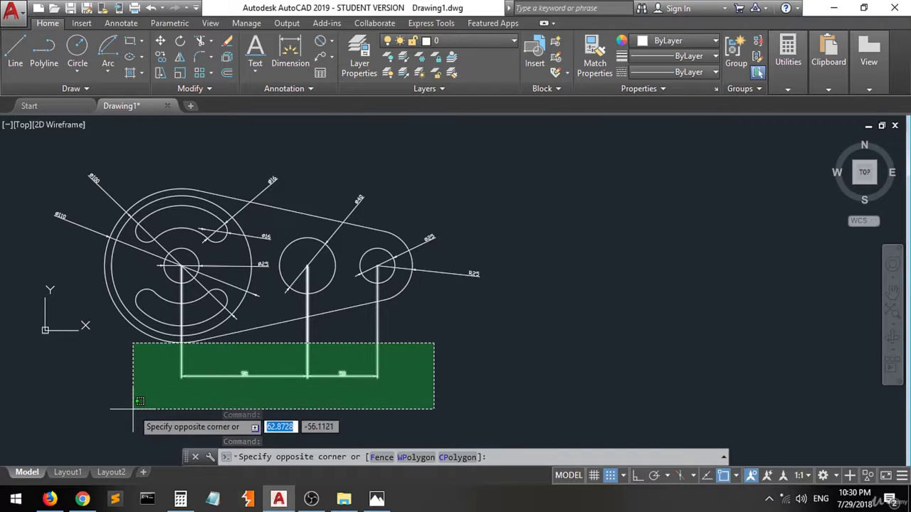
pyautogui.click(245, 385)
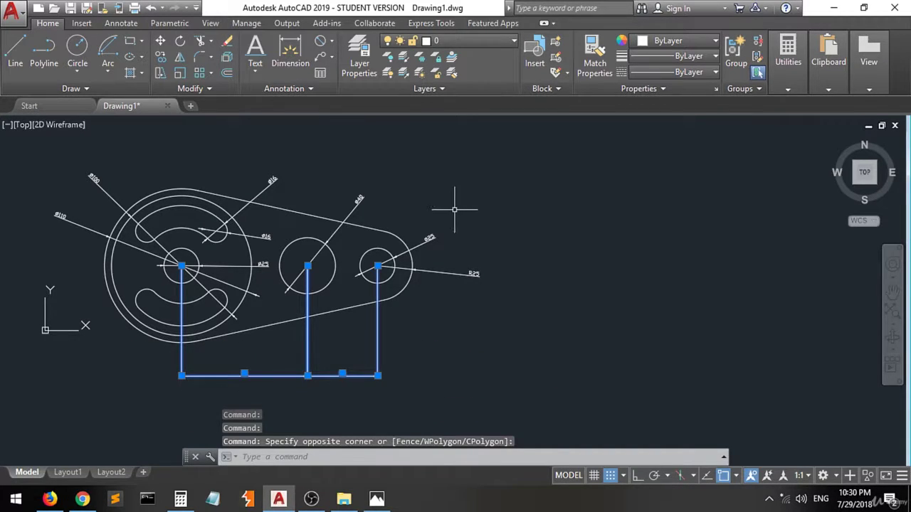
pyautogui.click(454, 209)
pyautogui.click(425, 243)
pyautogui.click(450, 278)
pyautogui.click(454, 264)
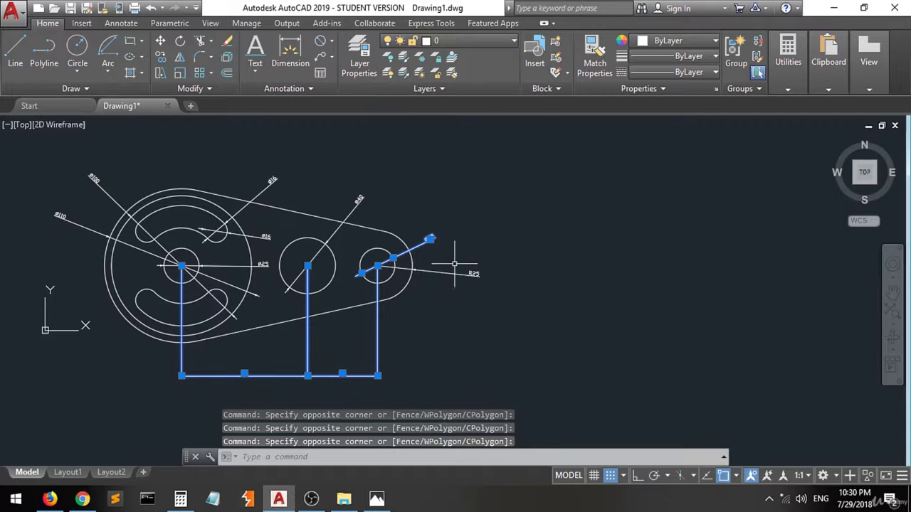
pyautogui.click(453, 271)
pyautogui.click(380, 204)
pyautogui.click(305, 181)
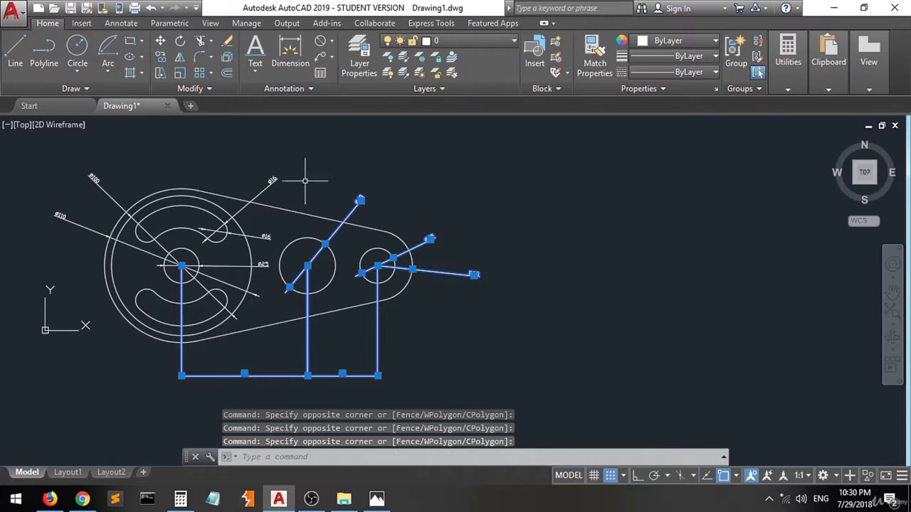
pyautogui.click(305, 181)
pyautogui.click(261, 170)
pyautogui.click(276, 225)
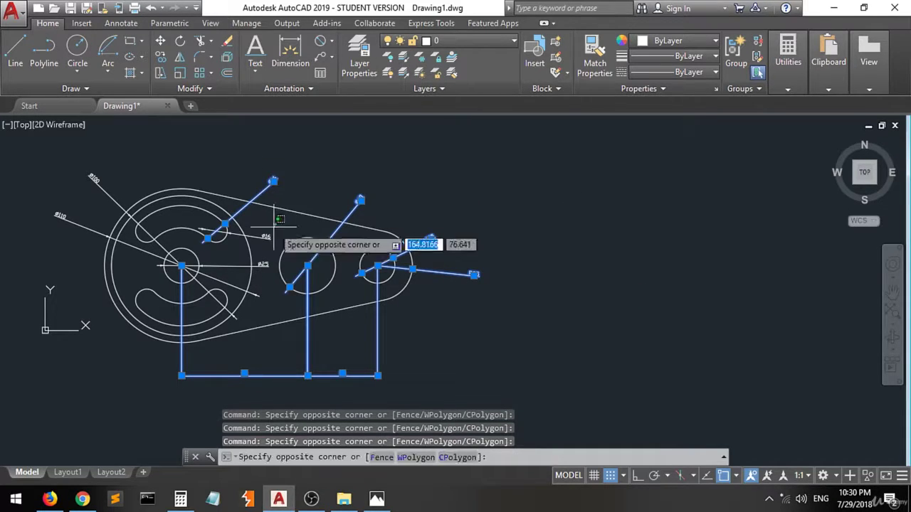
pyautogui.click(269, 265)
pyautogui.rightClick(269, 265)
pyautogui.click(224, 284)
pyautogui.click(122, 165)
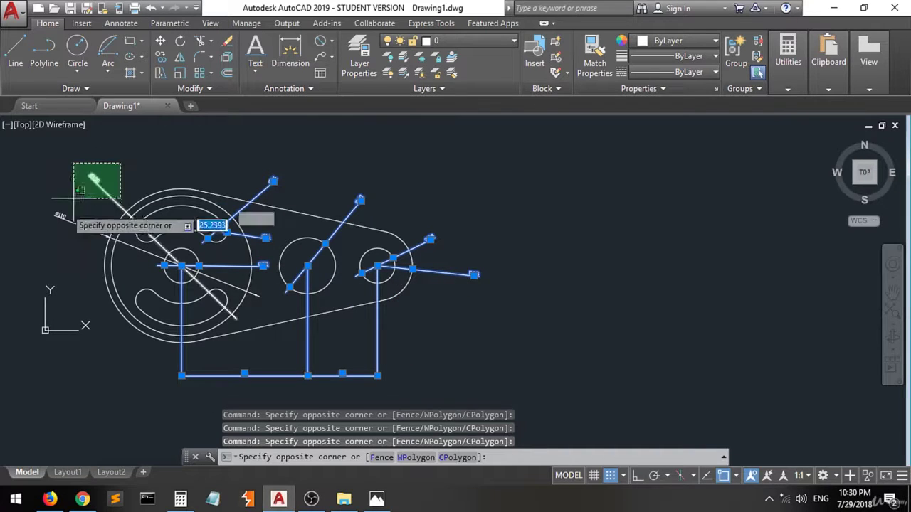
pyautogui.click(65, 186)
pyautogui.click(69, 219)
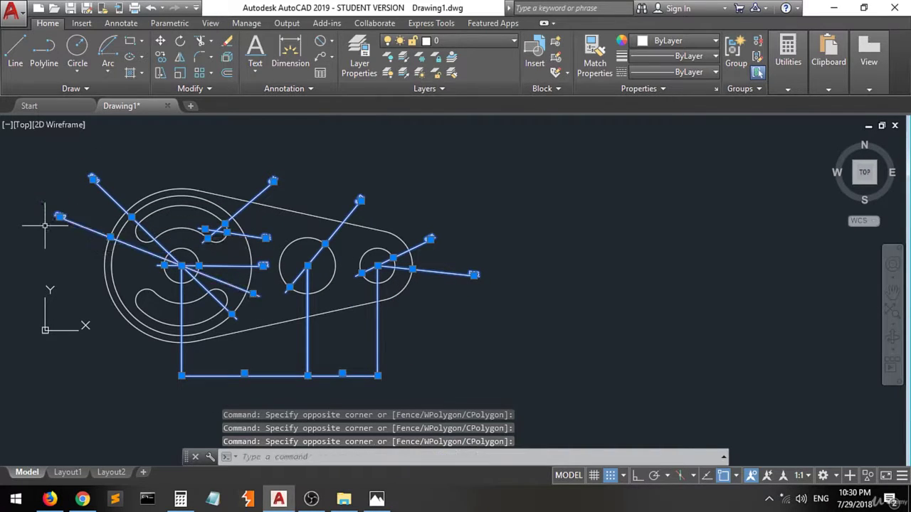
pyautogui.click(475, 43)
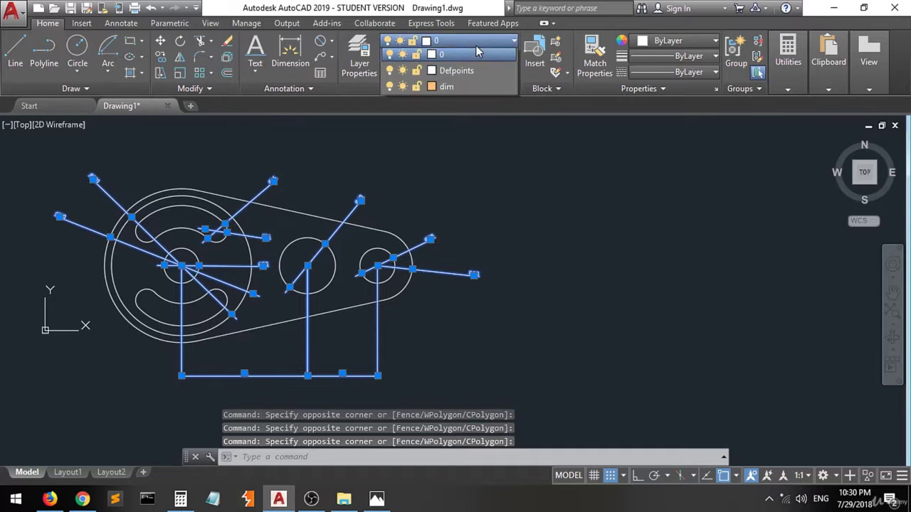
pyautogui.click(475, 91)
pyautogui.write('la')
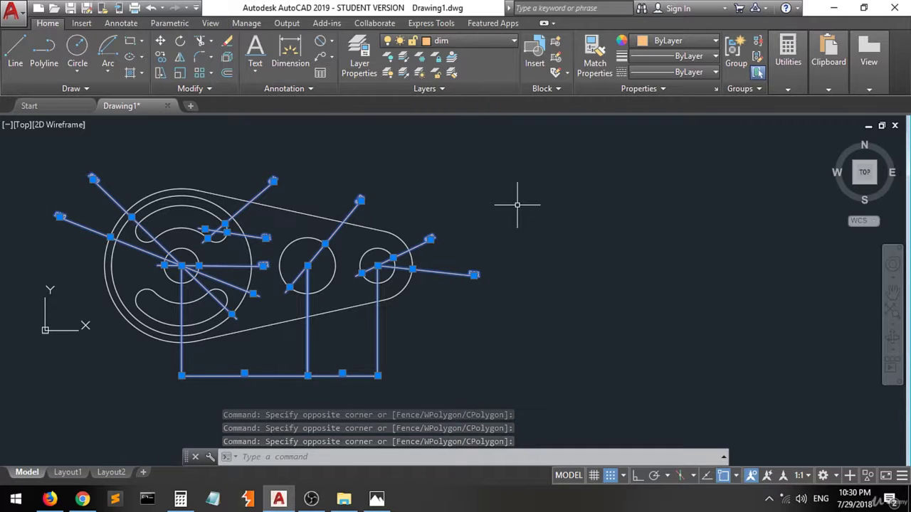
pyautogui.press('Return')
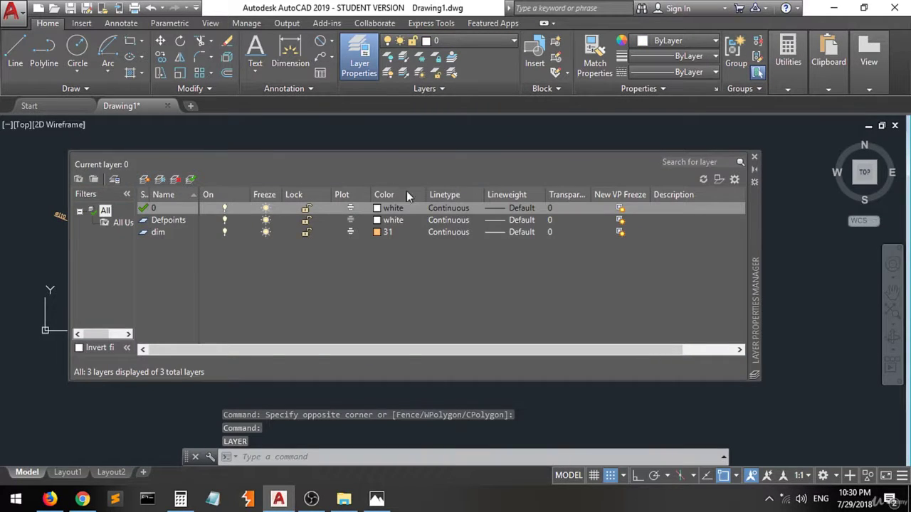
pyautogui.click(755, 158)
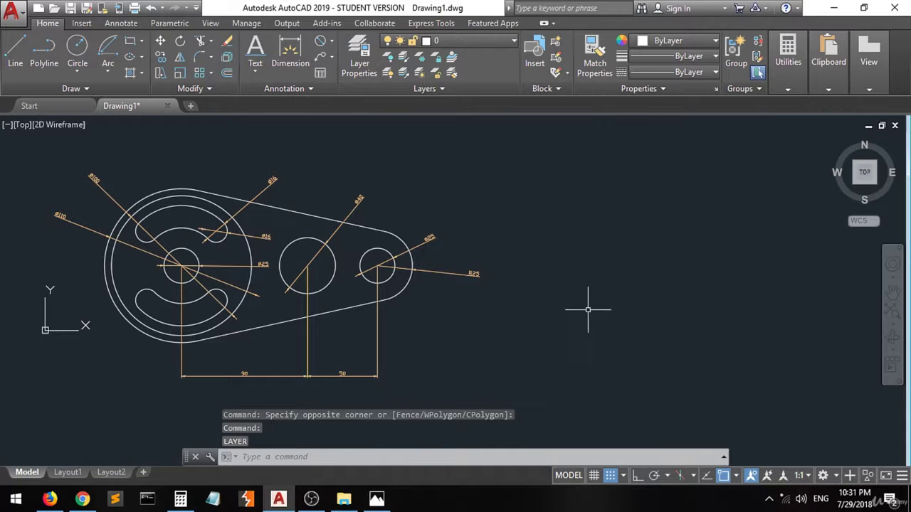
pyautogui.click(562, 324)
pyautogui.click(552, 339)
# Step: Check the dimensioned plate against the reference picture 3.jpg in Photos, and close the picture
pyautogui.scroll(2, 182, 292)
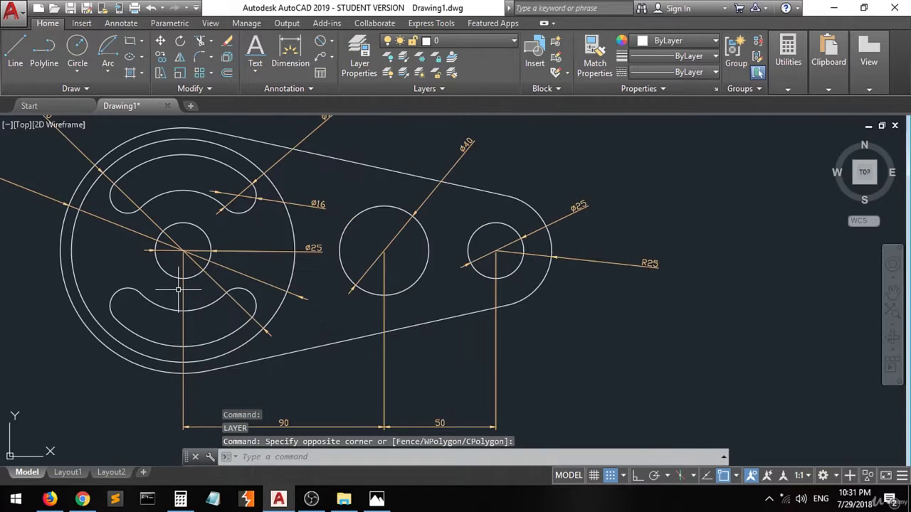
pyautogui.scroll(-2, 181, 292)
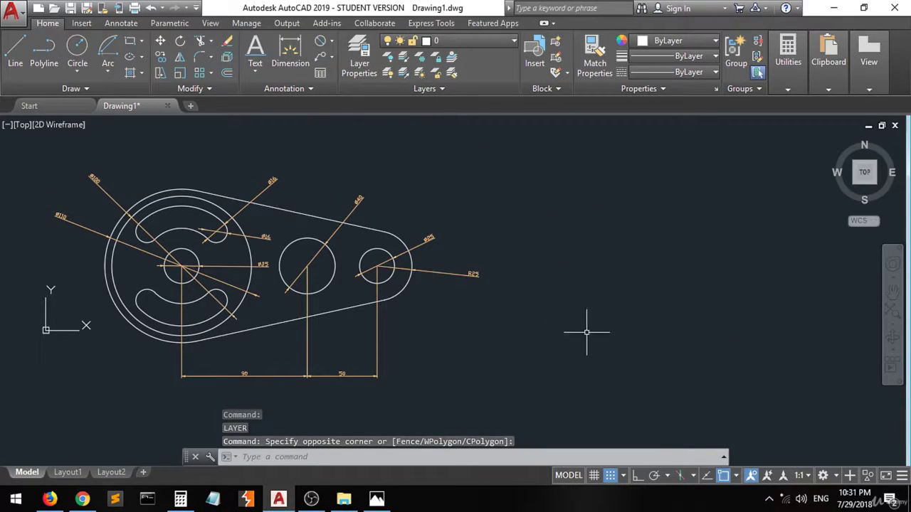
pyautogui.click(376, 500)
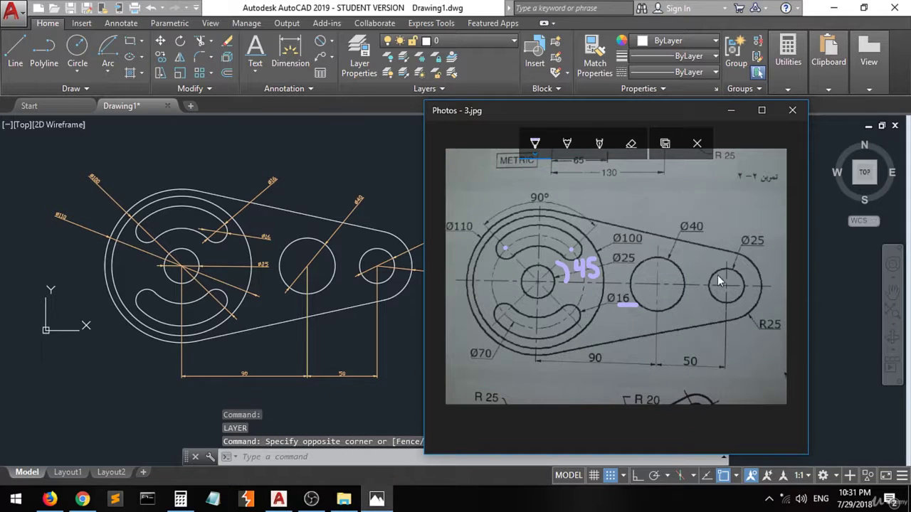
pyautogui.click(792, 111)
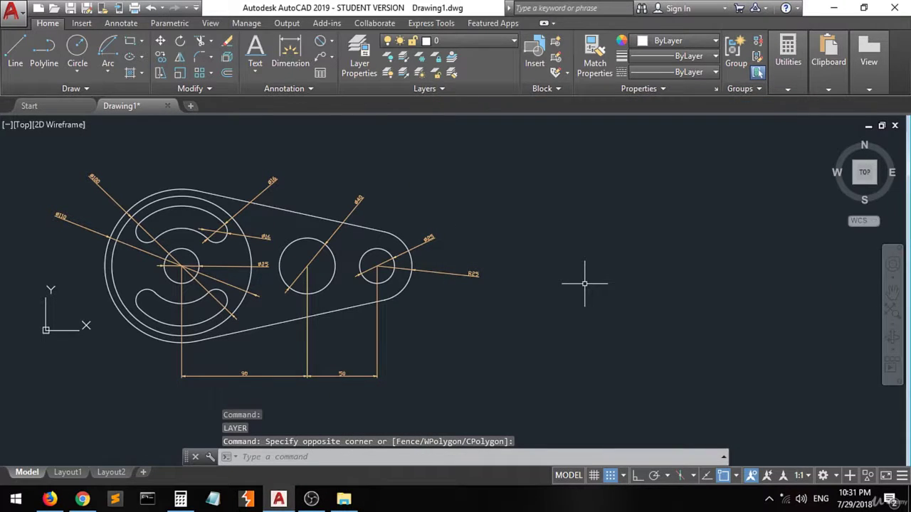